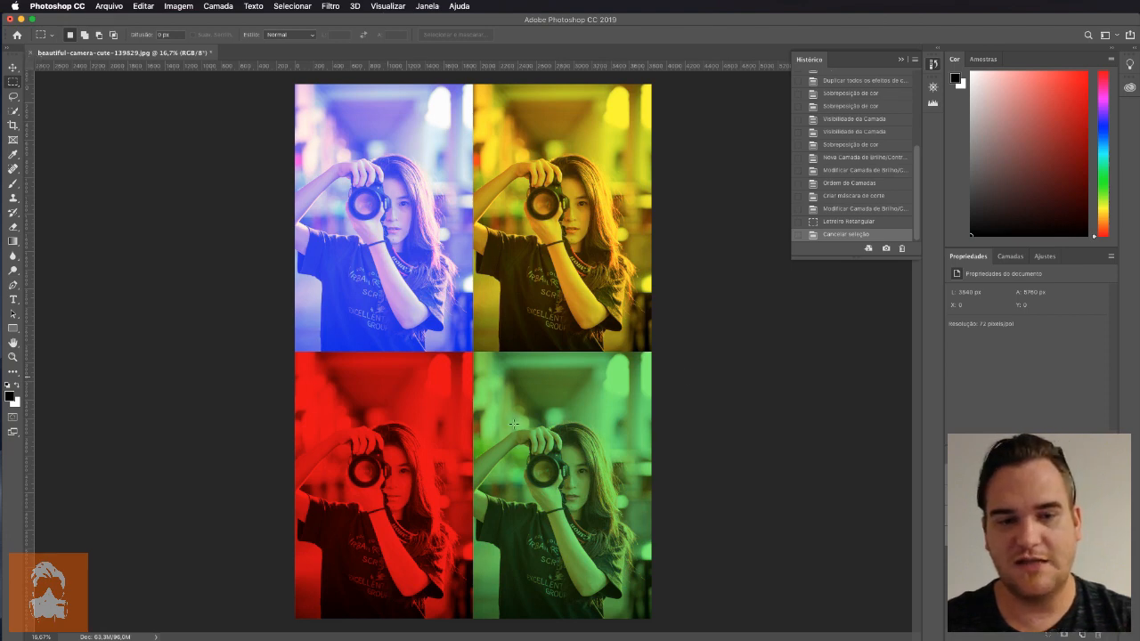
# Close the finished document and open the photo beautiful-camera-cute-139829.jpg, using its embedded sRGB colour profile
pyautogui.click(28, 54)
pyautogui.click(636, 259)
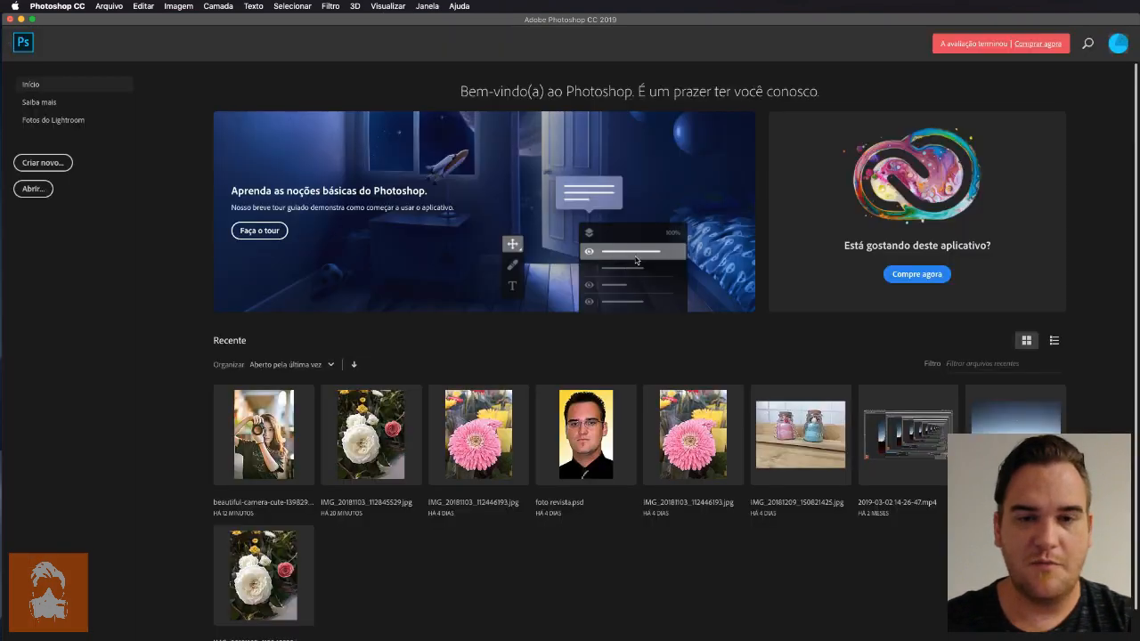
pyautogui.moveTo(265, 637); pyautogui.dragTo(485, 542)
pyautogui.moveTo(485, 543); pyautogui.dragTo(486, 544)
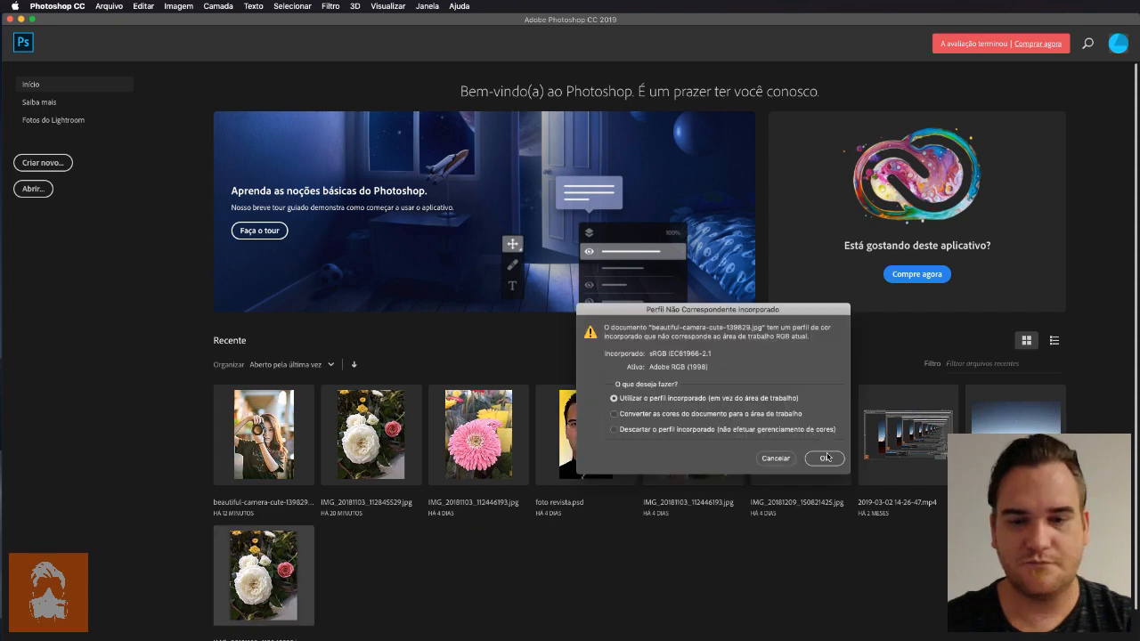
pyautogui.click(829, 459)
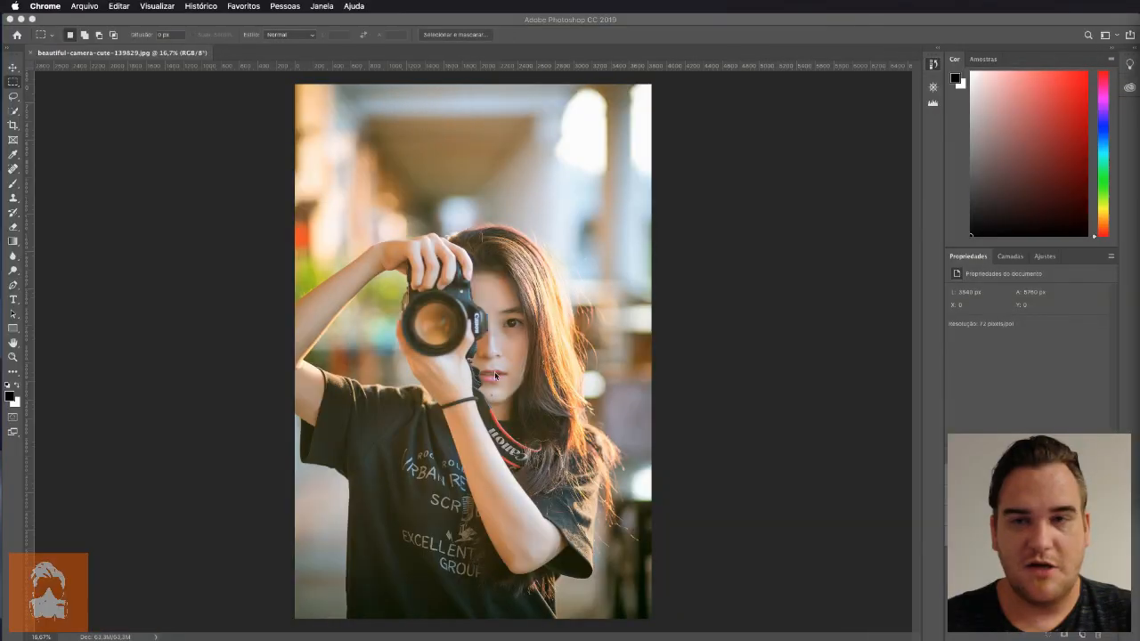
# Examine the photo's dimensions and resolution in the Image Size settings and inspect the photo at 100% view
pyautogui.click(119, 6)
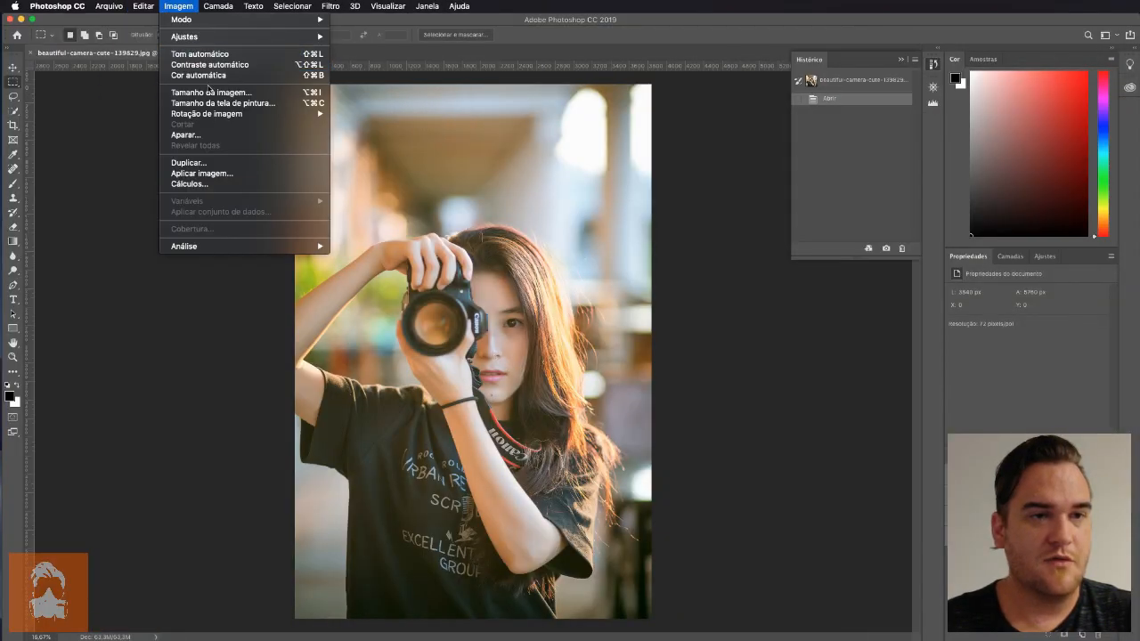
pyautogui.click(210, 92)
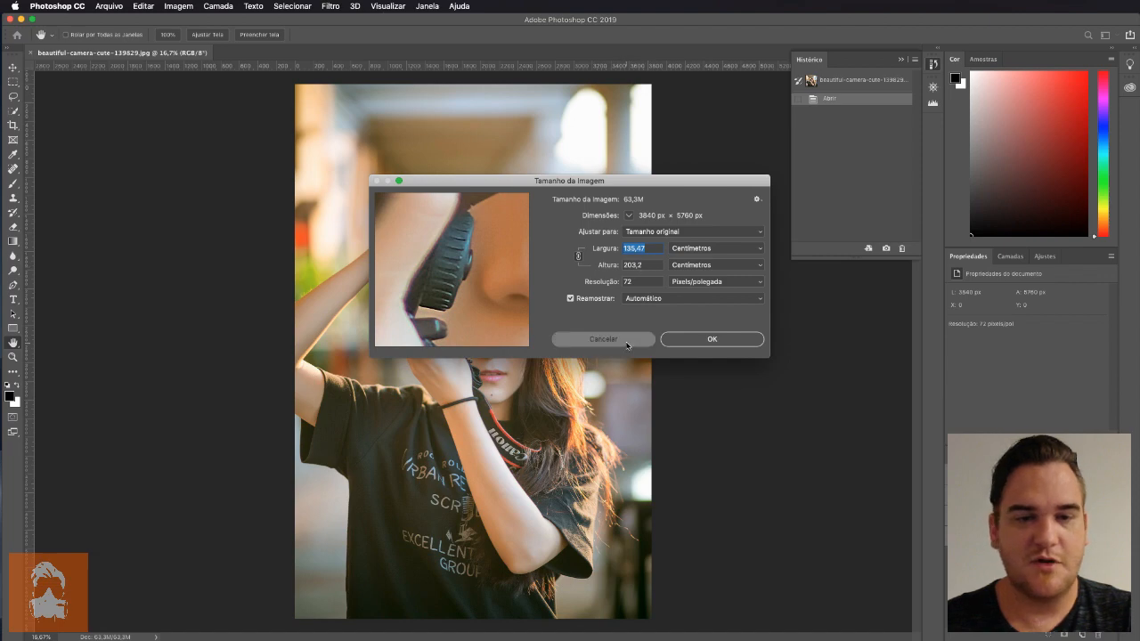
pyautogui.click(598, 339)
pyautogui.click(389, 7)
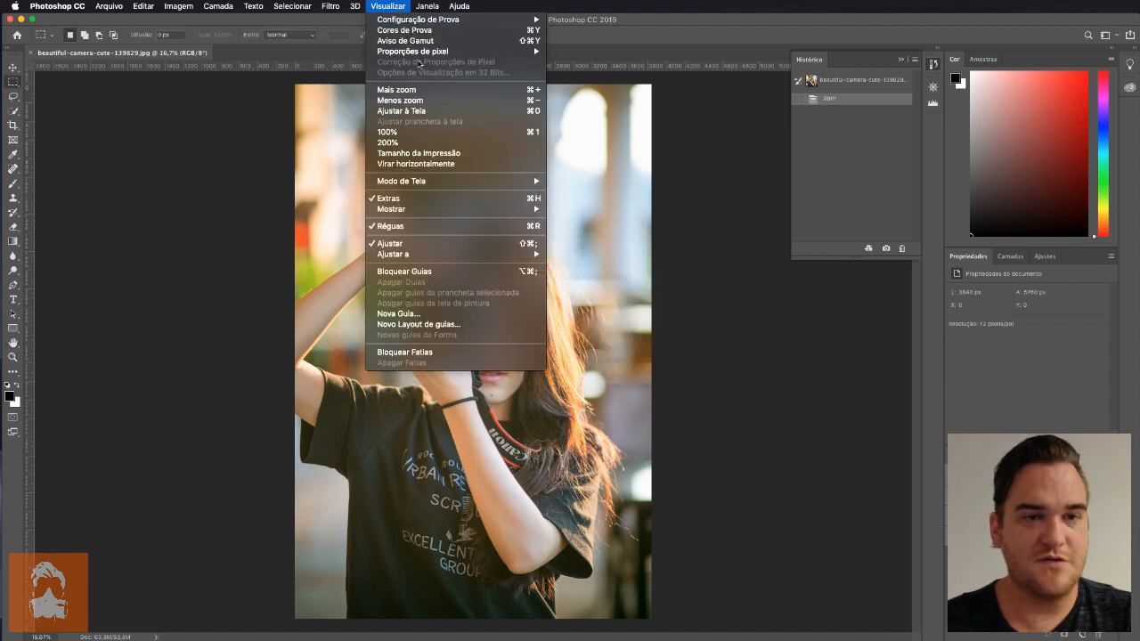
pyautogui.click(466, 157)
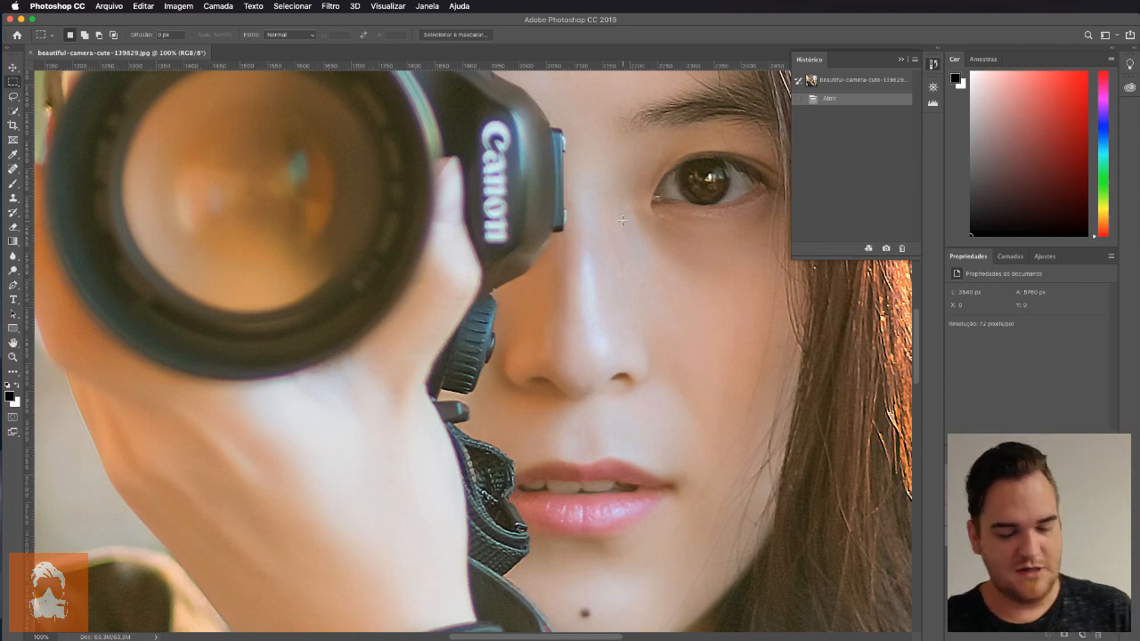
pyautogui.press('super+0')
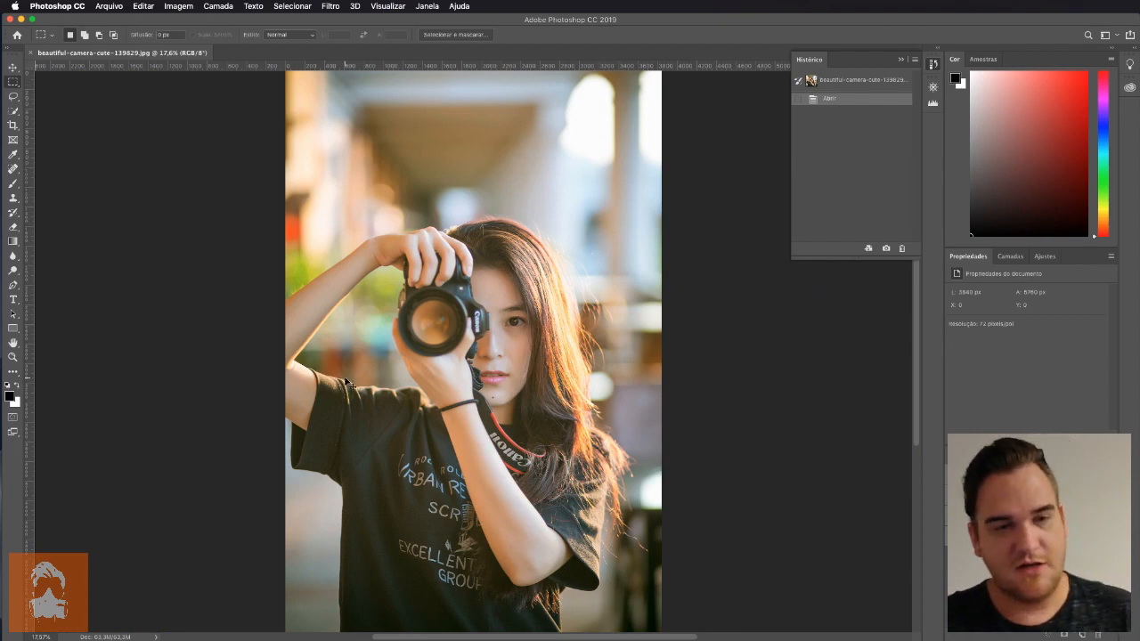
pyautogui.press('super+minus')
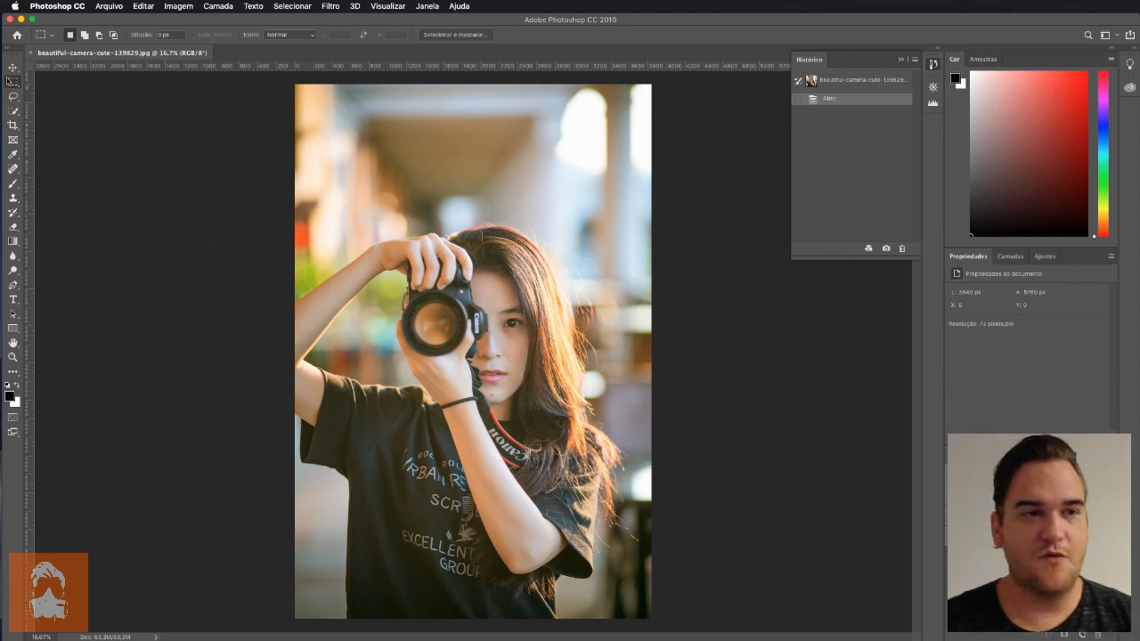
# Activate the Move tool and display the grid over the photo
pyautogui.click(12, 69)
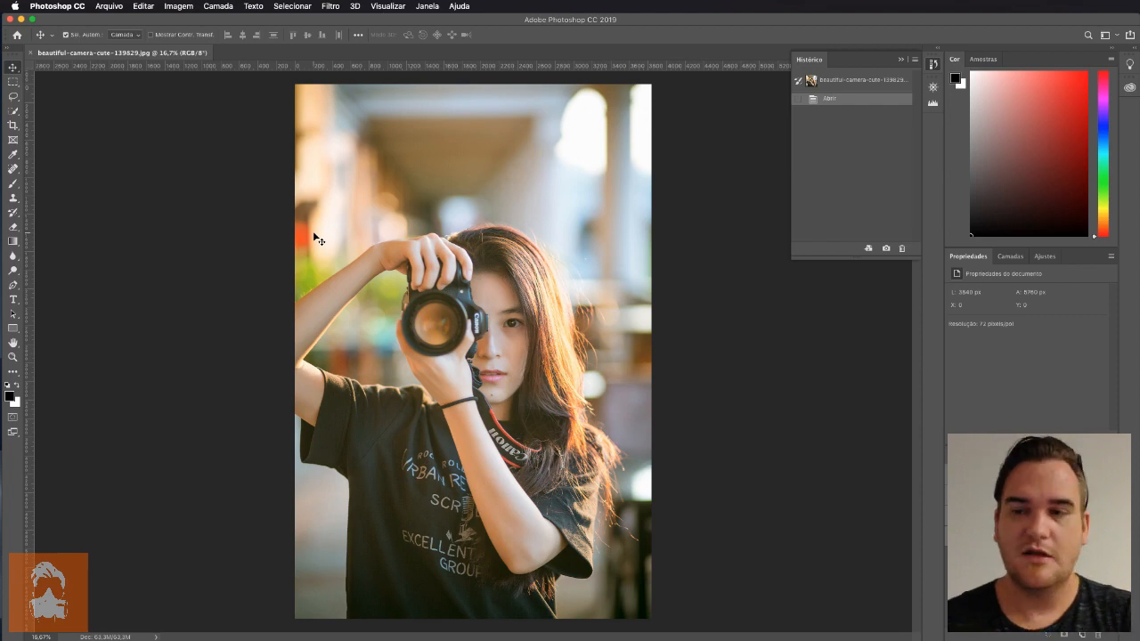
pyautogui.click(378, 7)
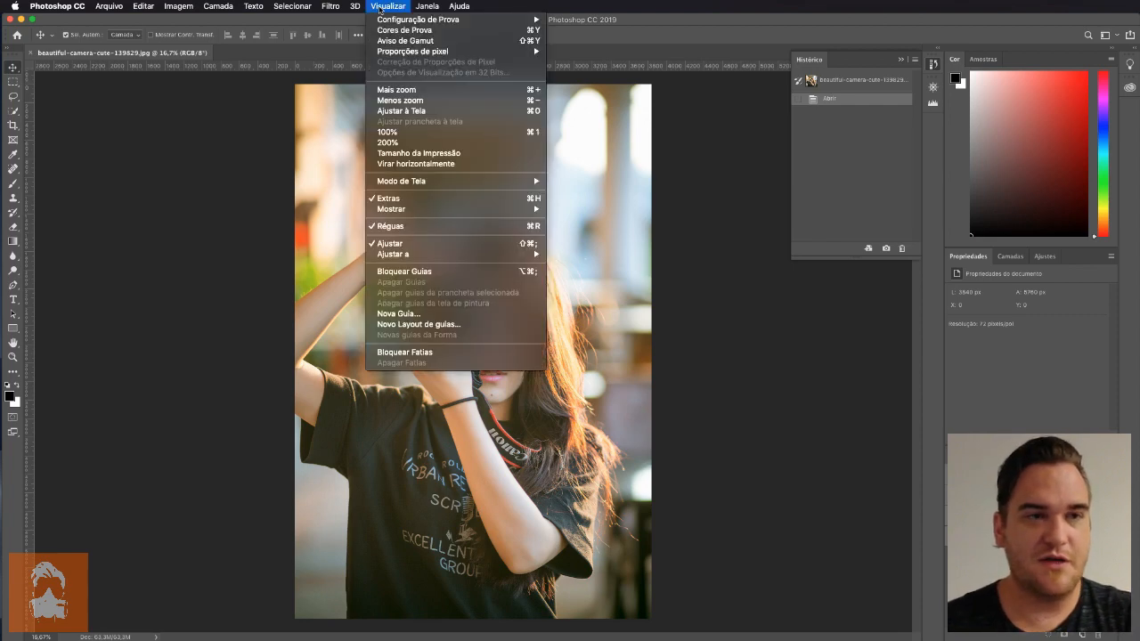
pyautogui.moveTo(458, 210)
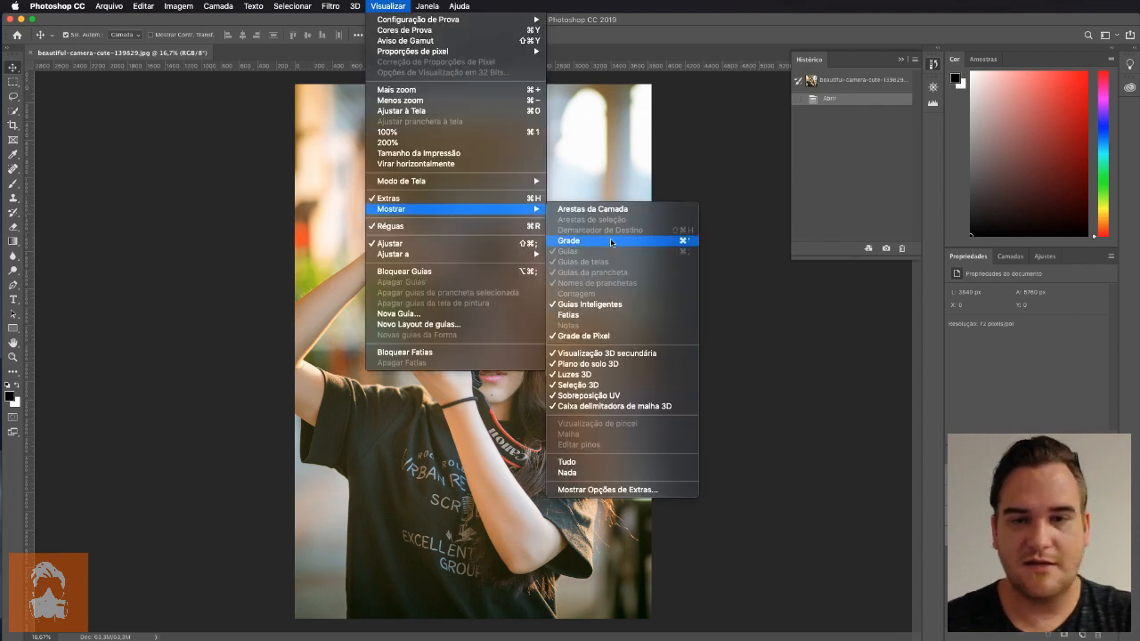
pyautogui.click(611, 238)
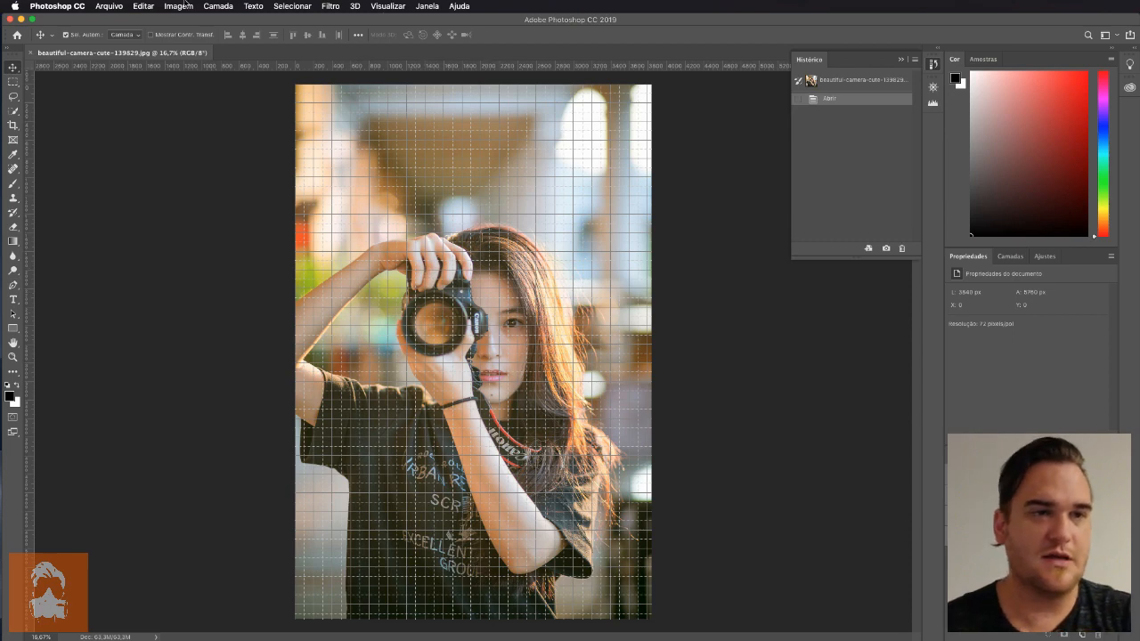
# Set the grid spacing in the guides, grid and slices preferences to one line every 50 percent
pyautogui.click(59, 7)
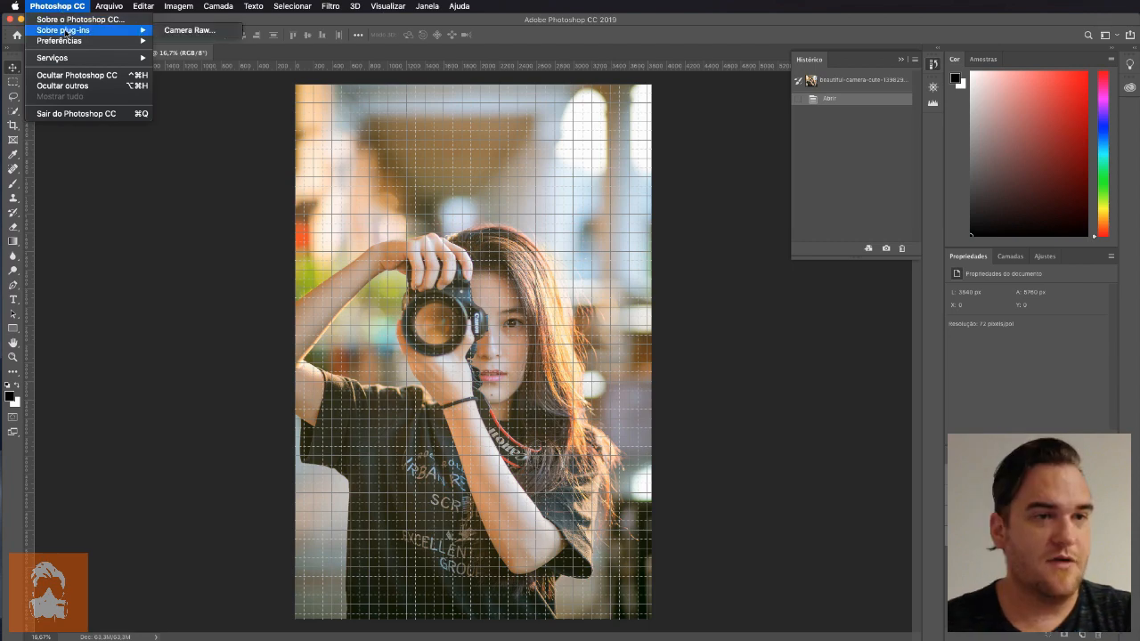
pyautogui.moveTo(70, 40)
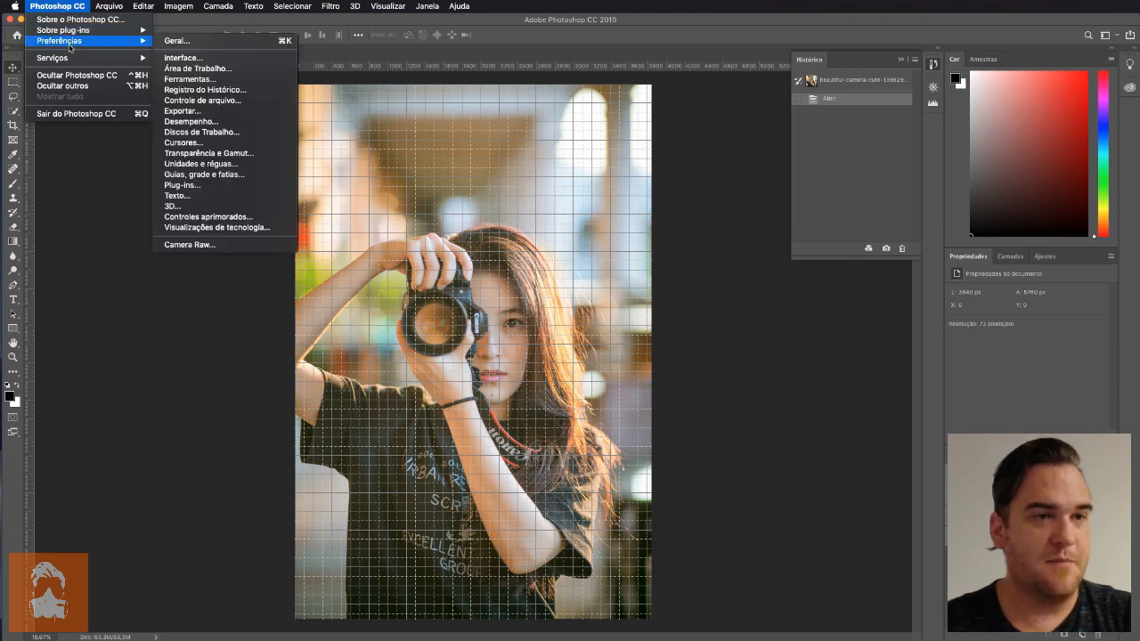
pyautogui.click(253, 175)
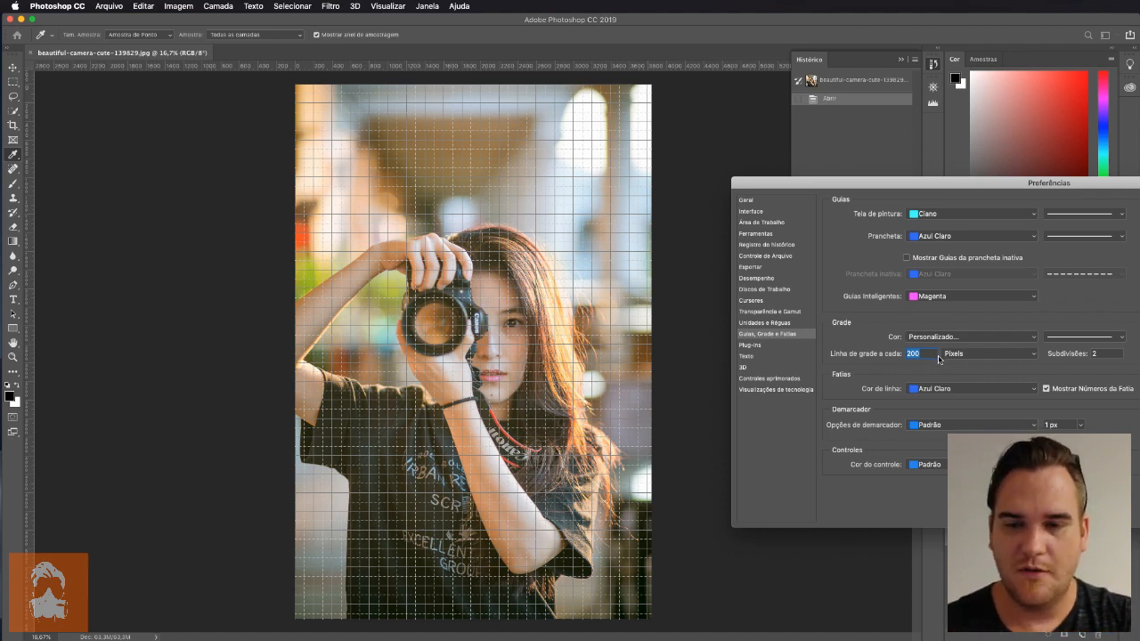
pyautogui.click(980, 356)
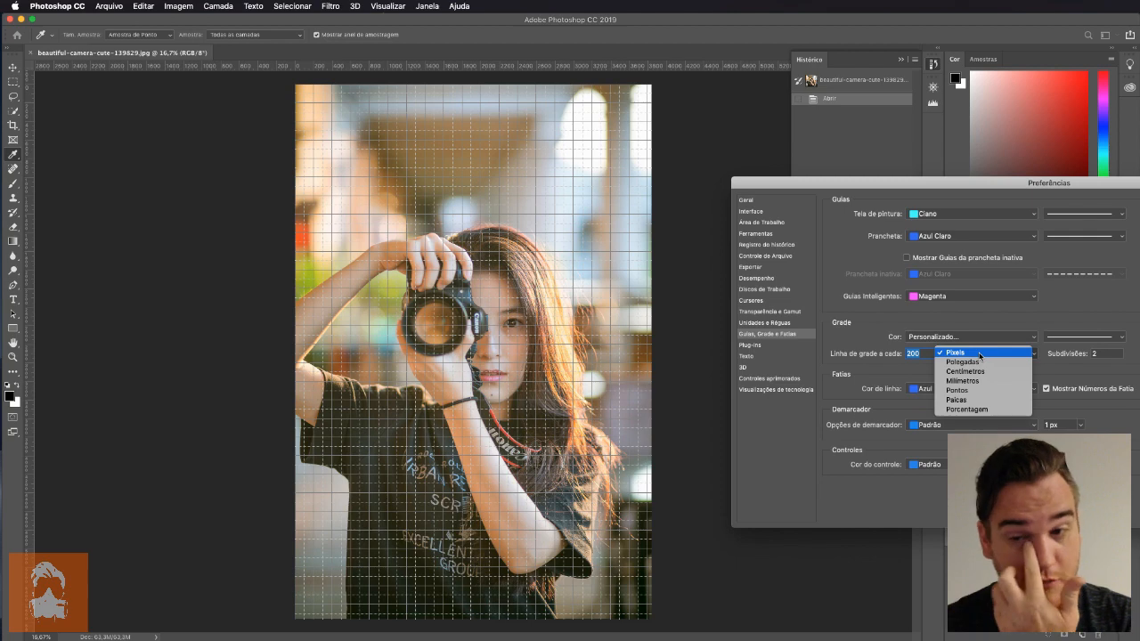
pyautogui.click(990, 411)
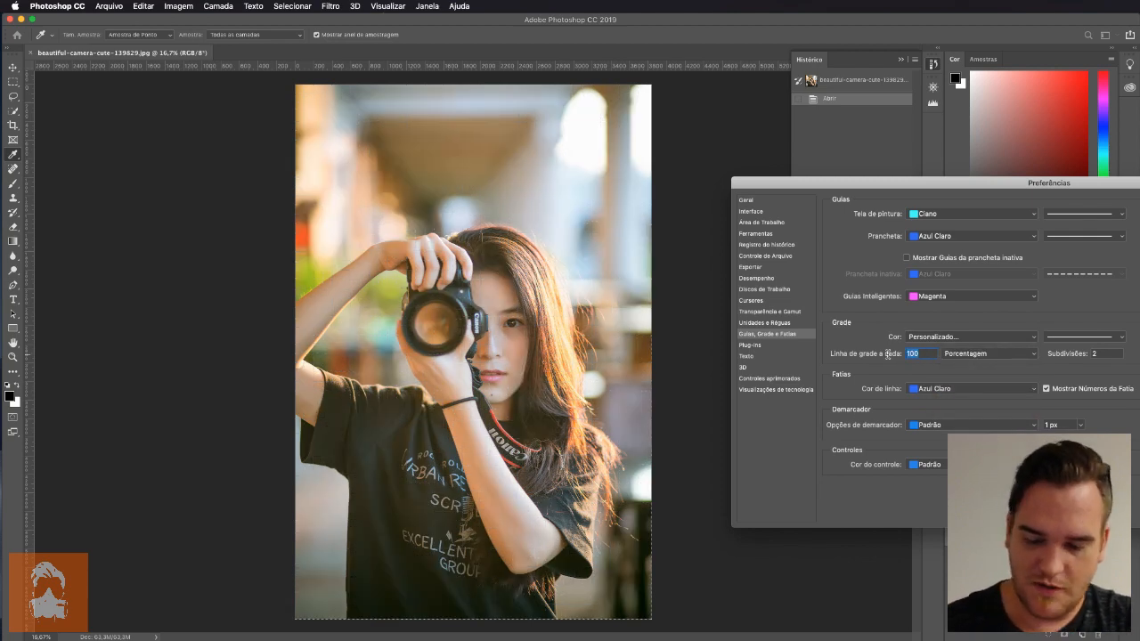
pyautogui.write('50')
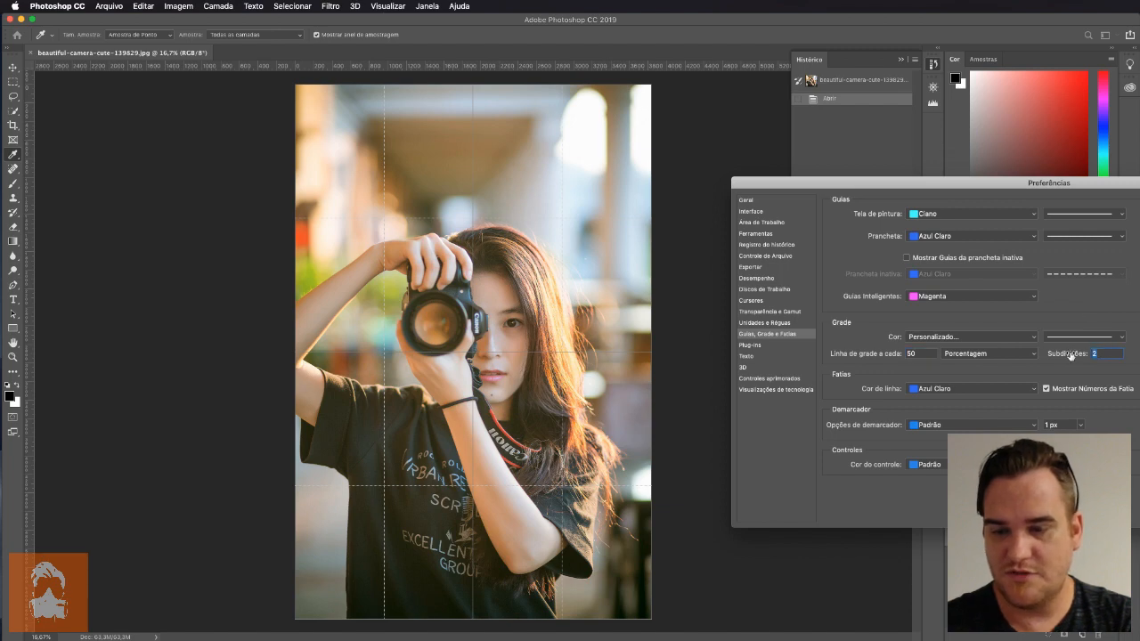
# Try the grid with 1 subdivision, settle on 2 subdivisions and apply the preferences
pyautogui.write('1')
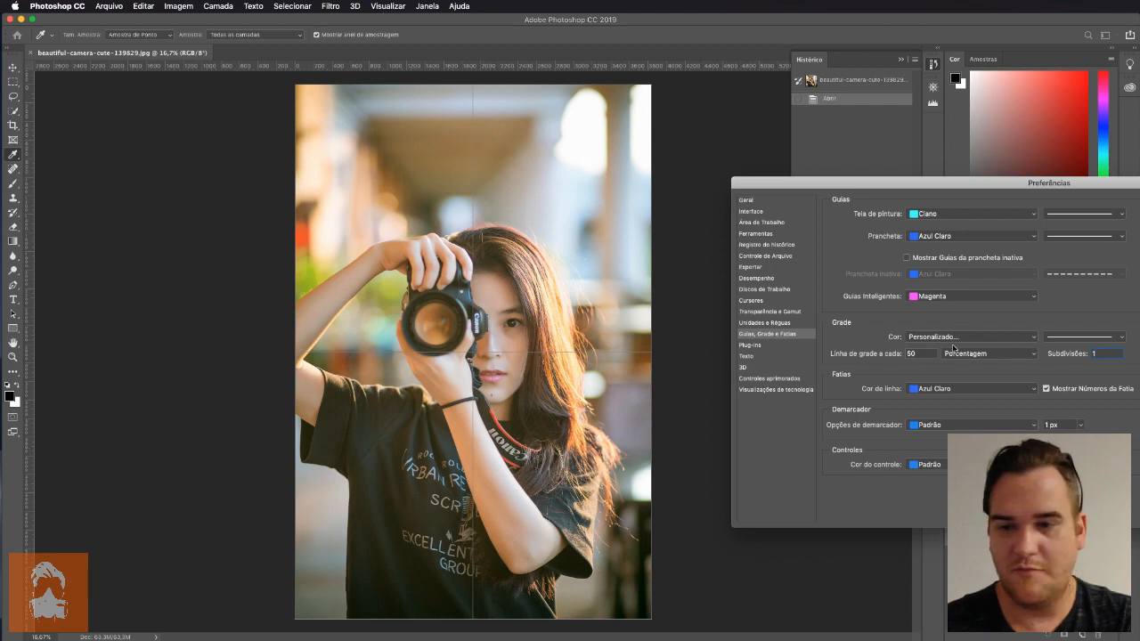
pyautogui.doubleClick(913, 354)
pyautogui.doubleClick(1111, 357)
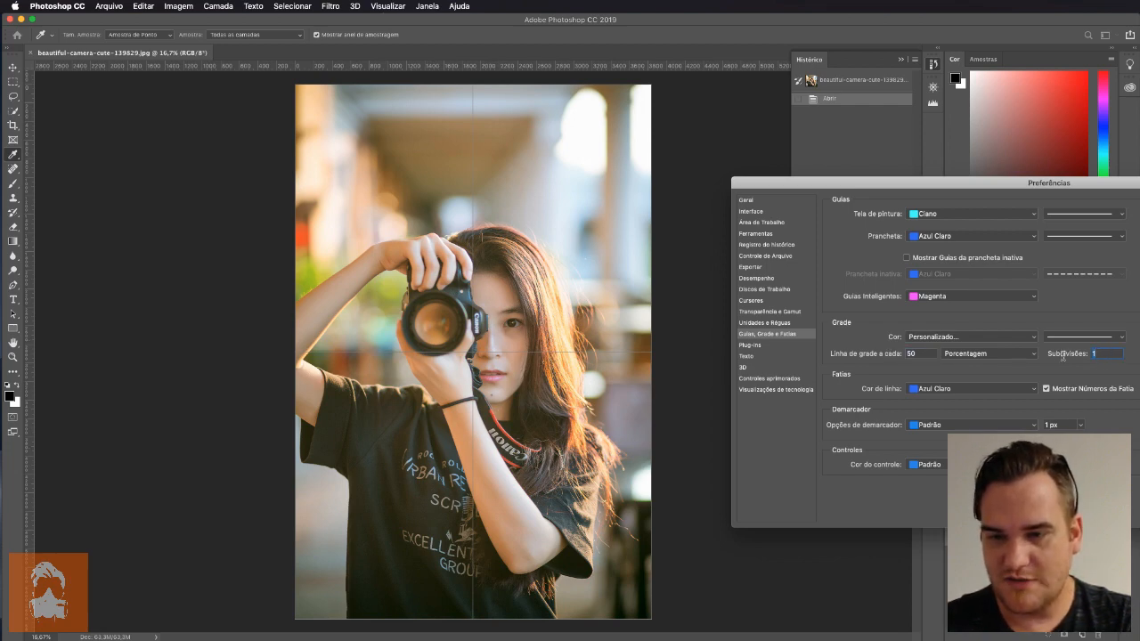
pyautogui.write('2')
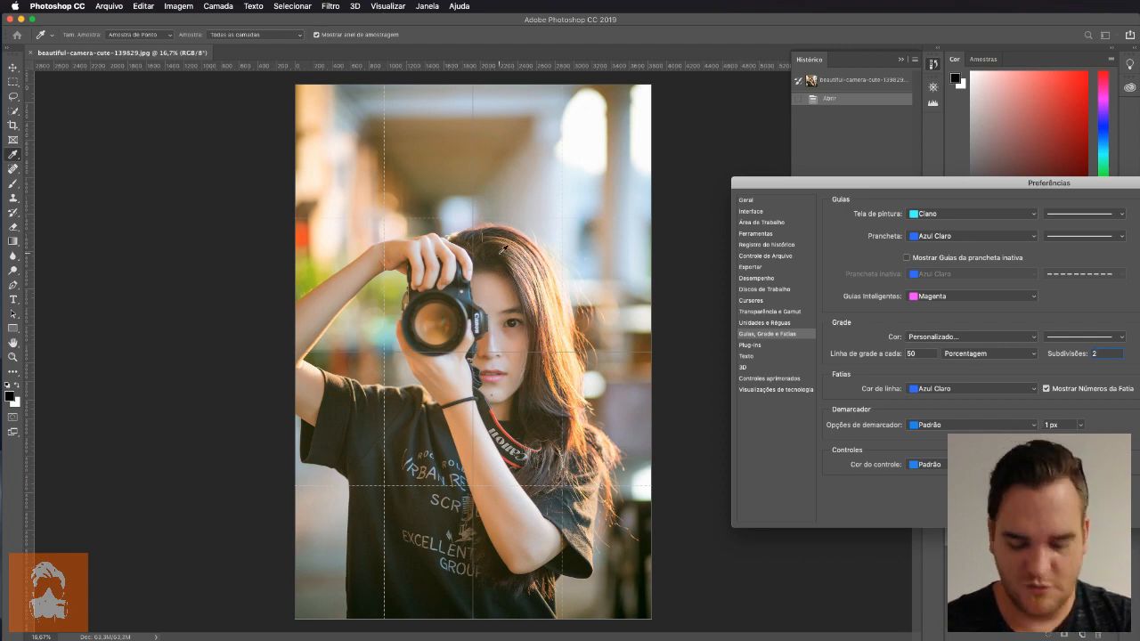
pyautogui.press('Return')
pyautogui.press('v')
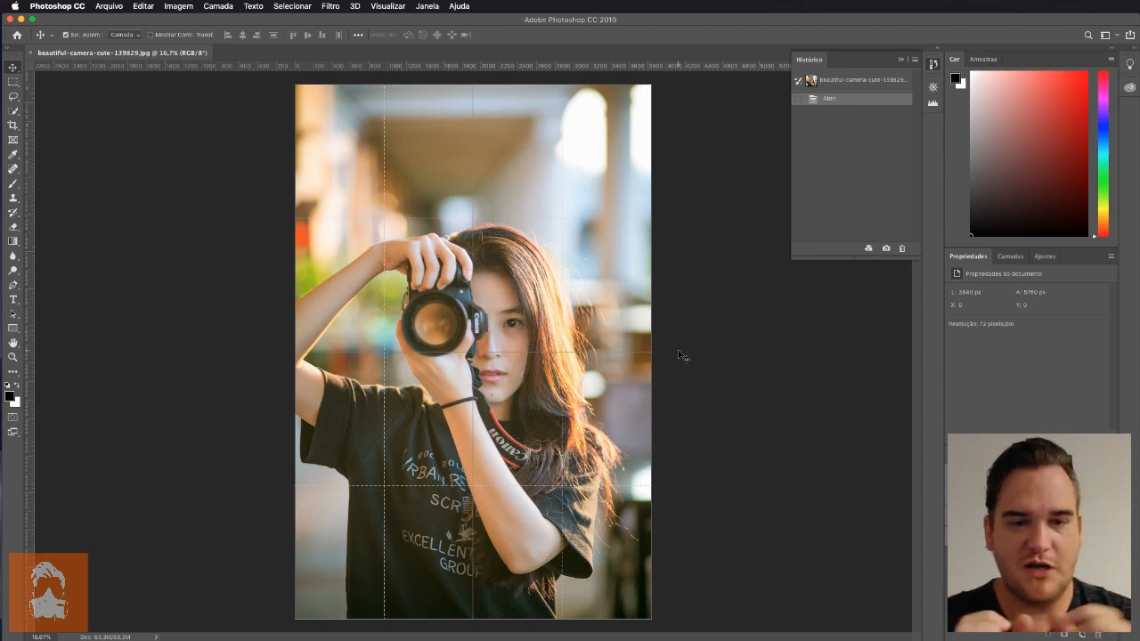
# Show the document's layers and collapse the colour picker area to make more room for them
pyautogui.click(1010, 257)
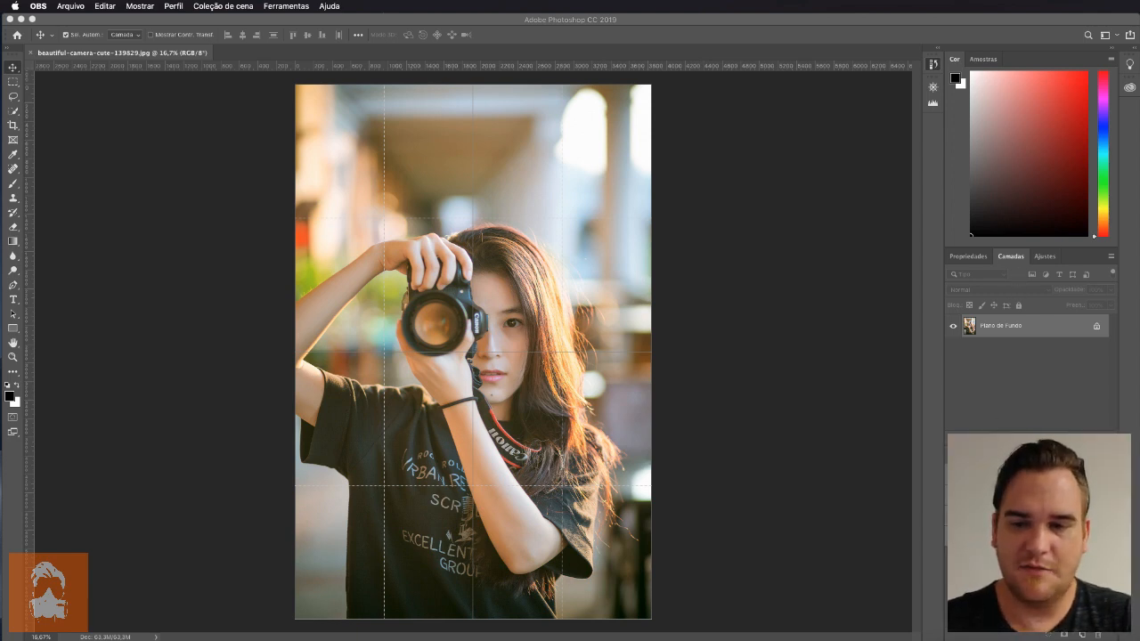
pyautogui.click(1017, 446)
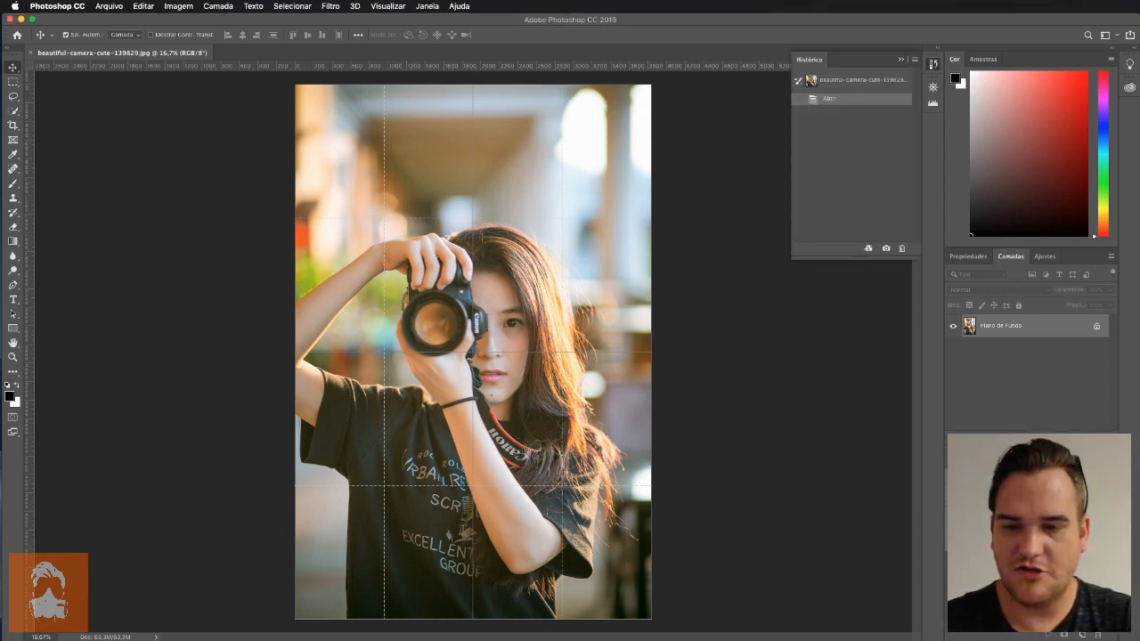
pyautogui.doubleClick(957, 60)
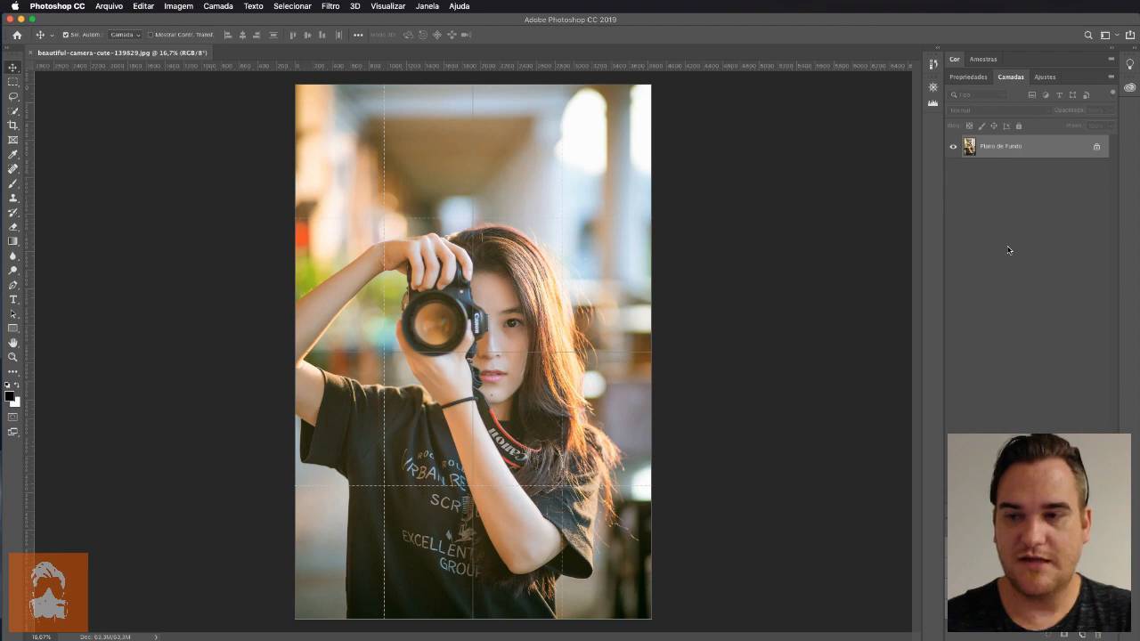
# Convert the locked background into a regular layer named "Foto original"
pyautogui.doubleClick(1018, 152)
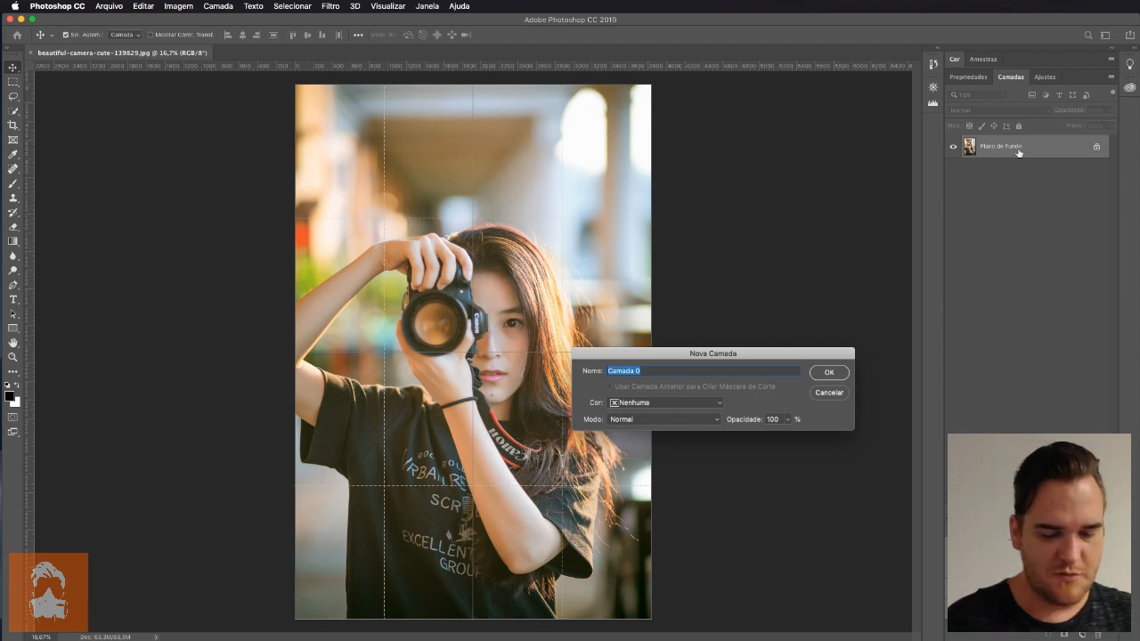
pyautogui.write('Foto')
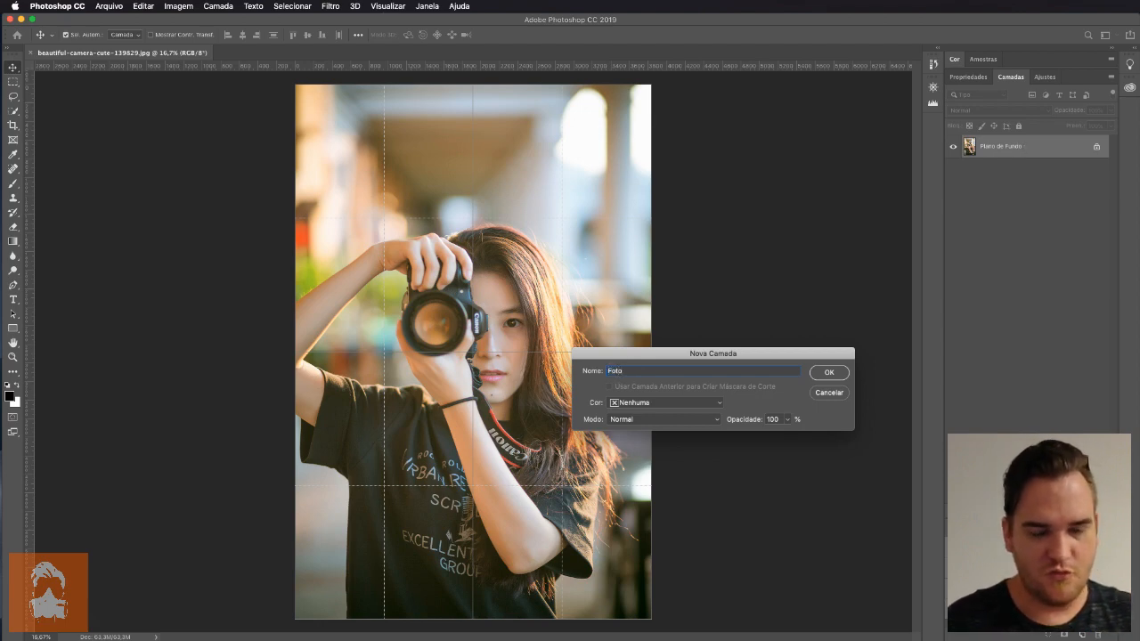
pyautogui.write(' original')
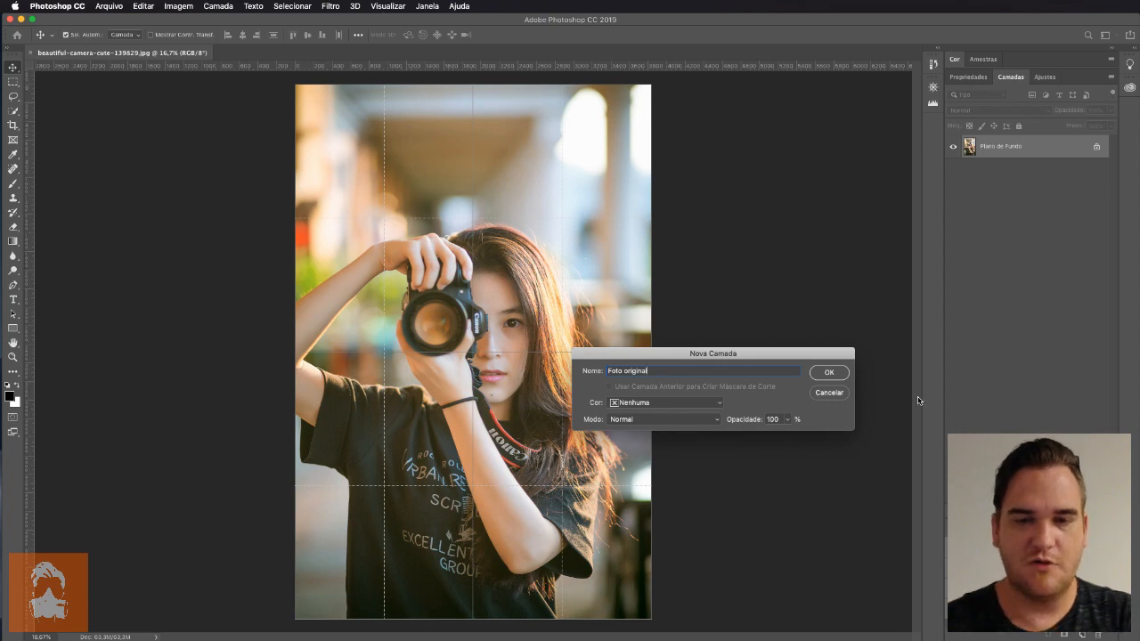
pyautogui.press('Return')
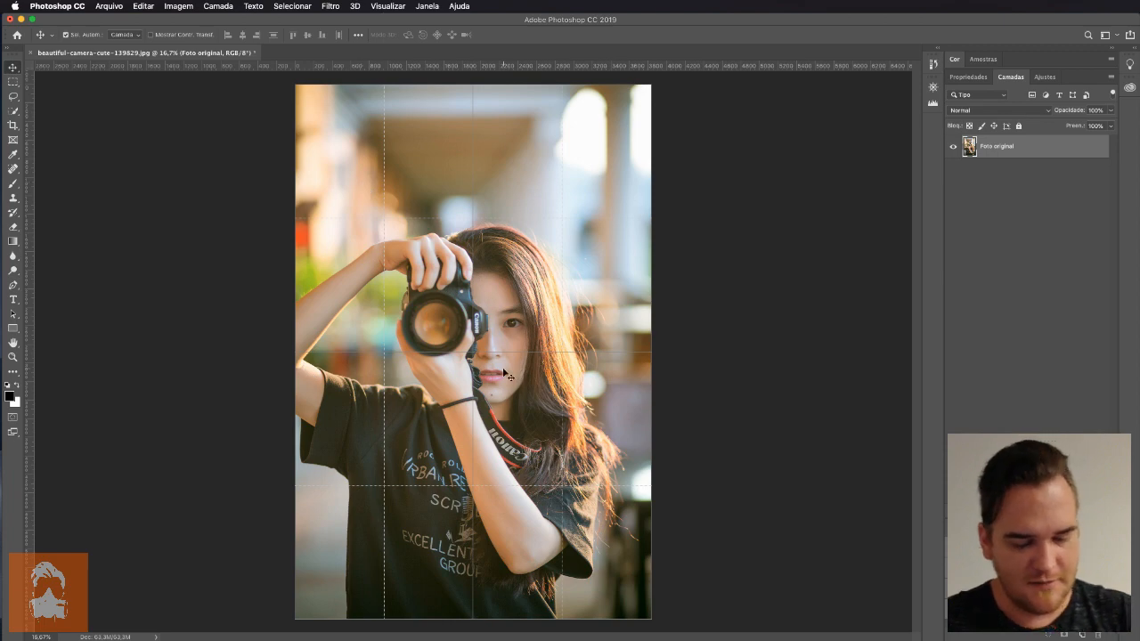
# Try to scale the "Foto original" layer with Free Transform to about 1922 × 2883 px in the canvas's upper-left quarter, and undo the scaling
pyautogui.press('super+t')
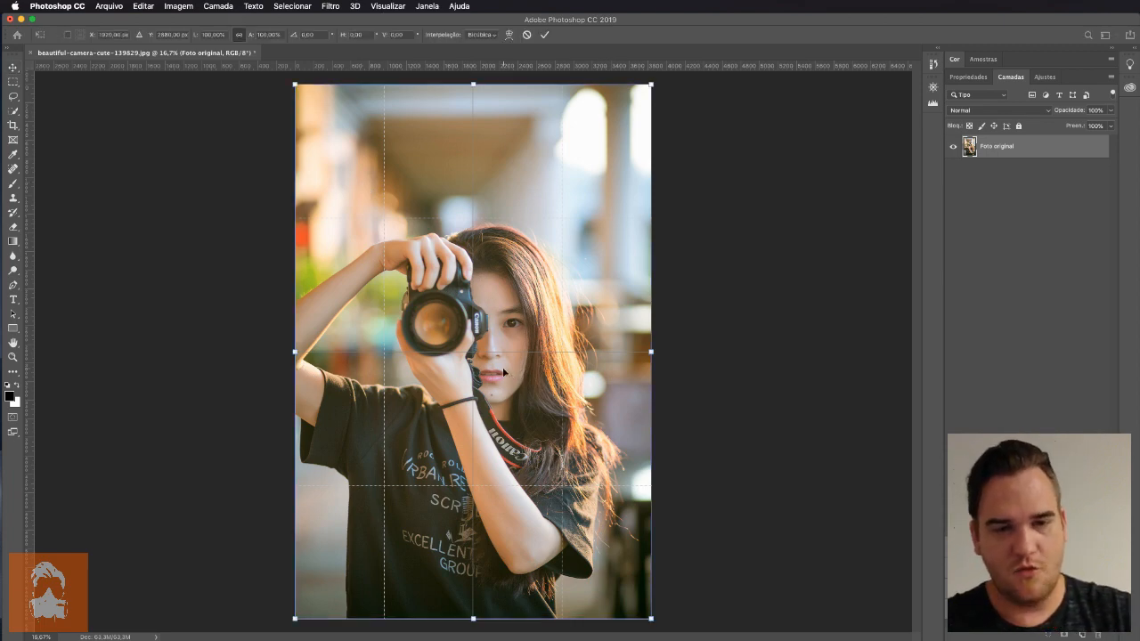
pyautogui.press('Escape')
pyautogui.click(143, 7)
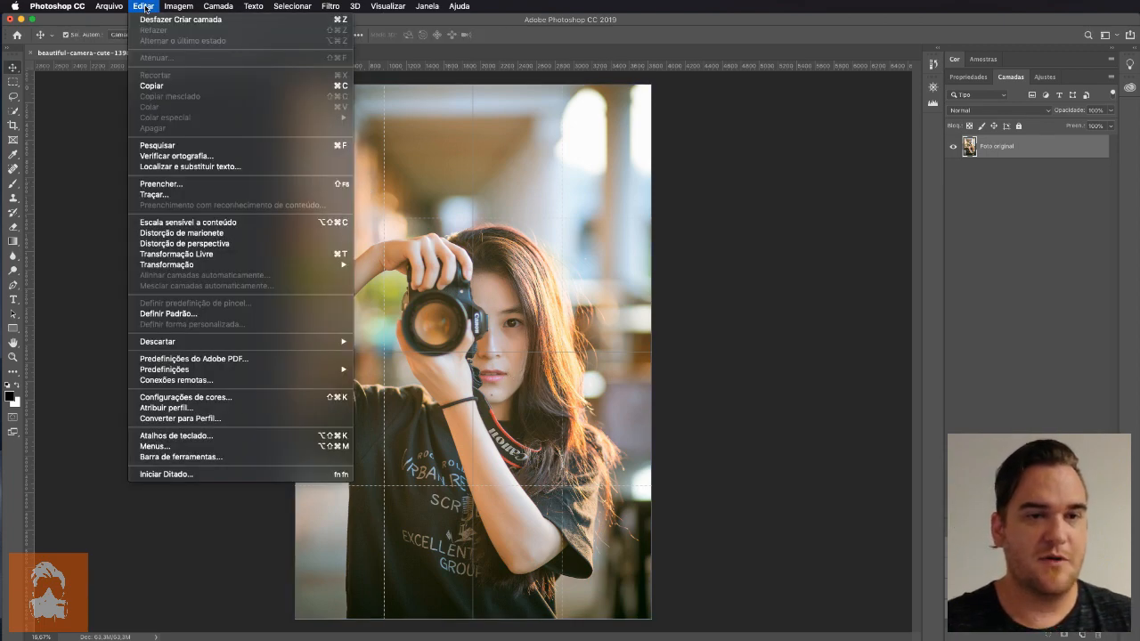
pyautogui.click(249, 255)
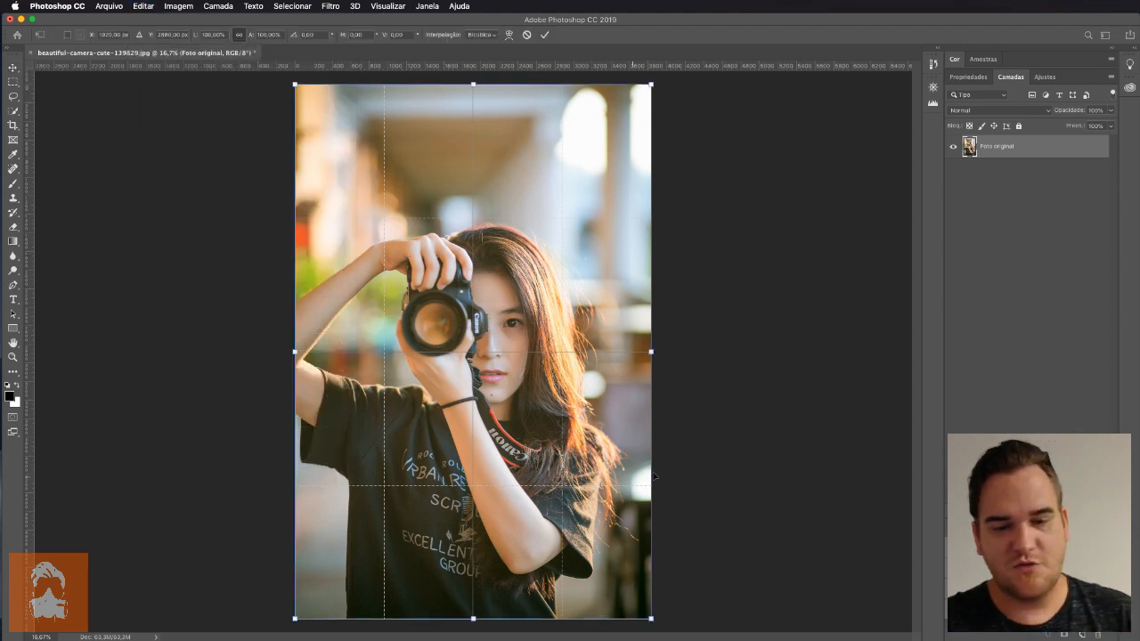
pyautogui.moveTo(651, 619); pyautogui.dragTo(472, 352)
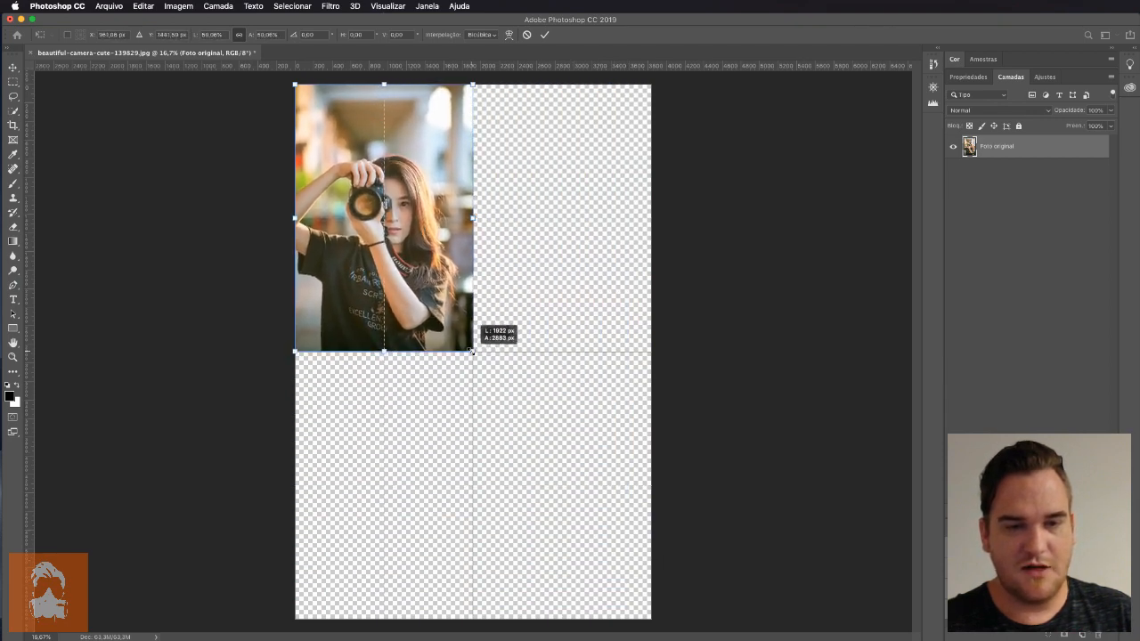
pyautogui.press('super+z')
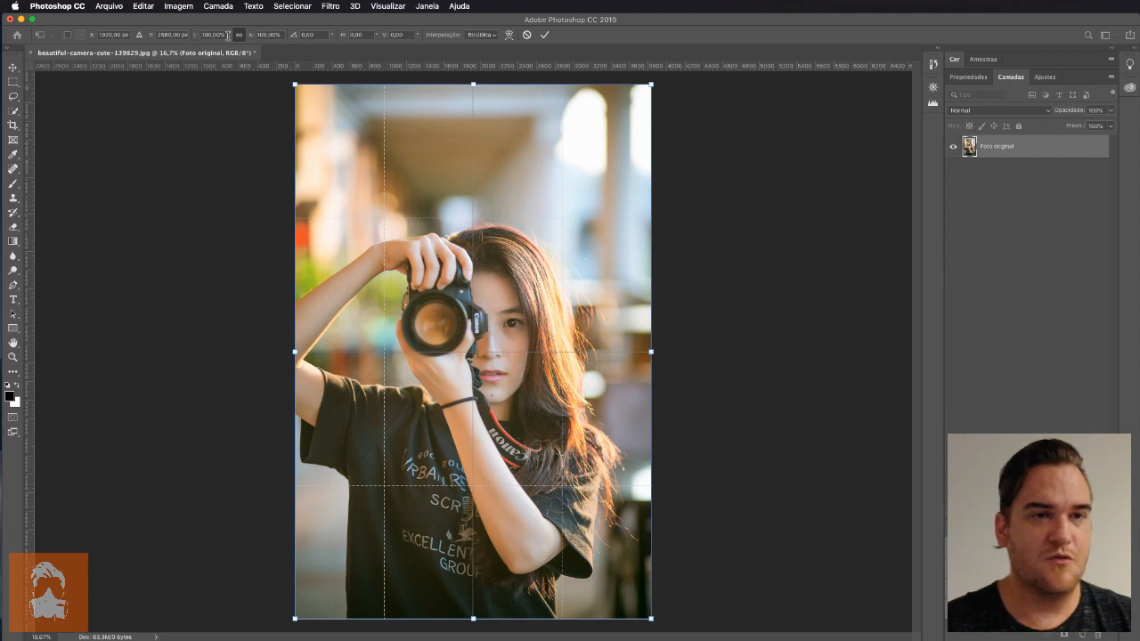
# Scale the "Foto original" layer to 50% in both width and height with Free Transform
pyautogui.click(238, 37)
pyautogui.click(238, 37)
pyautogui.click(238, 38)
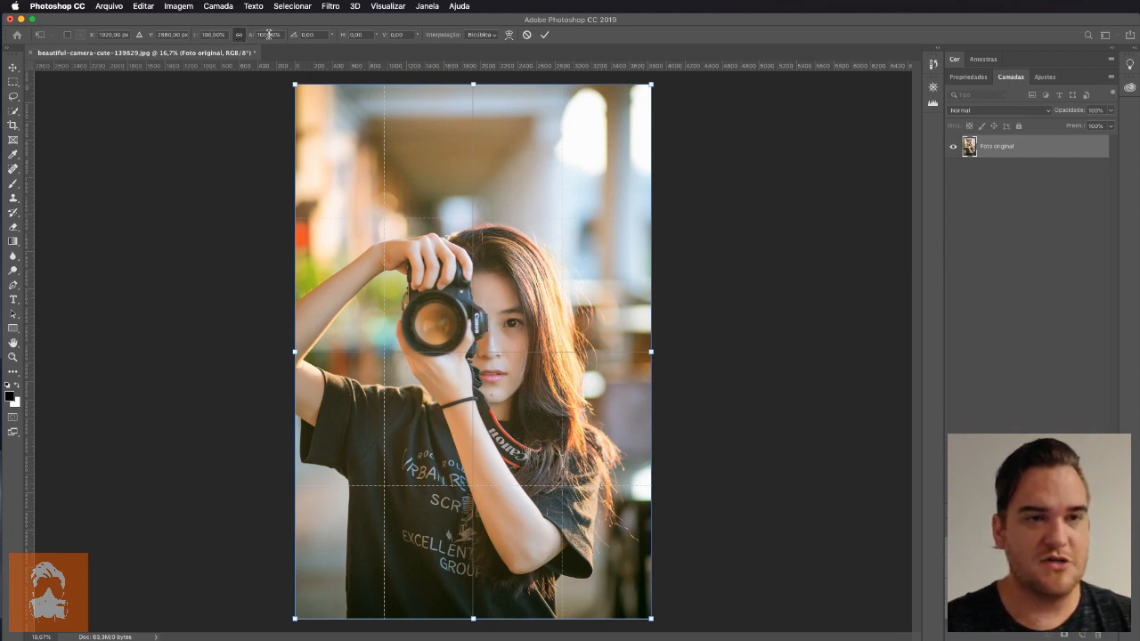
pyautogui.click(268, 34)
pyautogui.write('50%')
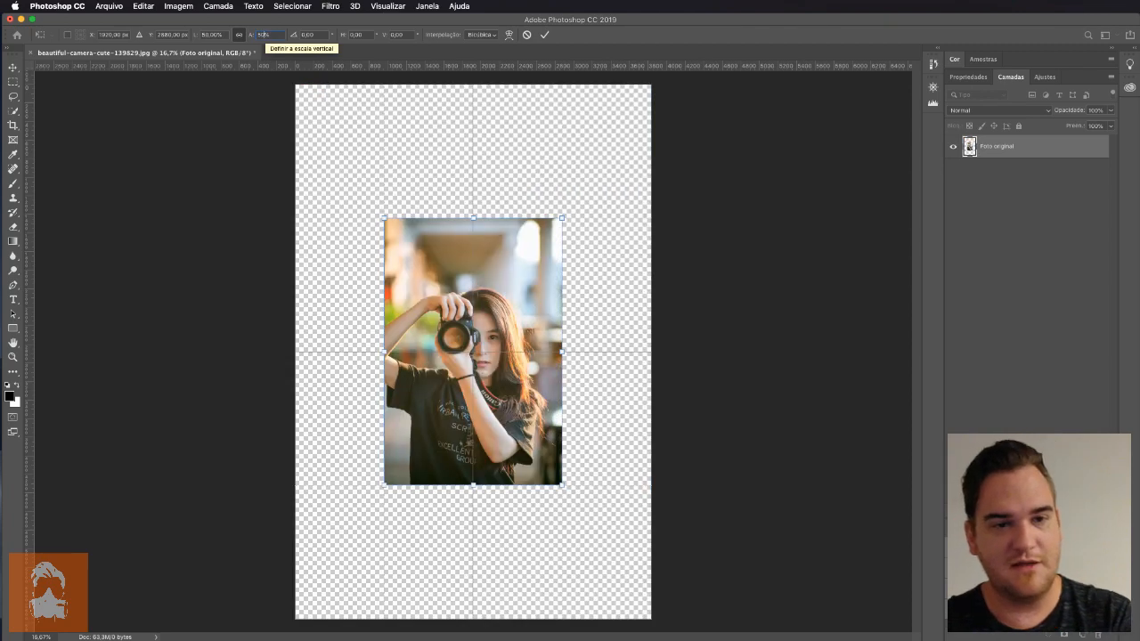
pyautogui.press('Return')
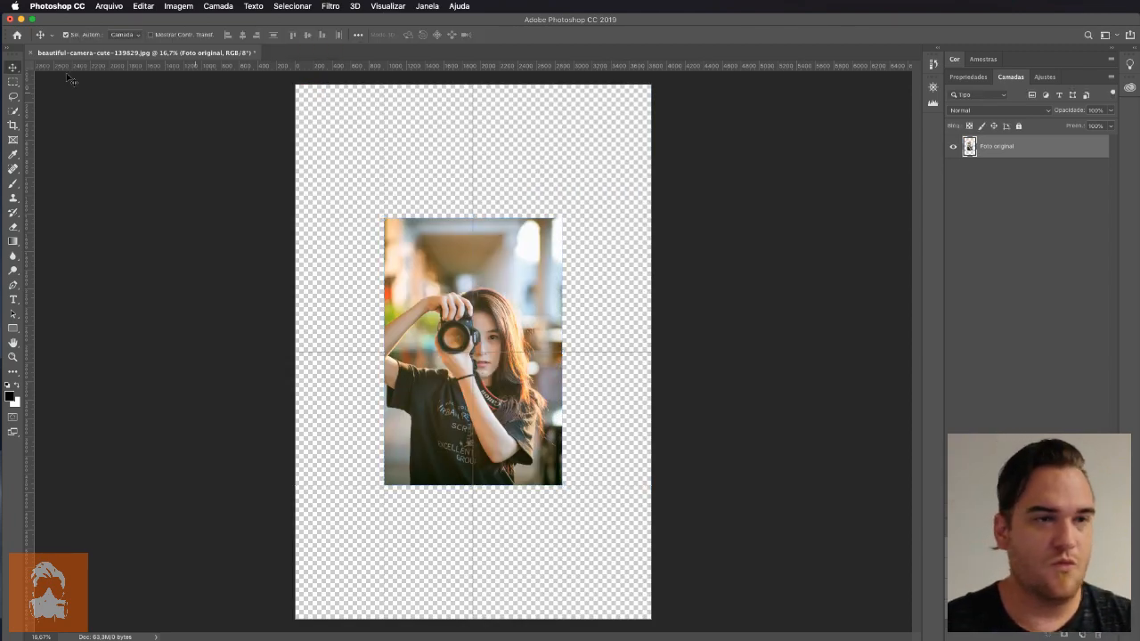
# Move the half-size photo into the canvas's upper-left quarter, aligned with the document edges and centre grid lines
pyautogui.press('super+t')
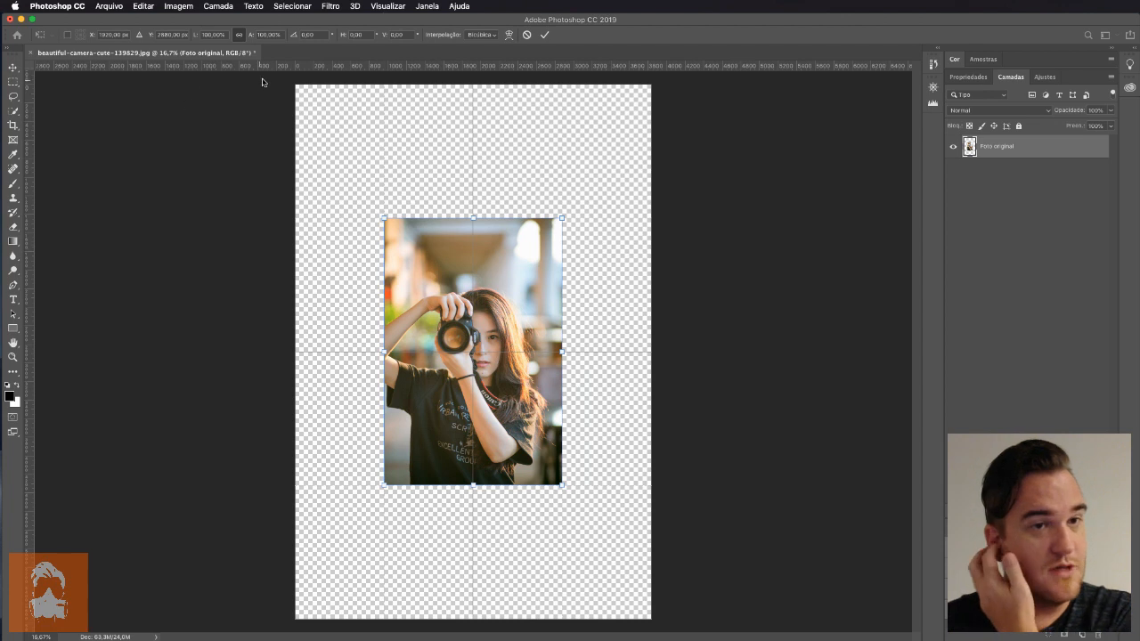
pyautogui.moveTo(419, 254); pyautogui.dragTo(328, 124)
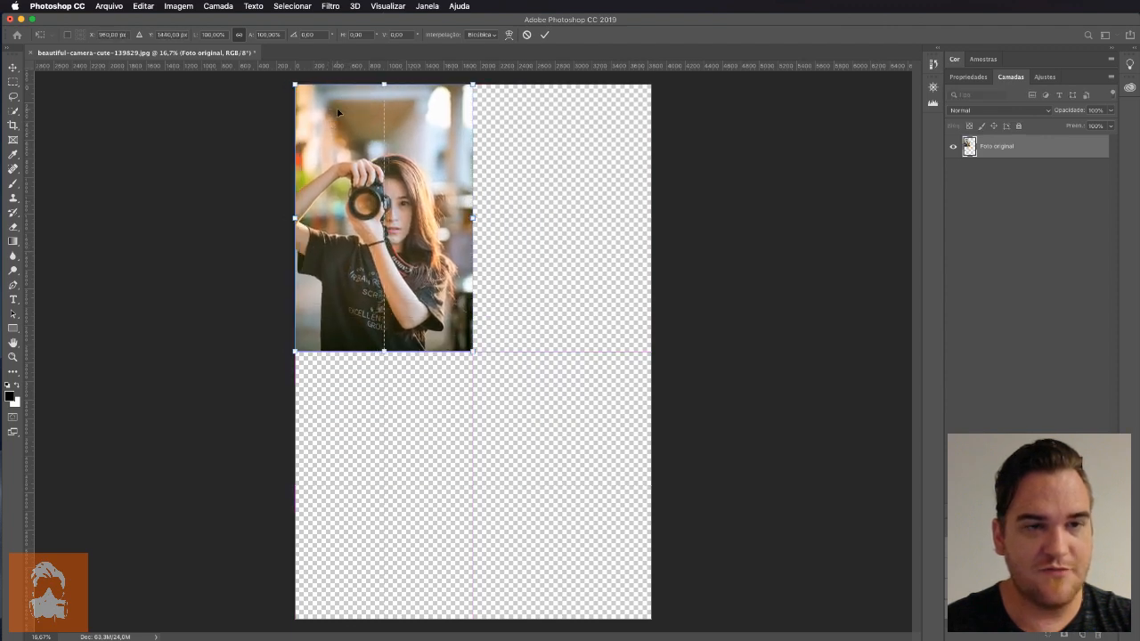
pyautogui.press('Return')
# Check the Snap To options and test snapping by moving the photo around the canvas and back to its upper-left quarter
pyautogui.click(388, 7)
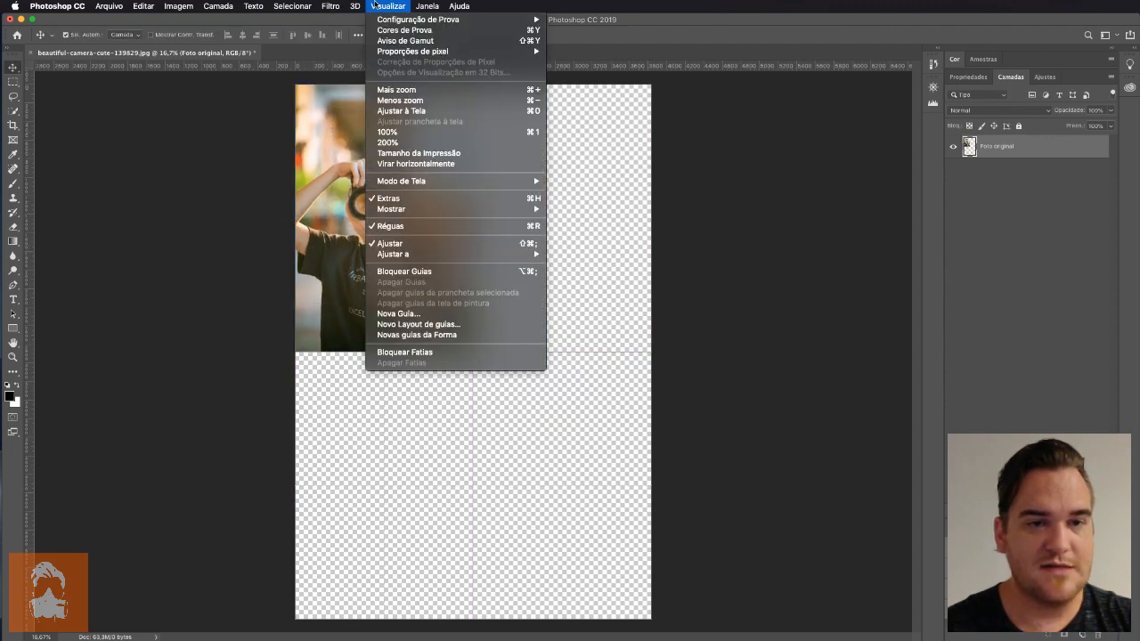
pyautogui.moveTo(491, 255)
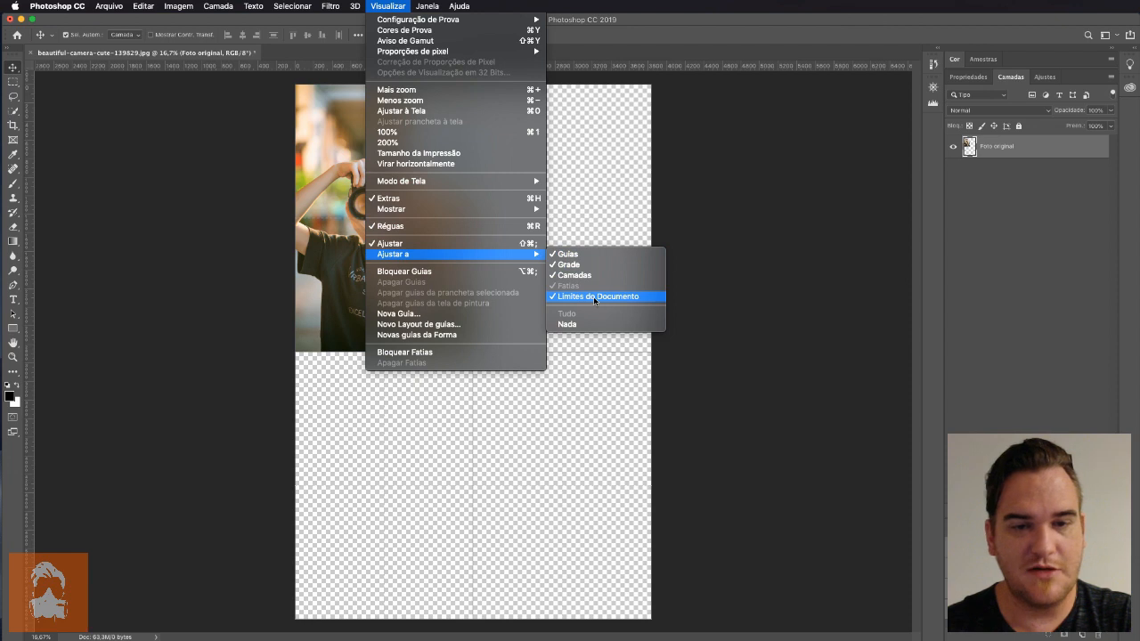
pyautogui.click(615, 349)
pyautogui.moveTo(323, 149); pyautogui.dragTo(411, 282)
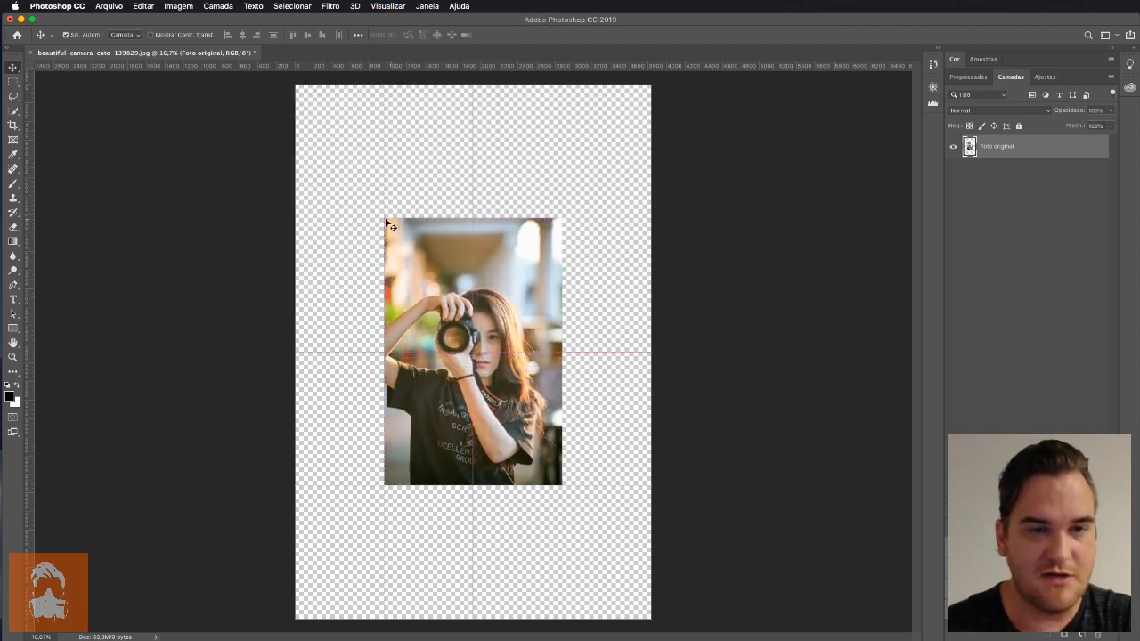
pyautogui.moveTo(388, 227); pyautogui.dragTo(485, 360)
pyautogui.click(374, 5)
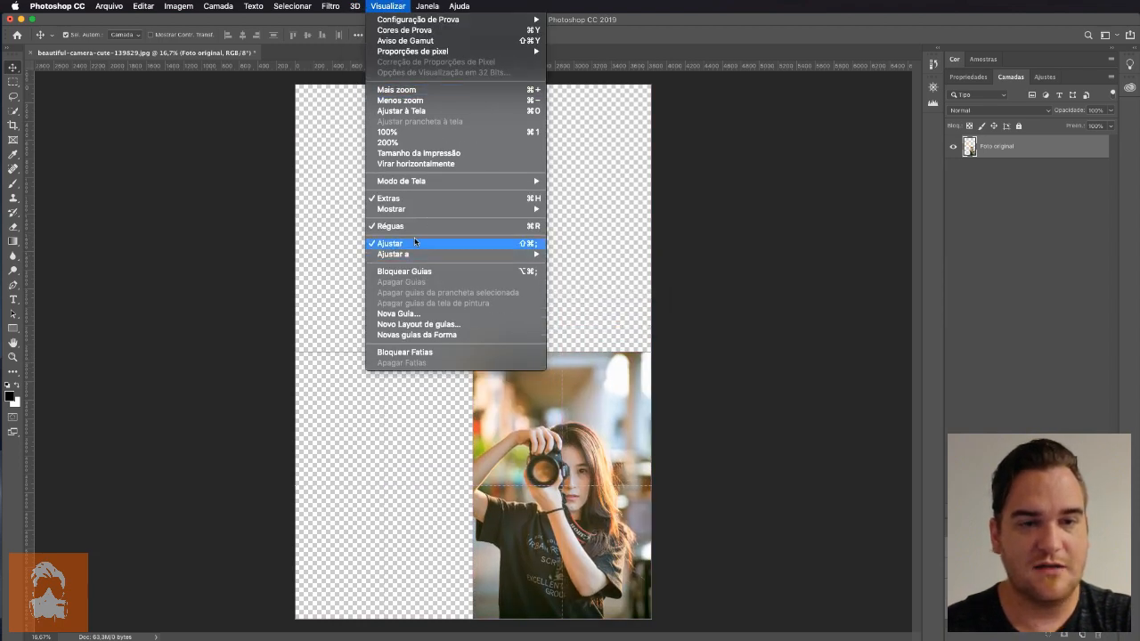
pyautogui.moveTo(416, 254)
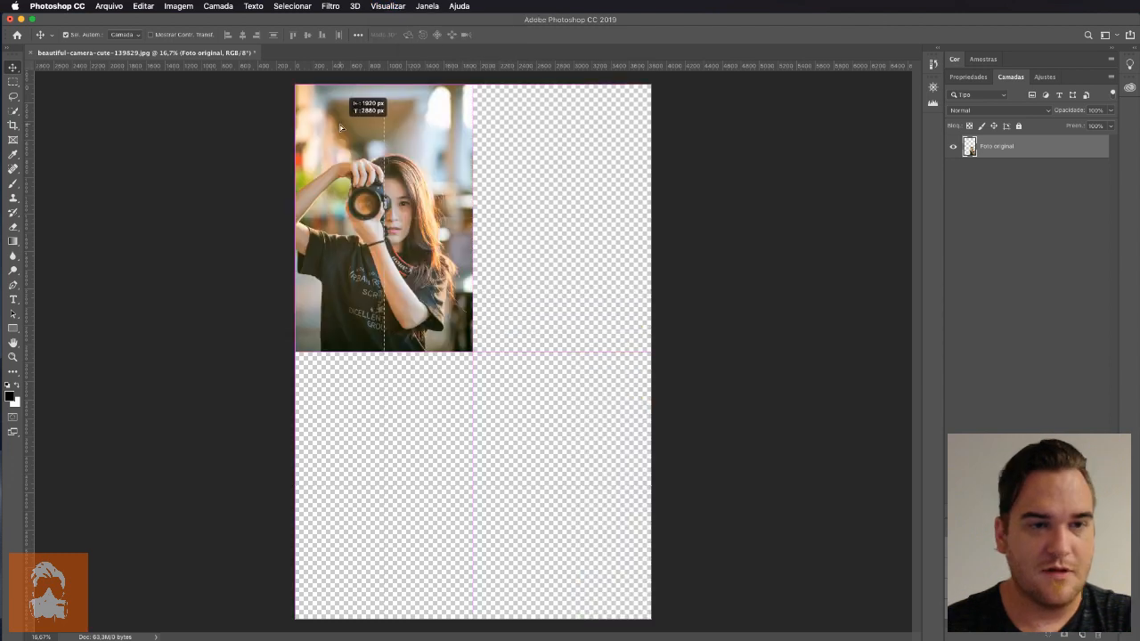
pyautogui.moveTo(392, 157); pyautogui.dragTo(392, 158)
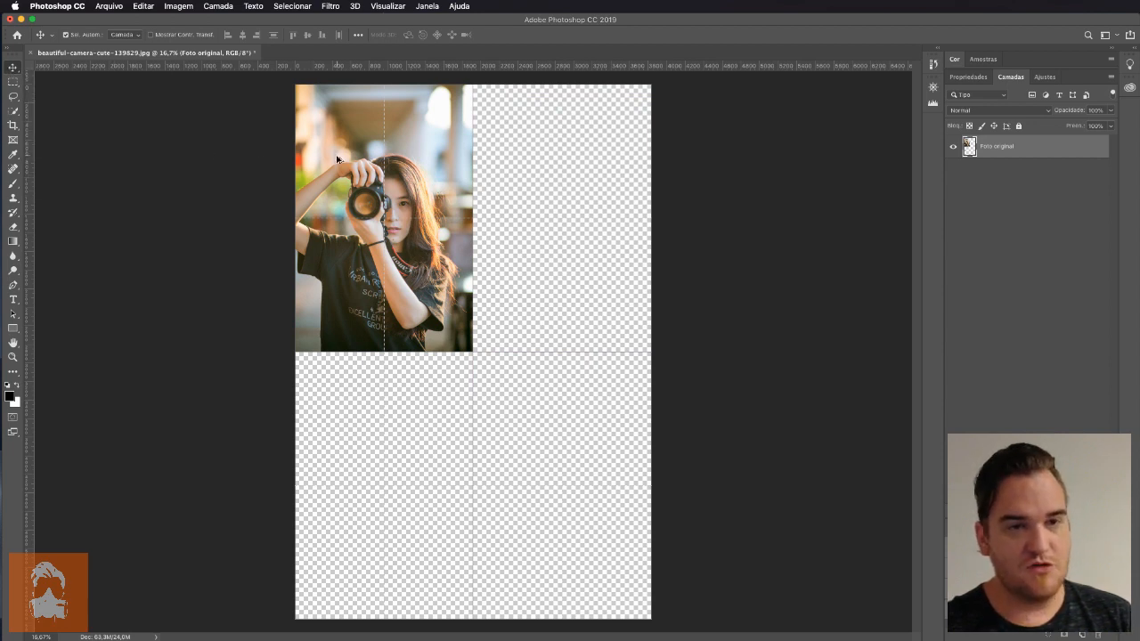
# Duplicate the photo into the canvas's upper-right quarter and rename the copy's layer "Foto 2"
pyautogui.moveTo(336, 159); pyautogui.dragTo(514, 158)
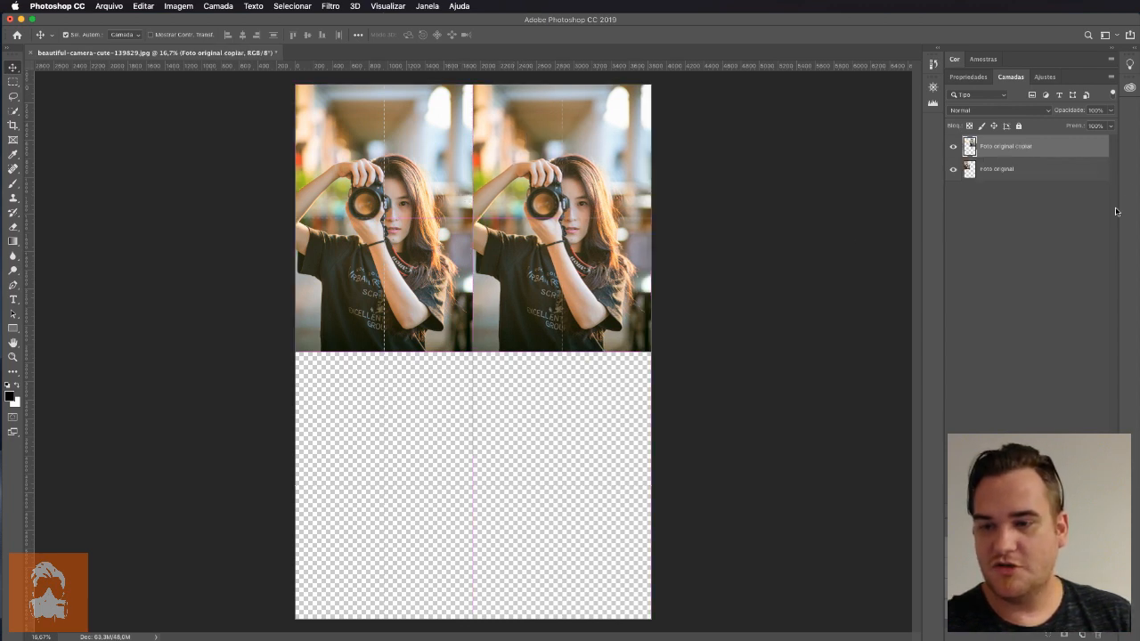
pyautogui.doubleClick(1005, 146)
pyautogui.moveTo(994, 146); pyautogui.dragTo(1031, 146)
pyautogui.write('2')
pyautogui.press('Return')
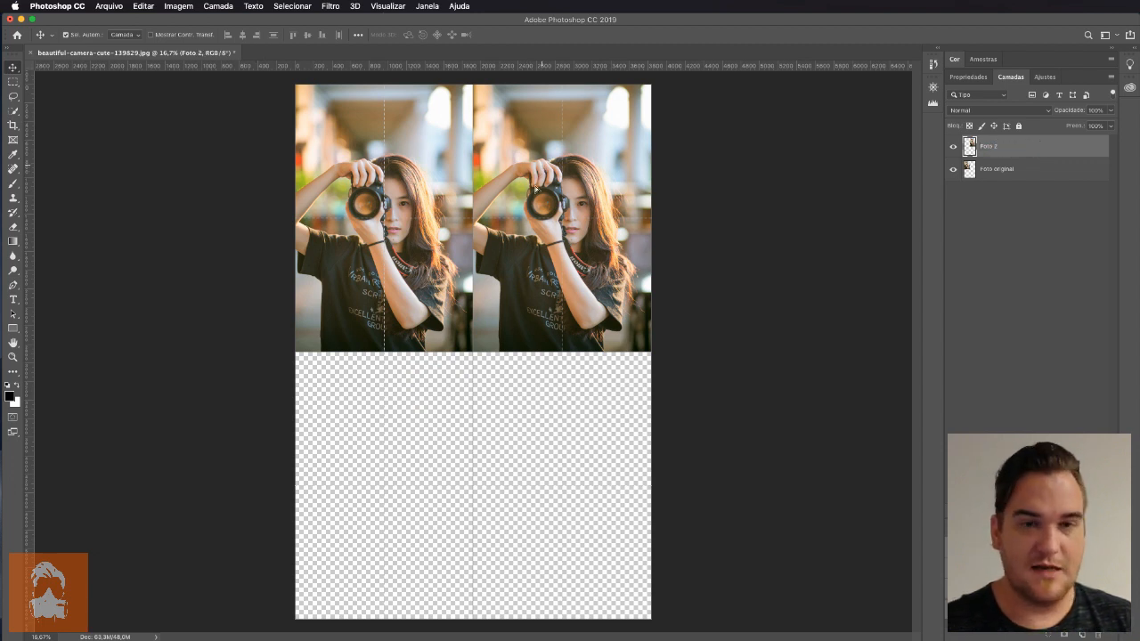
# Duplicate "Foto 2" into the canvas's lower-left quarter and rename the new layer "Foto 3"
pyautogui.moveTo(538, 178); pyautogui.dragTo(360, 446)
pyautogui.doubleClick(994, 146)
pyautogui.moveTo(994, 146); pyautogui.dragTo(1032, 148)
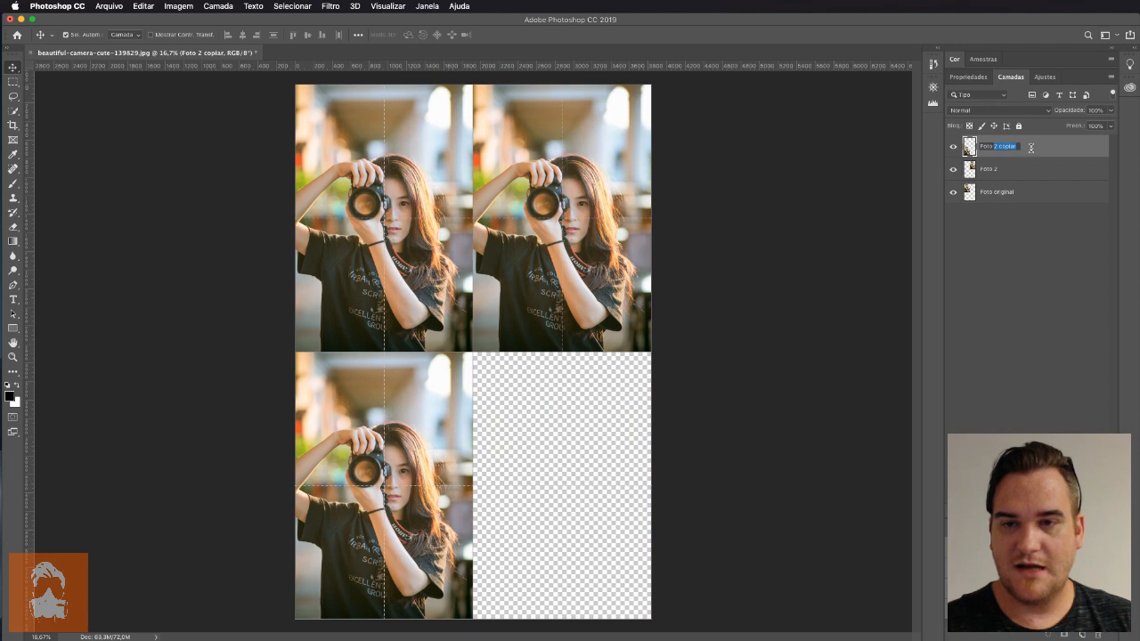
pyautogui.write('3')
pyautogui.press('Return')
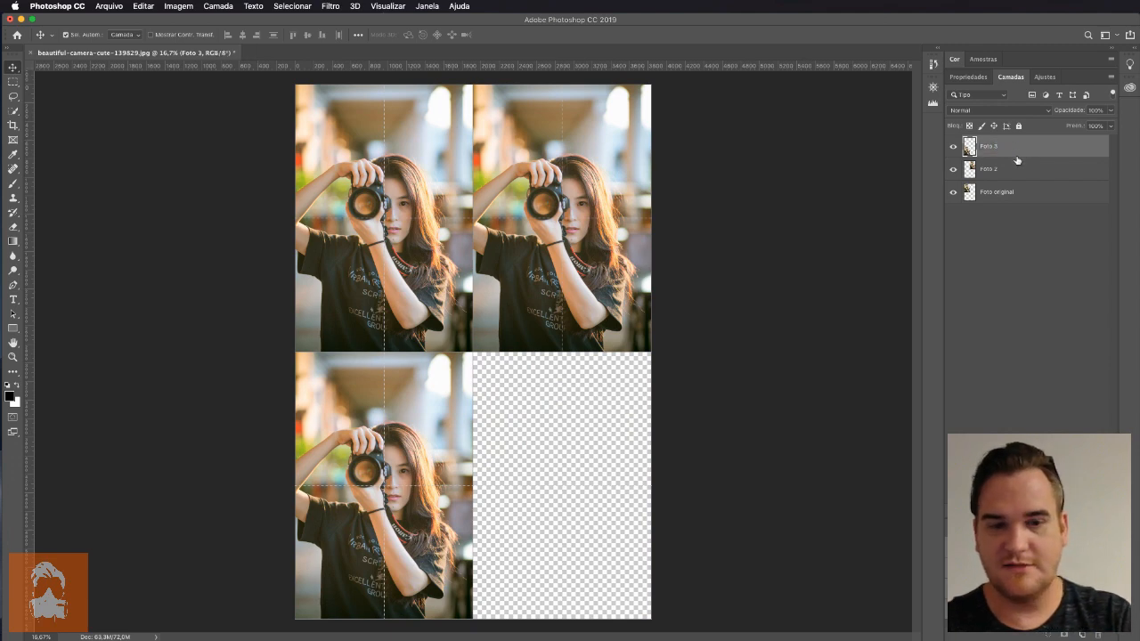
# Duplicate "Foto 3" into the canvas's lower-right quarter and rename the new layer "Foto 4"
pyautogui.moveTo(342, 412); pyautogui.dragTo(521, 411)
pyautogui.doubleClick(994, 146)
pyautogui.moveTo(995, 147); pyautogui.dragTo(1027, 144)
pyautogui.write('4')
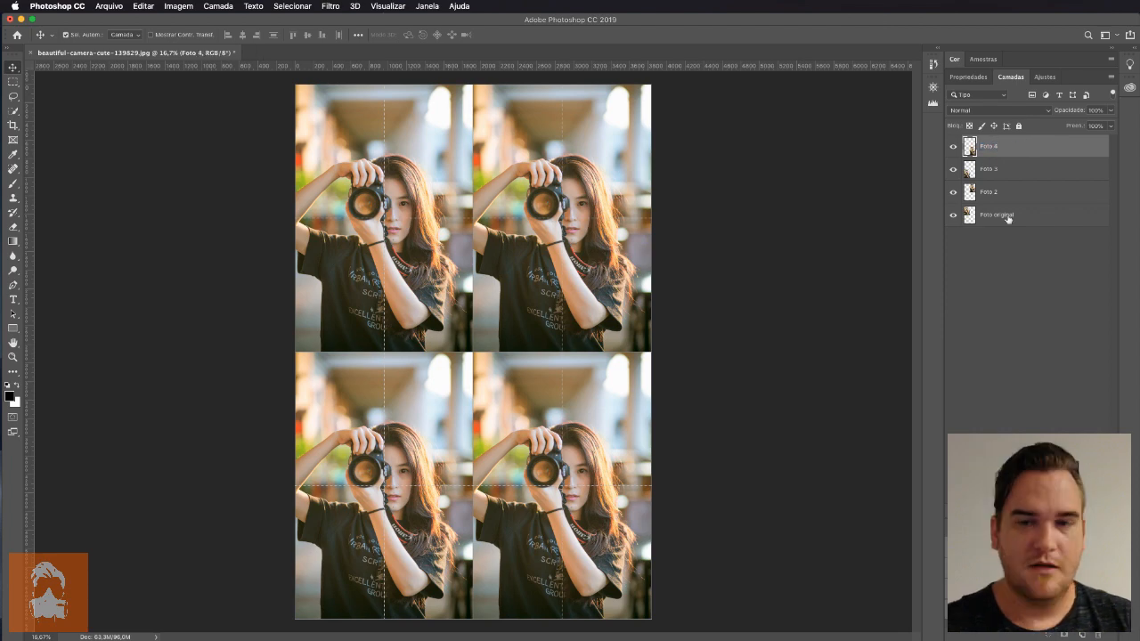
# Rename the "Foto original" layer "Foto 1" and deselect all layers
pyautogui.doubleClick(997, 214)
pyautogui.doubleClick(1003, 214)
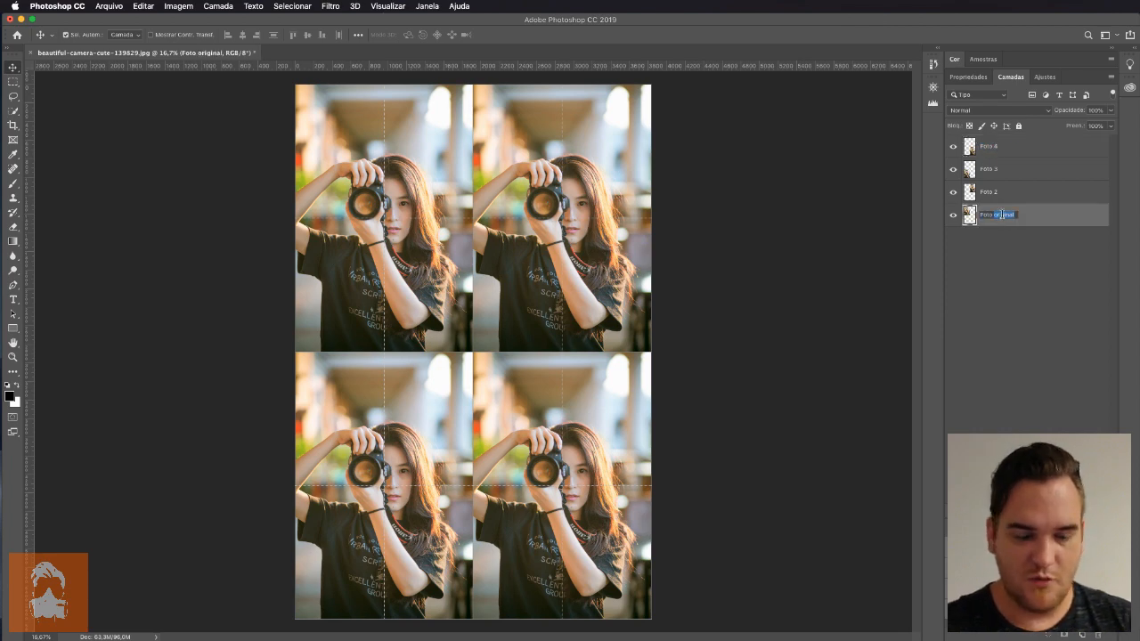
pyautogui.write('1')
pyautogui.press('Return')
pyautogui.click(1020, 298)
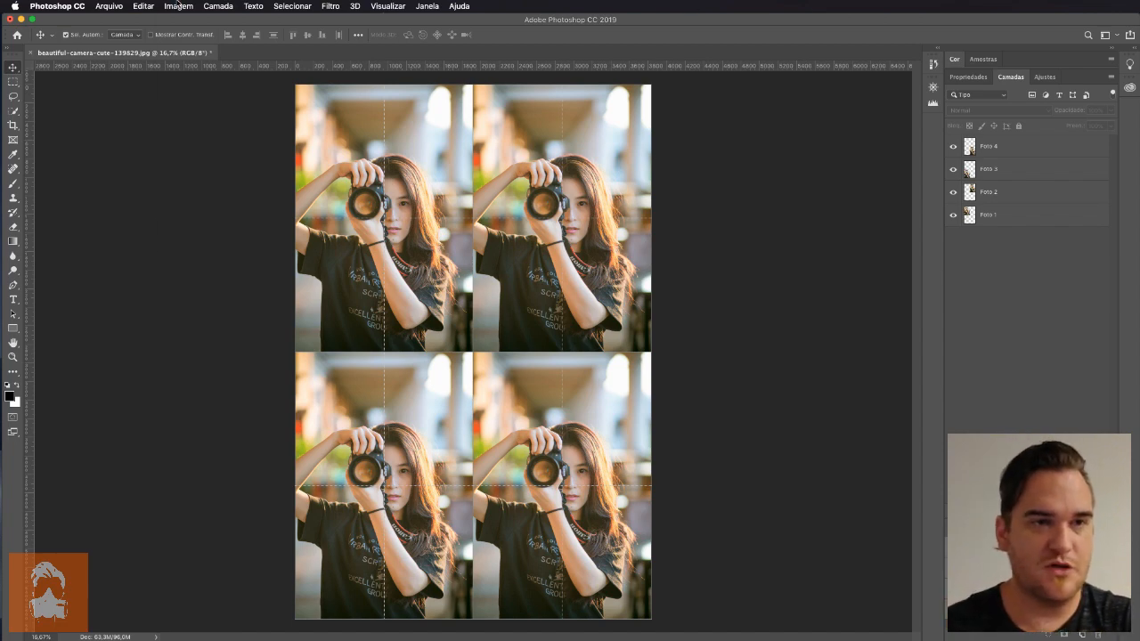
# Check the document's dimensions and resolution in the Image Size dialog without changing them
pyautogui.click(178, 6)
pyautogui.click(200, 91)
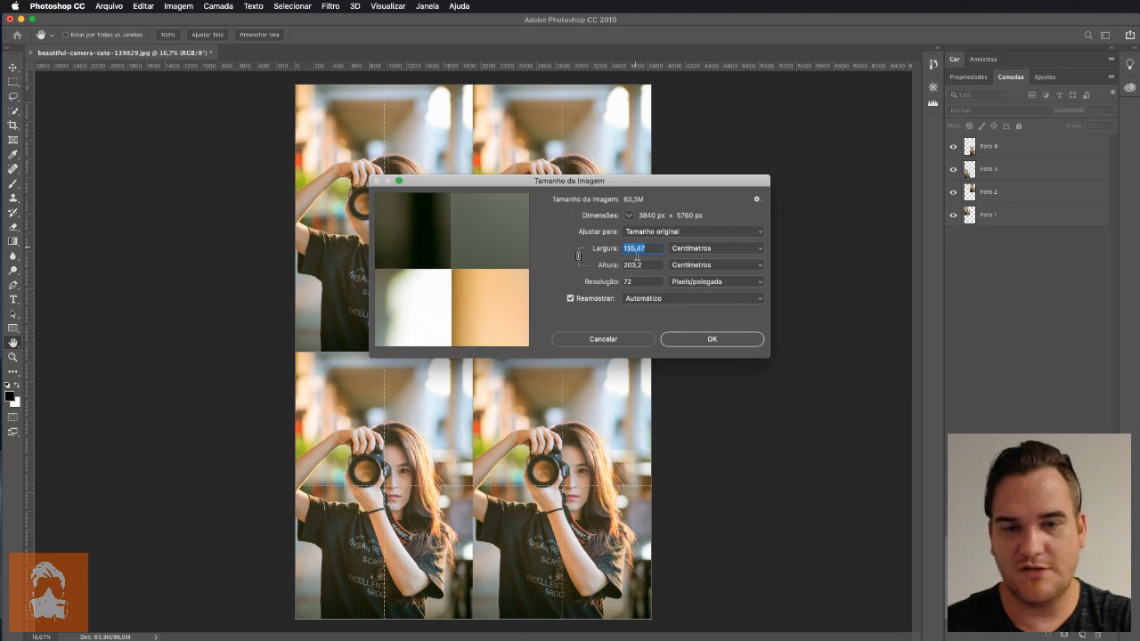
pyautogui.click(634, 339)
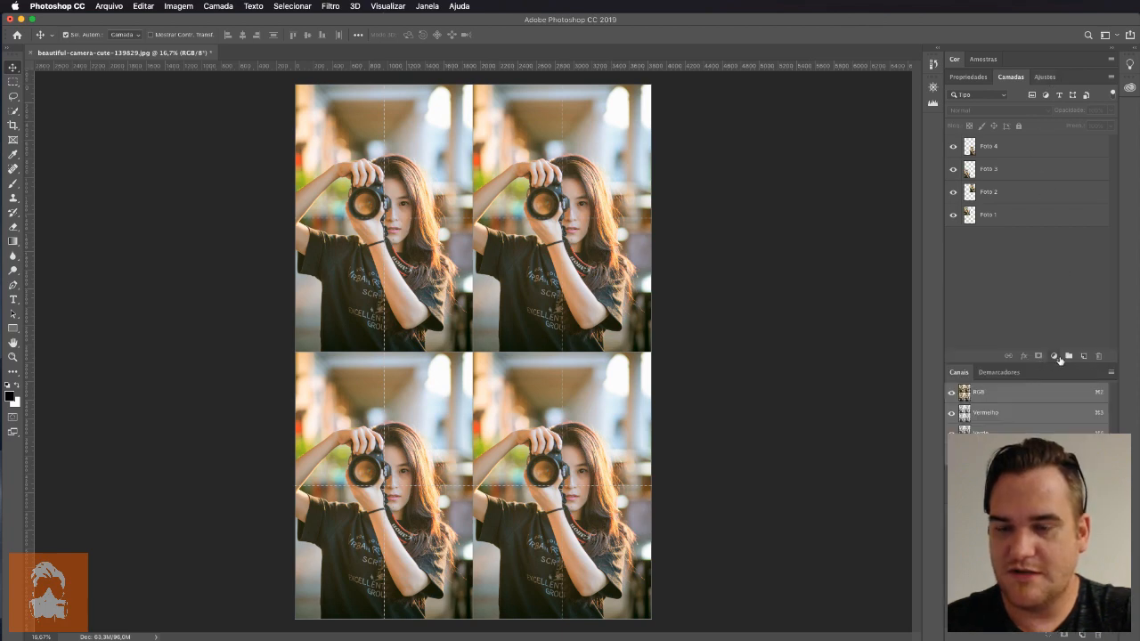
# Add a Black & White adjustment layer above all four photos and detach its properties into a floating window
pyautogui.click(1054, 355)
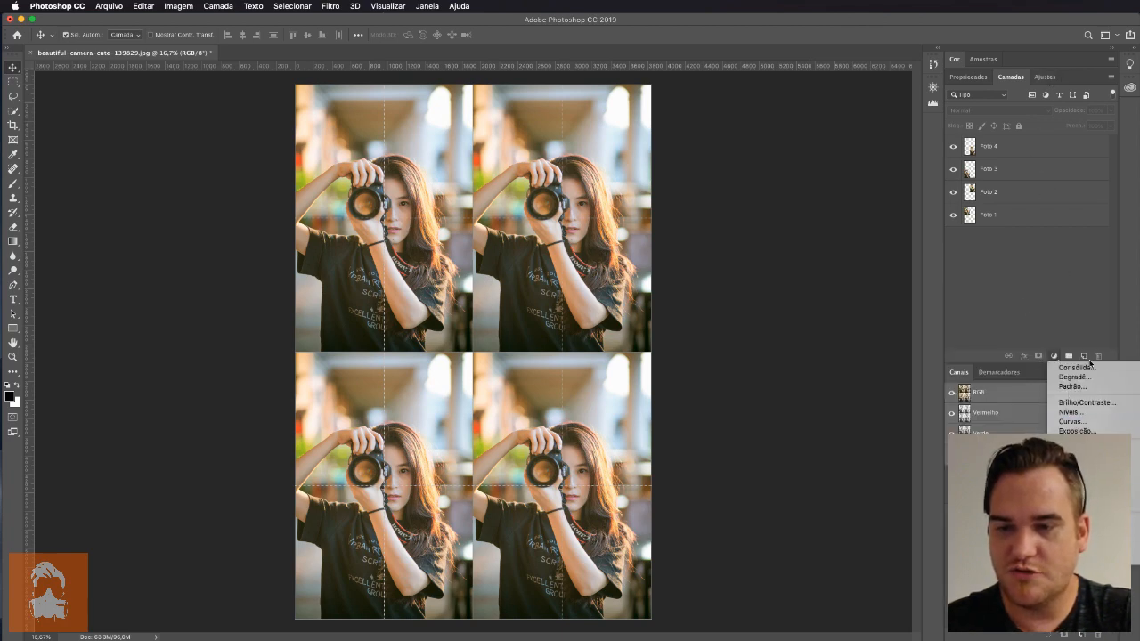
pyautogui.click(1023, 304)
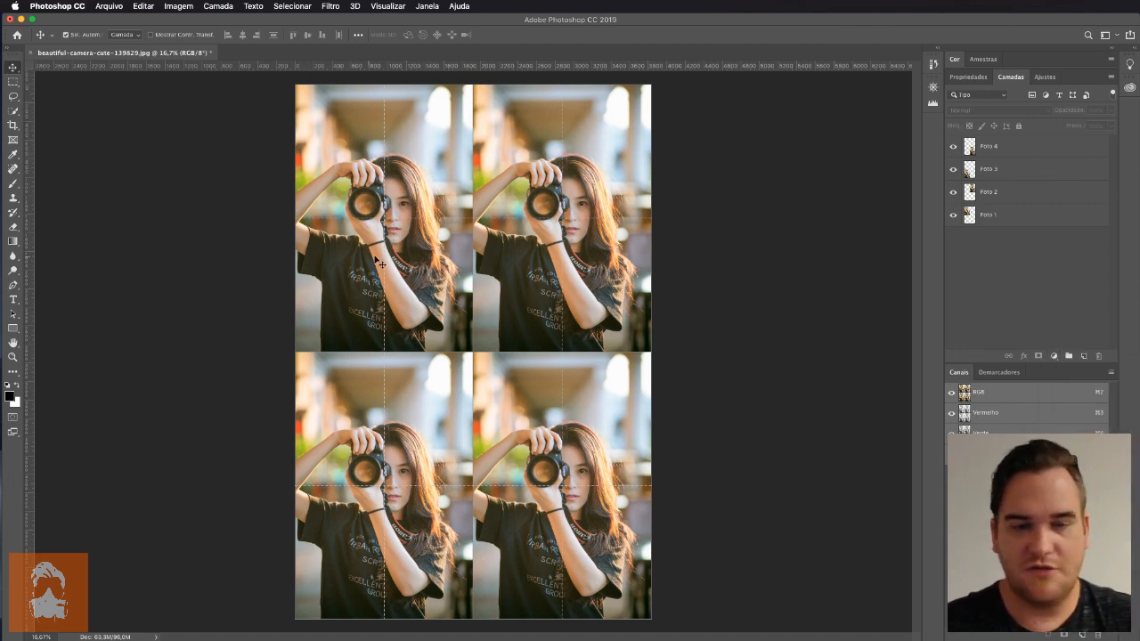
pyautogui.click(1053, 356)
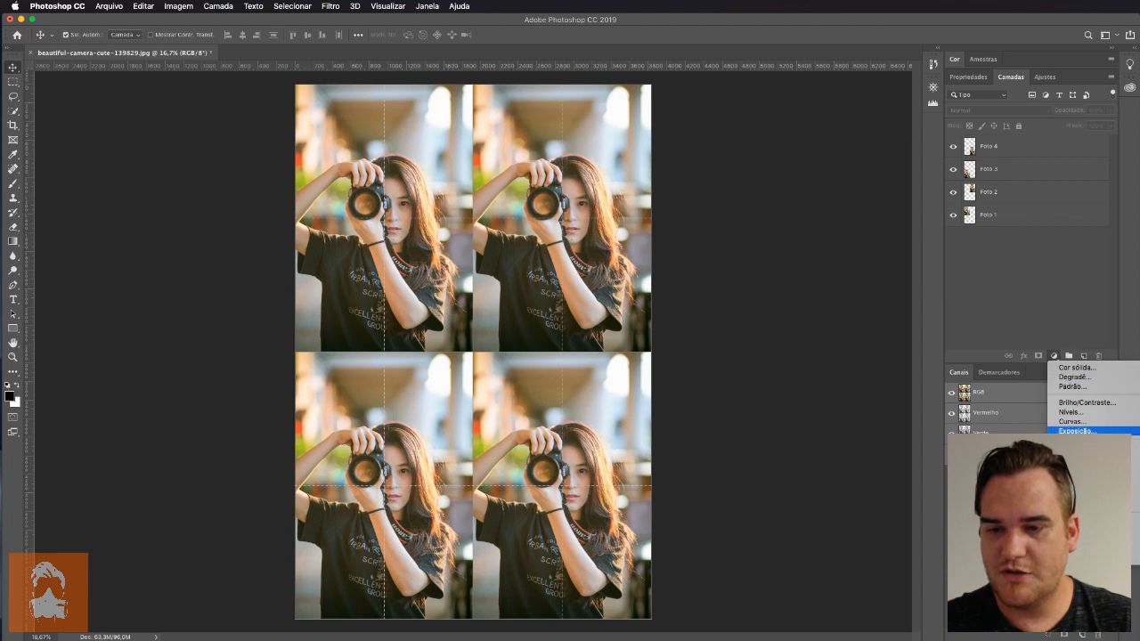
pyautogui.click(1086, 476)
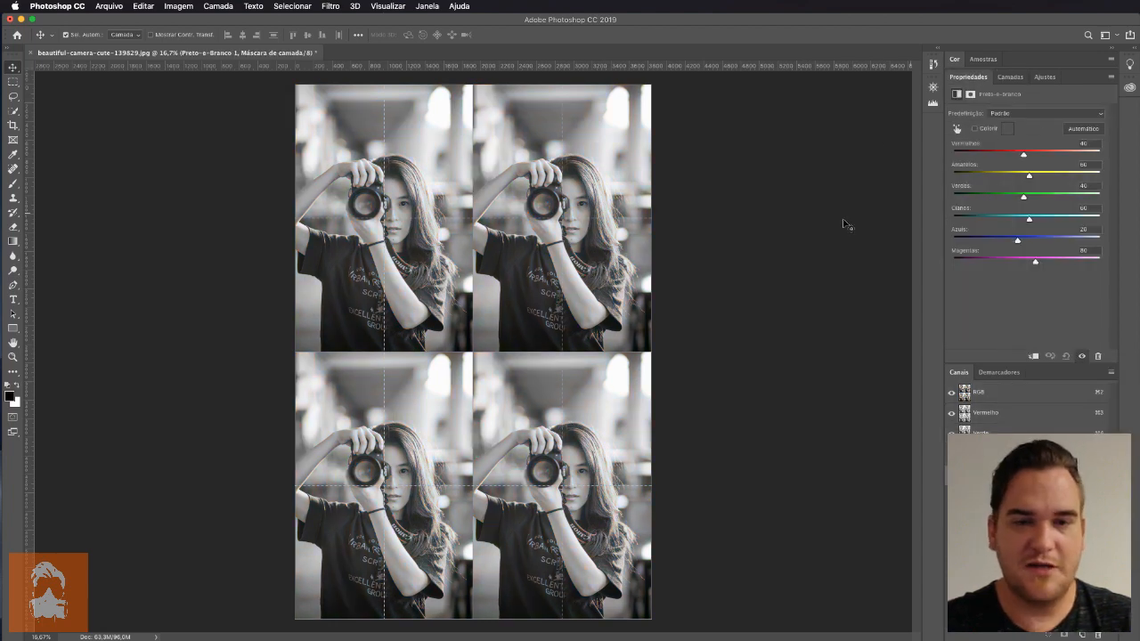
pyautogui.moveTo(977, 82); pyautogui.dragTo(758, 96)
pyautogui.click(963, 78)
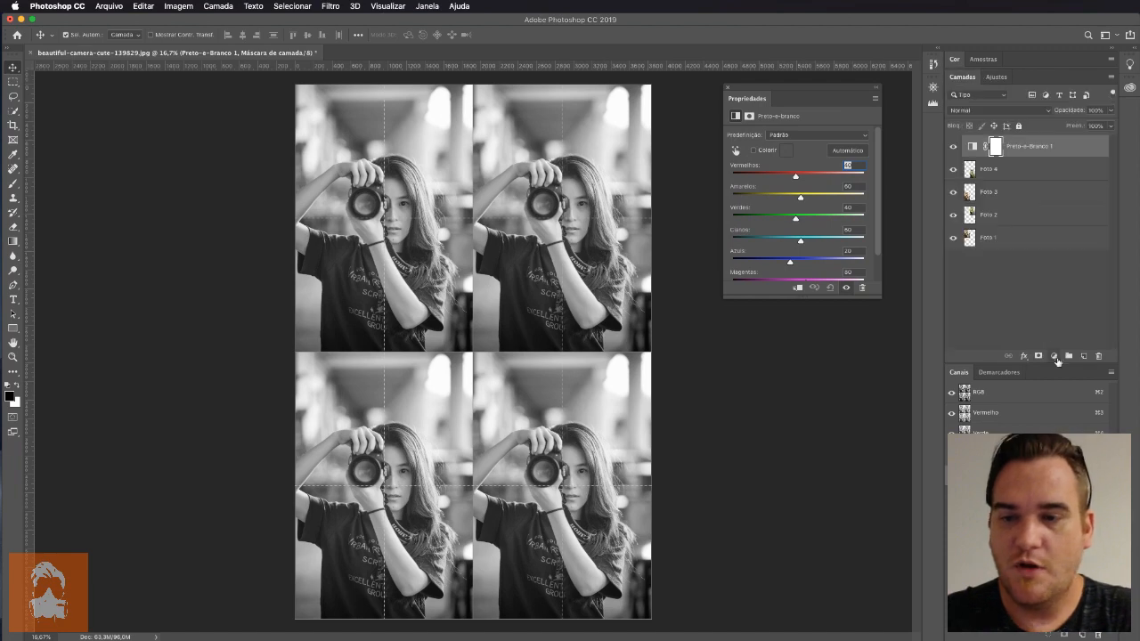
# Set the Black & White adjustment to Reds 35, Yellows 18, Greens -15, Cyans 88, Blues -13 and Magentas 126
pyautogui.click(1055, 356)
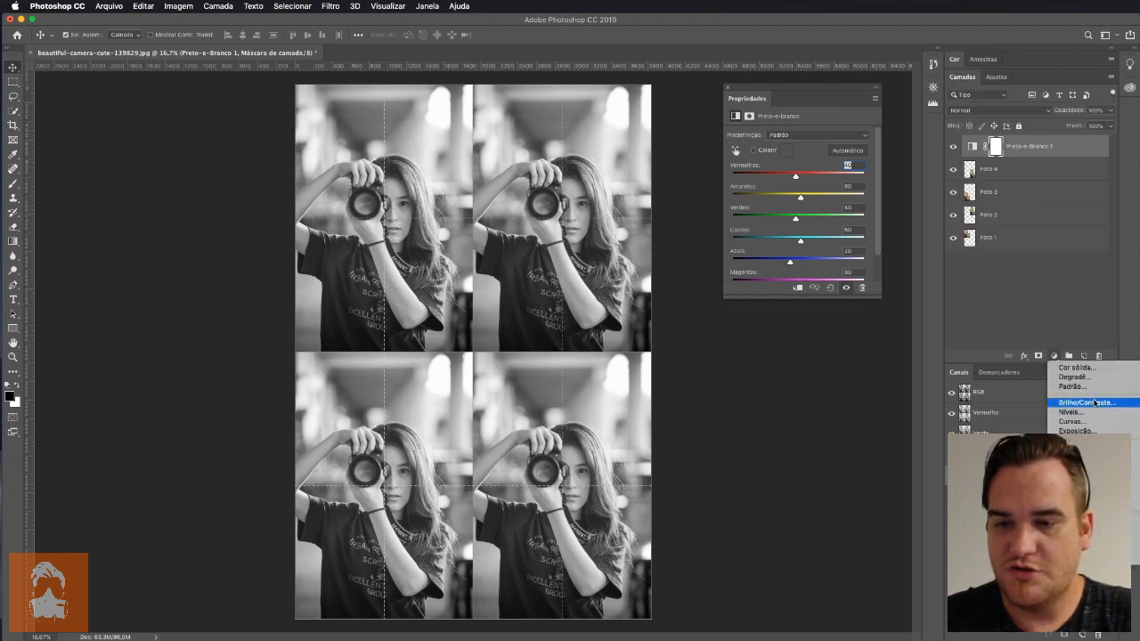
pyautogui.click(1046, 298)
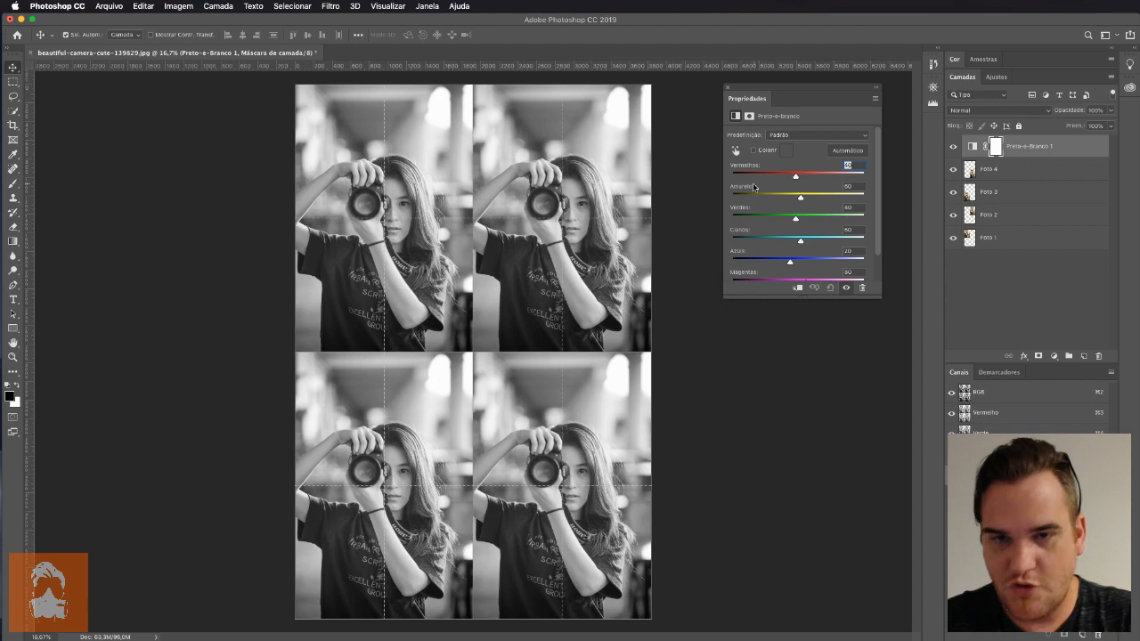
pyautogui.moveTo(800, 298); pyautogui.dragTo(796, 348)
pyautogui.moveTo(797, 178); pyautogui.dragTo(808, 242)
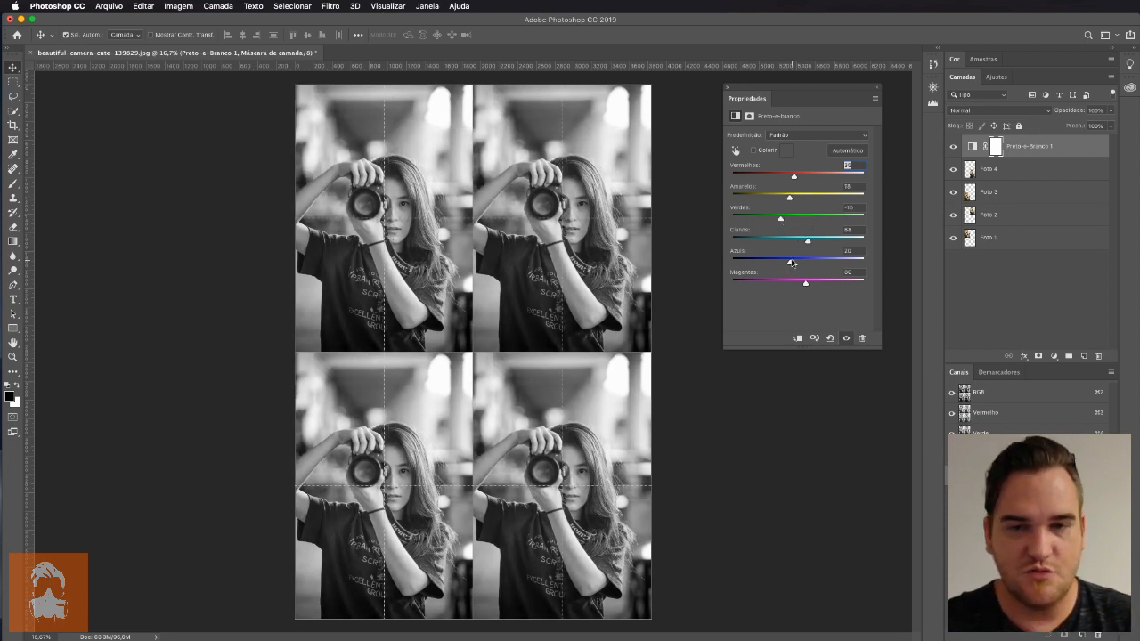
pyautogui.moveTo(813, 285)
pyautogui.mouseDown()
pyautogui.moveTo(770, 283)
pyautogui.moveTo(819, 280)
pyautogui.mouseUp()
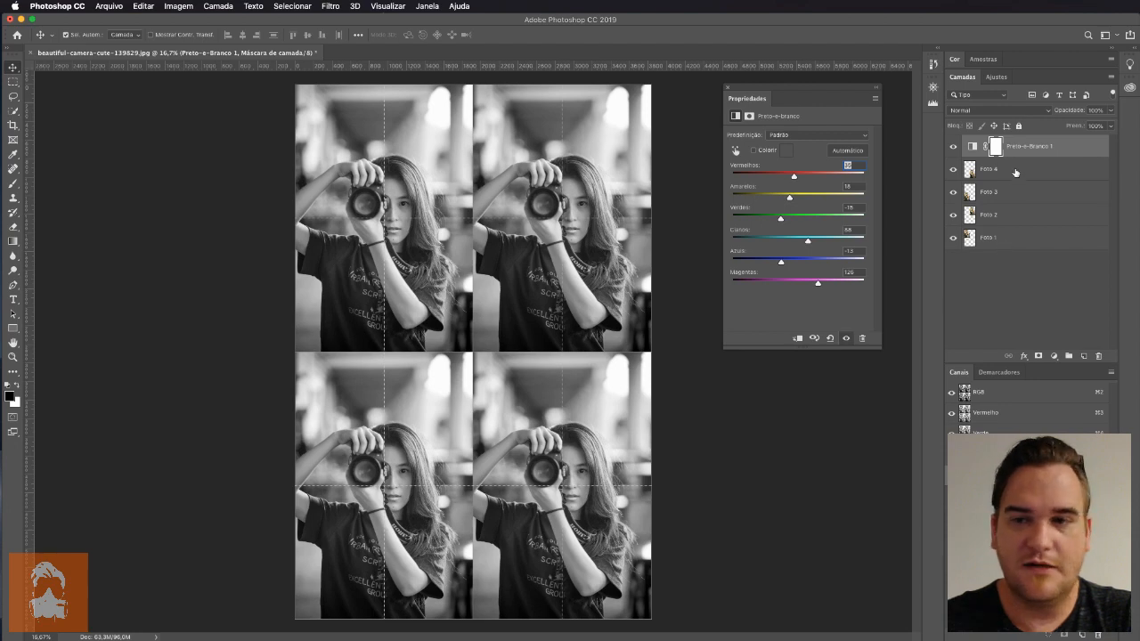
# Place the Black & White adjustment directly above "Foto 1" and test its reach by moving "Foto 3" beneath it and back
pyautogui.moveTo(1016, 147); pyautogui.dragTo(1005, 227)
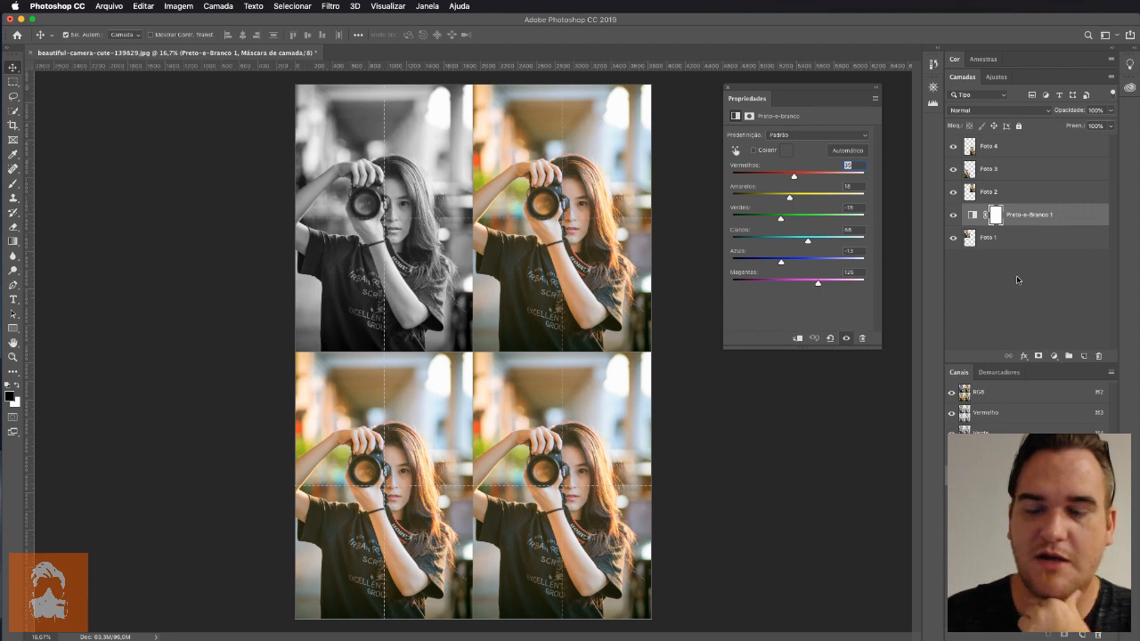
pyautogui.moveTo(1010, 168); pyautogui.dragTo(1004, 300)
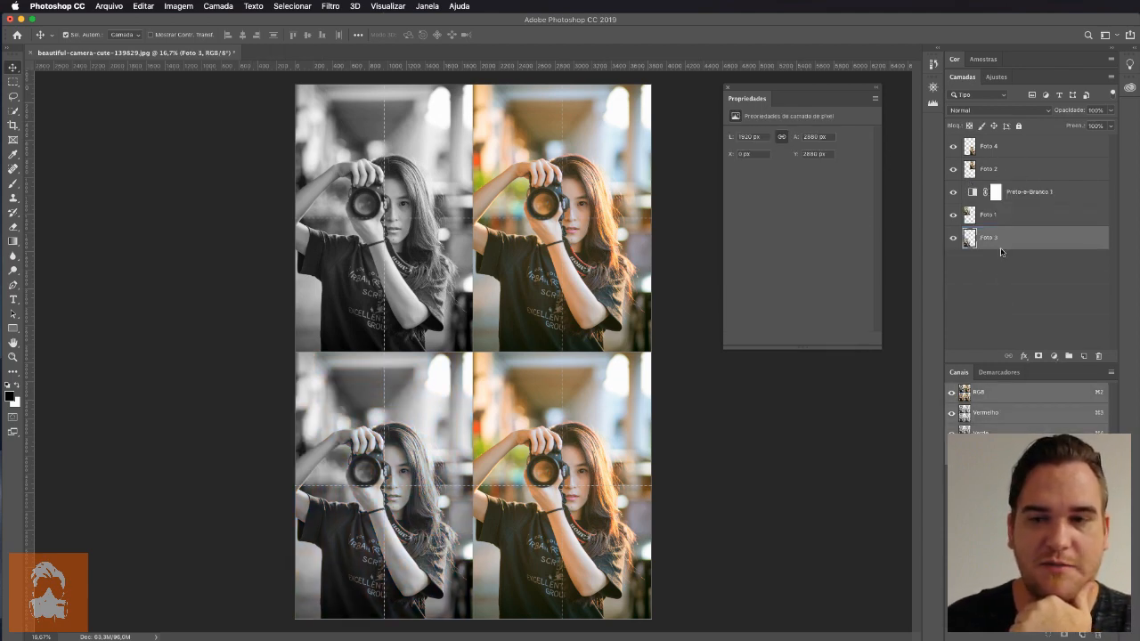
pyautogui.moveTo(1001, 247); pyautogui.dragTo(1002, 159)
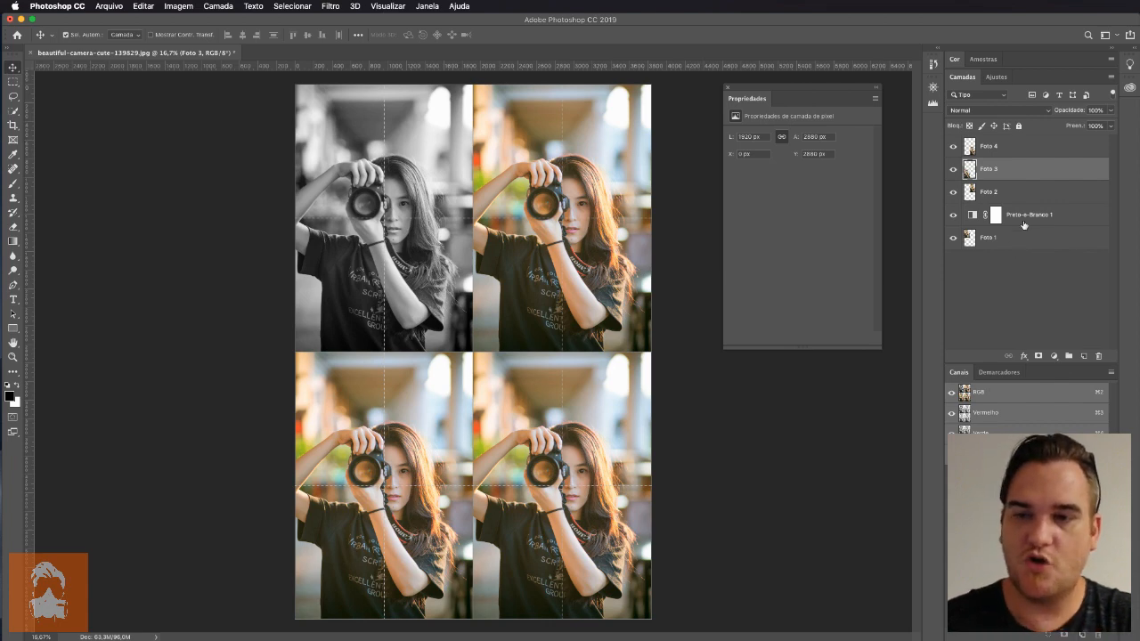
# Add a second Black & White adjustment layer directly above "Foto 2"
pyautogui.click(1024, 192)
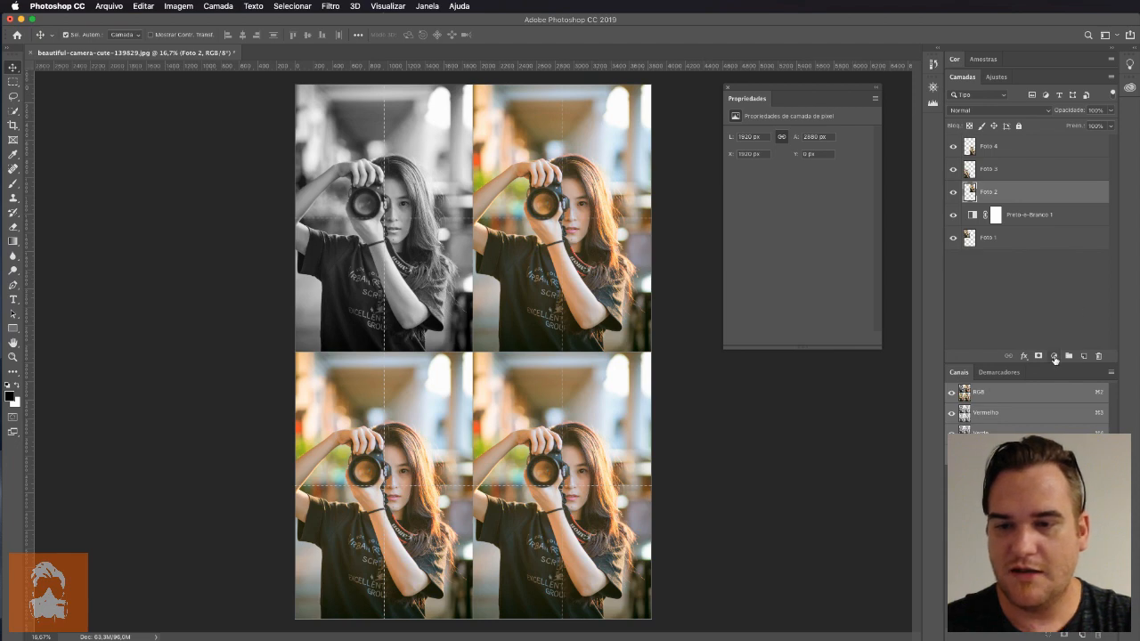
pyautogui.click(1005, 213)
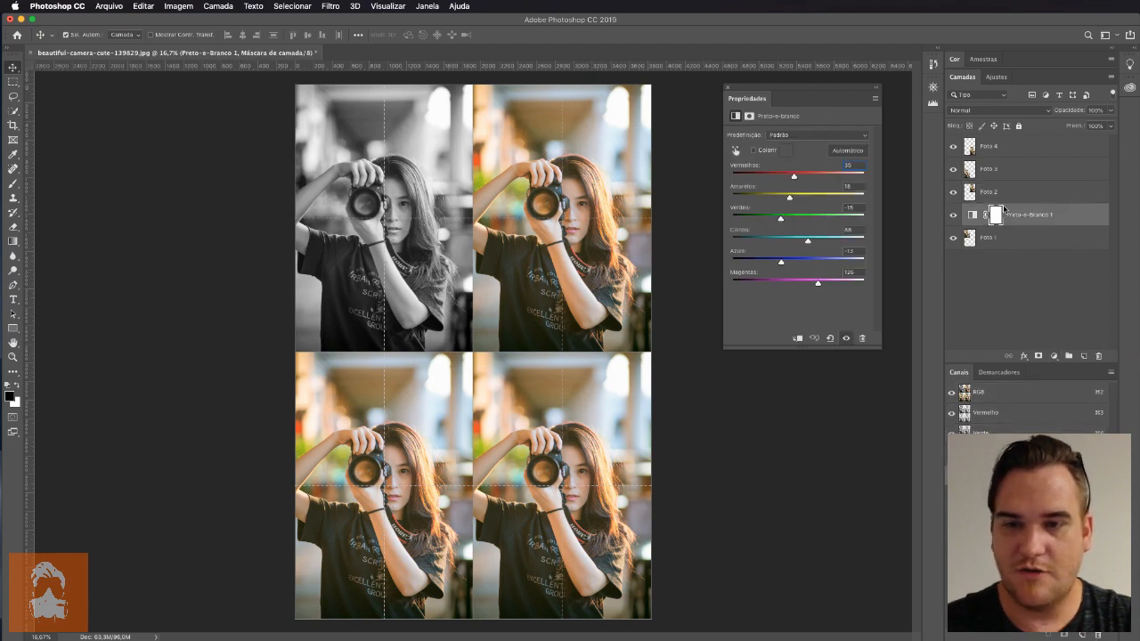
pyautogui.click(1007, 192)
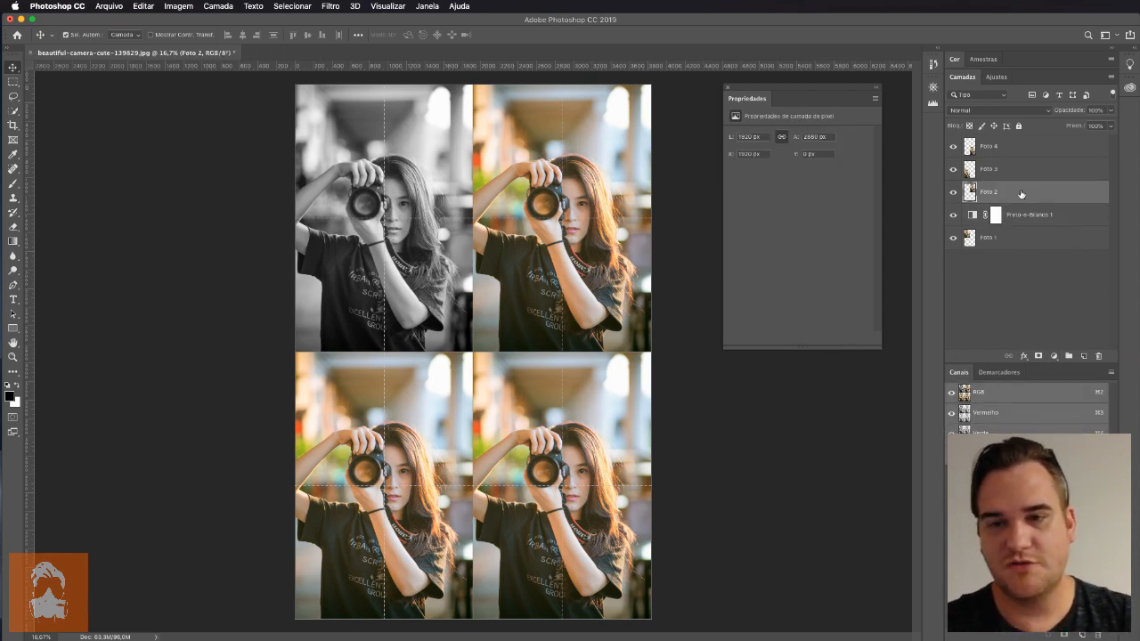
pyautogui.click(1055, 357)
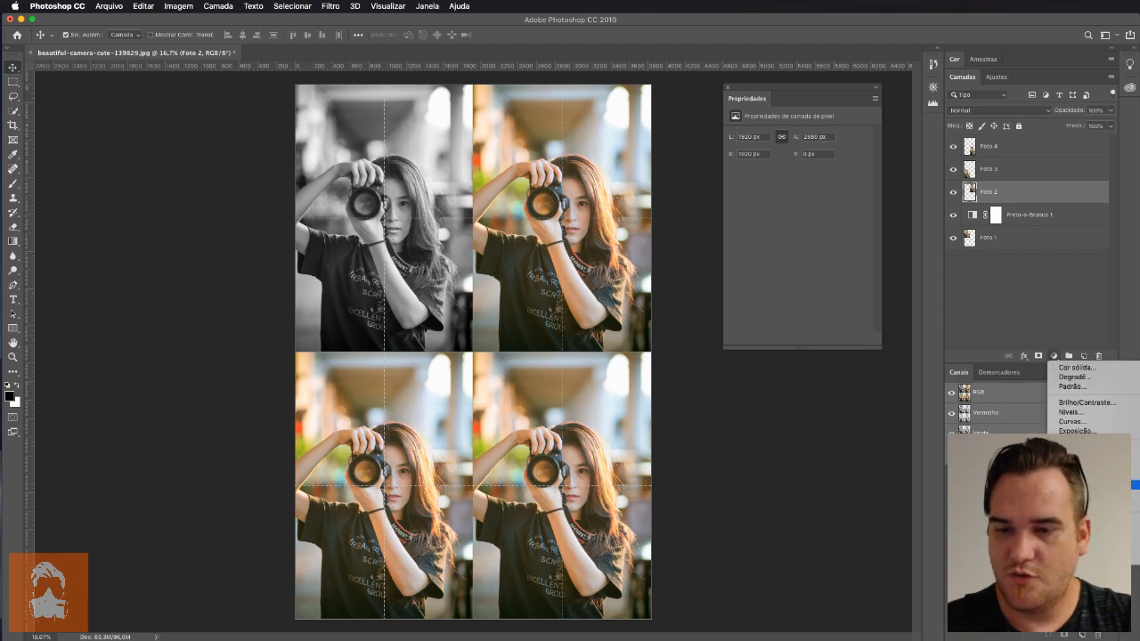
pyautogui.click(1087, 476)
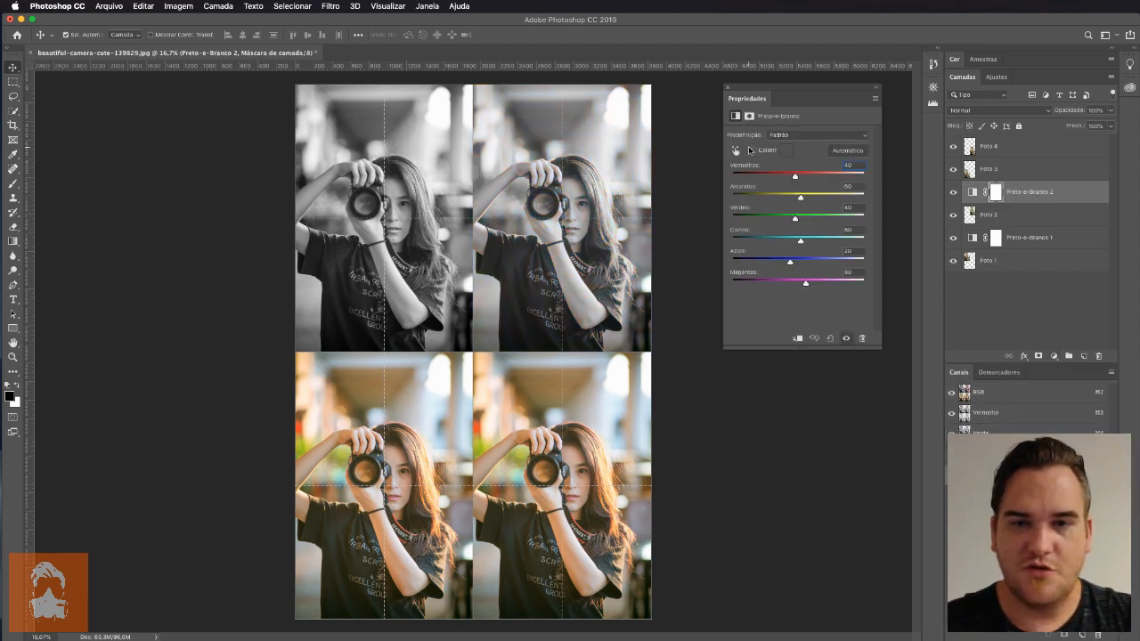
# Tint the new Black & White adjustment bright red and set Reds 12, Yellows 92, Greens 2 and Cyans -55
pyautogui.click(754, 150)
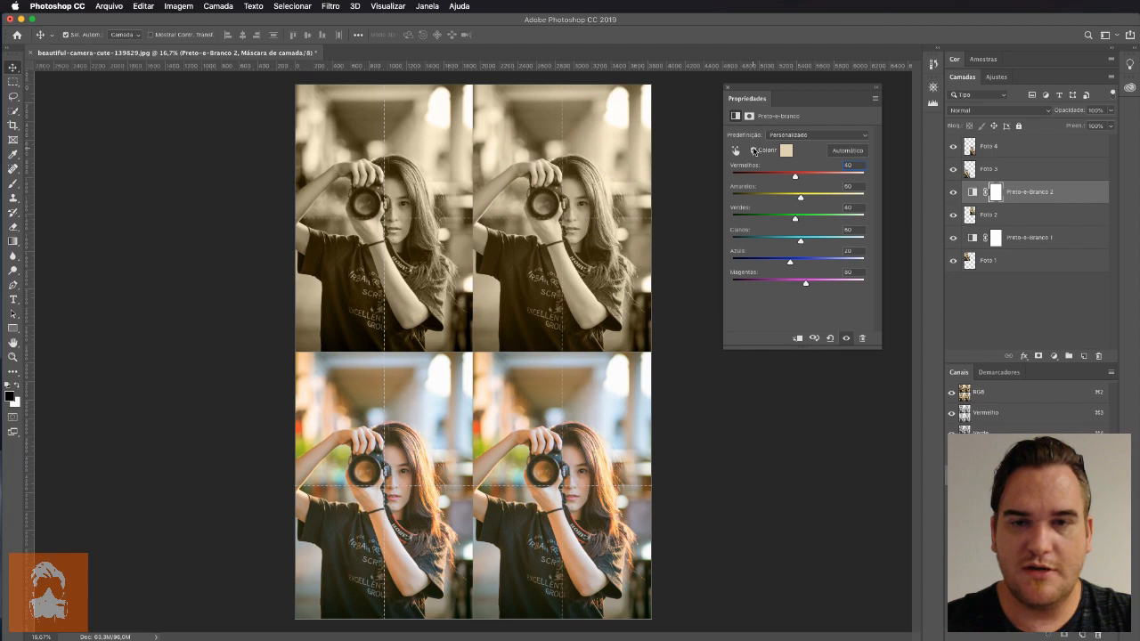
pyautogui.click(786, 151)
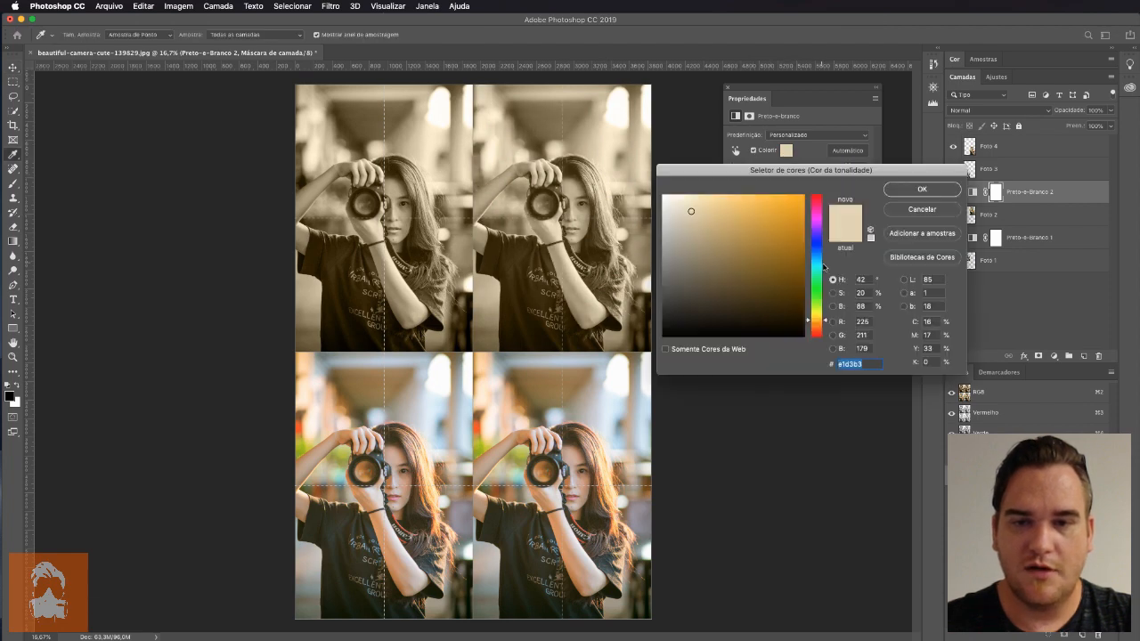
pyautogui.moveTo(816, 236); pyautogui.dragTo(817, 195)
pyautogui.moveTo(798, 178); pyautogui.dragTo(771, 240)
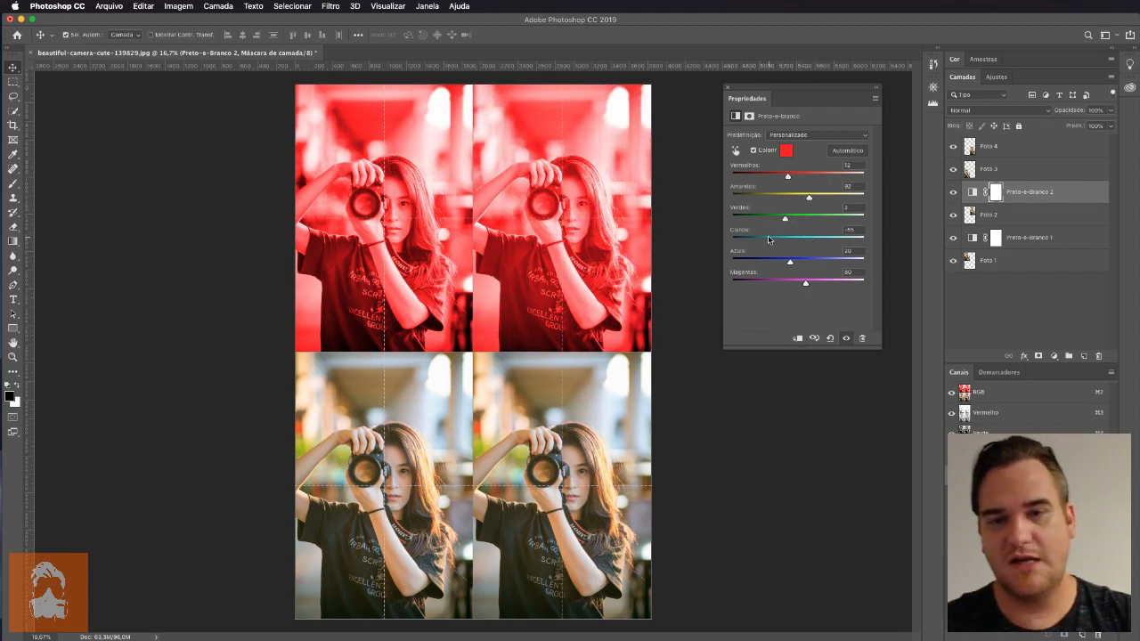
pyautogui.click(1024, 214)
pyautogui.click(1026, 242)
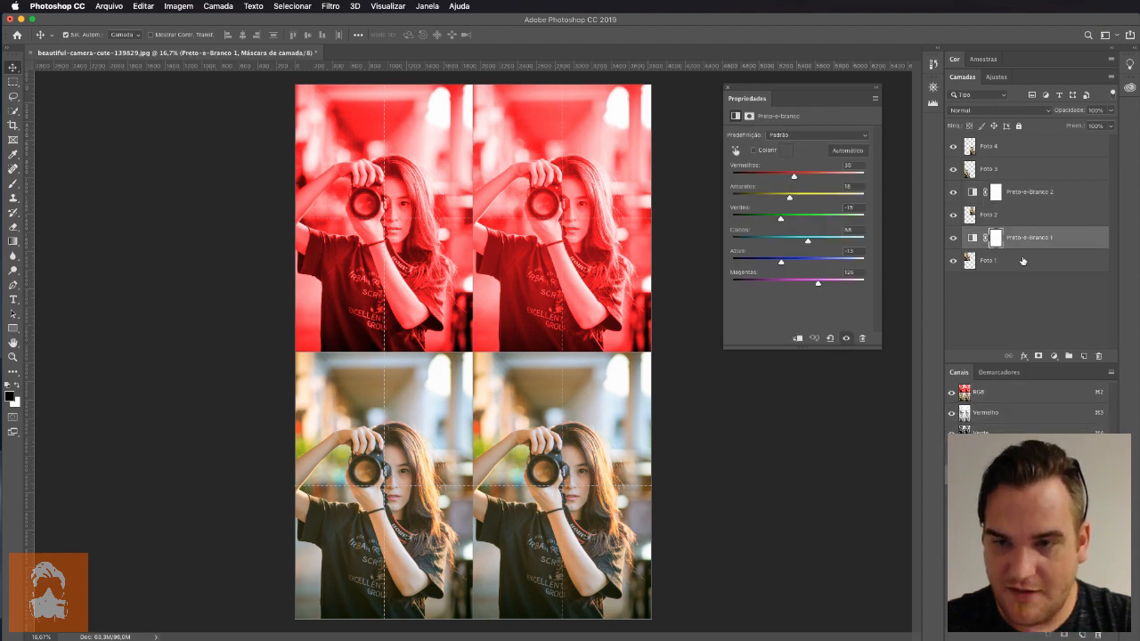
pyautogui.click(1022, 260)
pyautogui.click(1025, 215)
pyautogui.click(1033, 193)
pyautogui.click(1021, 252)
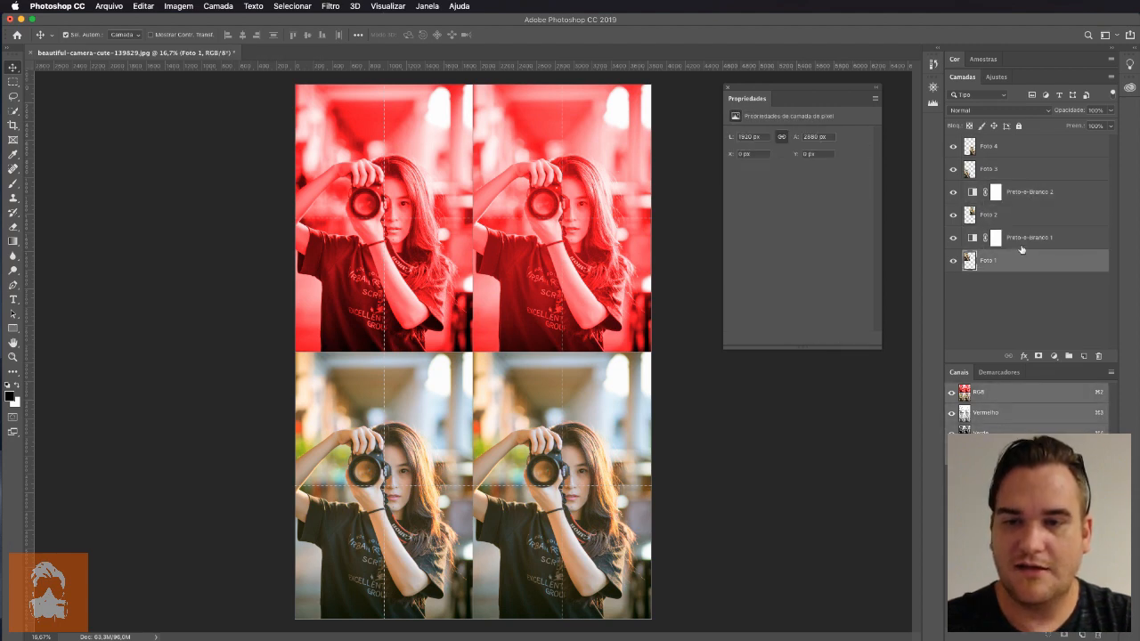
# Clip the red Black & White adjustment to "Foto 2" and release the clipping mask again
pyautogui.click(1026, 197)
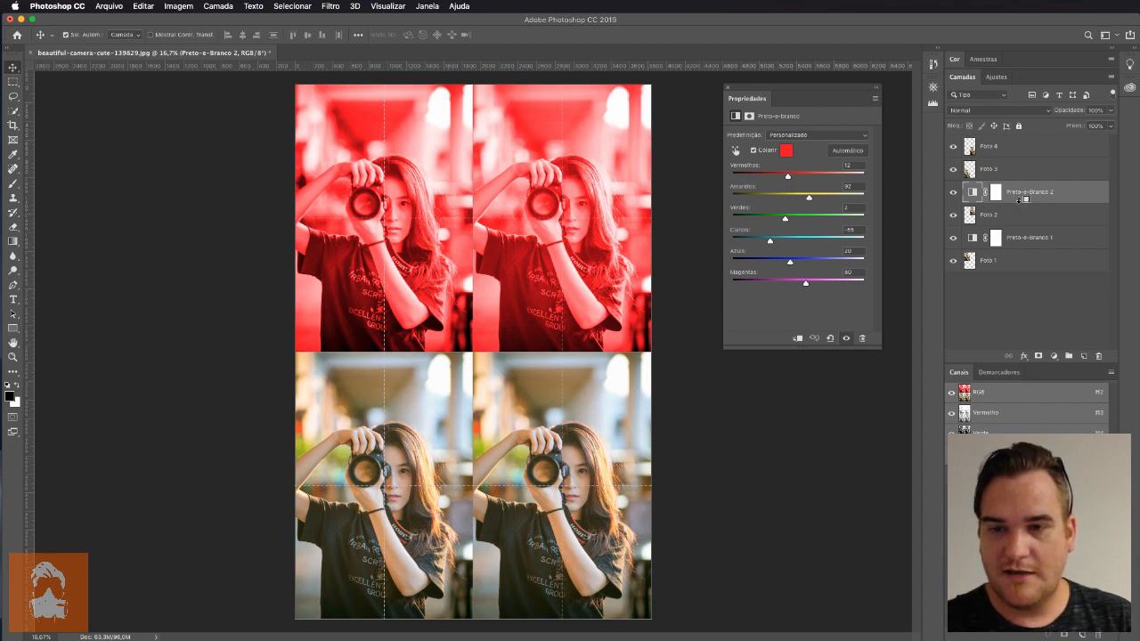
pyautogui.keyDown('alt'); pyautogui.click(1020, 200); pyautogui.keyUp('alt')
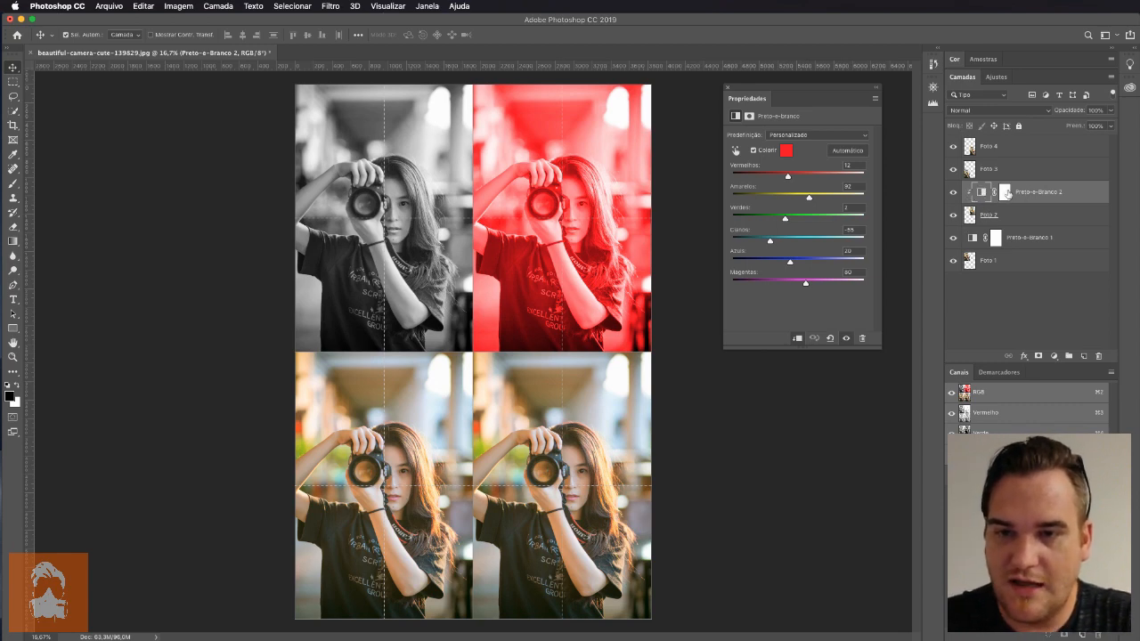
pyautogui.click(1014, 219)
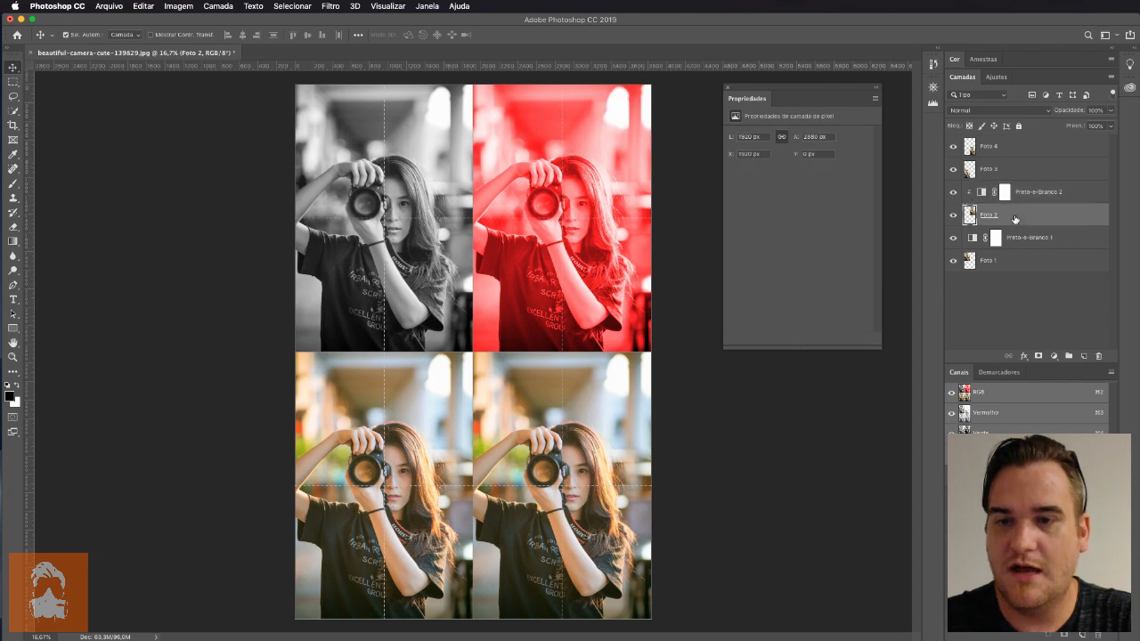
pyautogui.click(1021, 196)
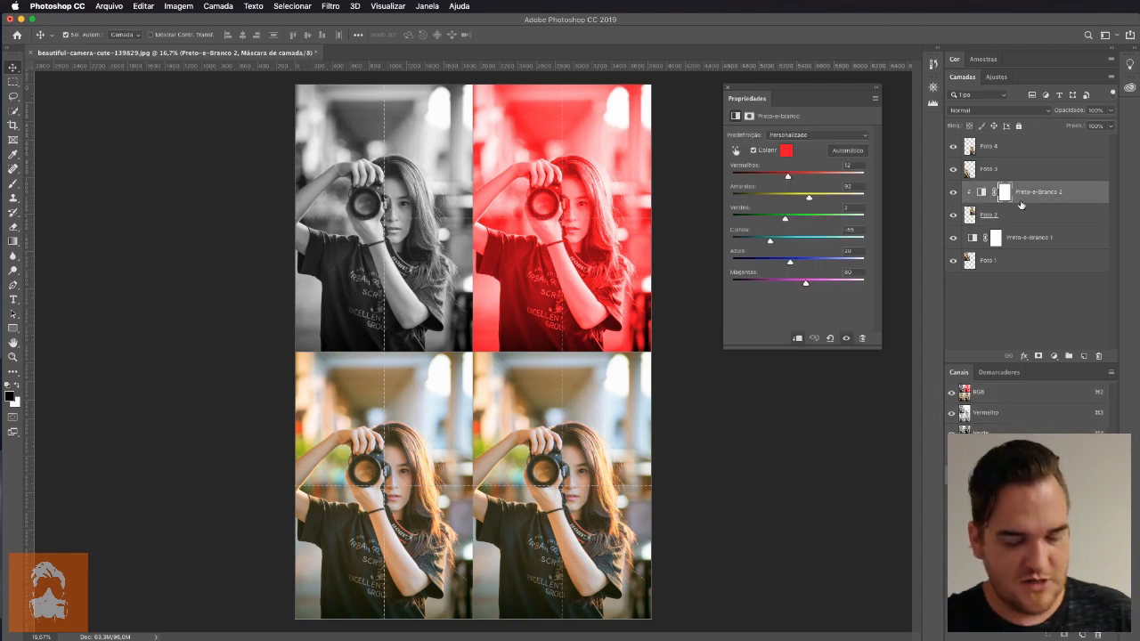
pyautogui.press('super+alt+g')
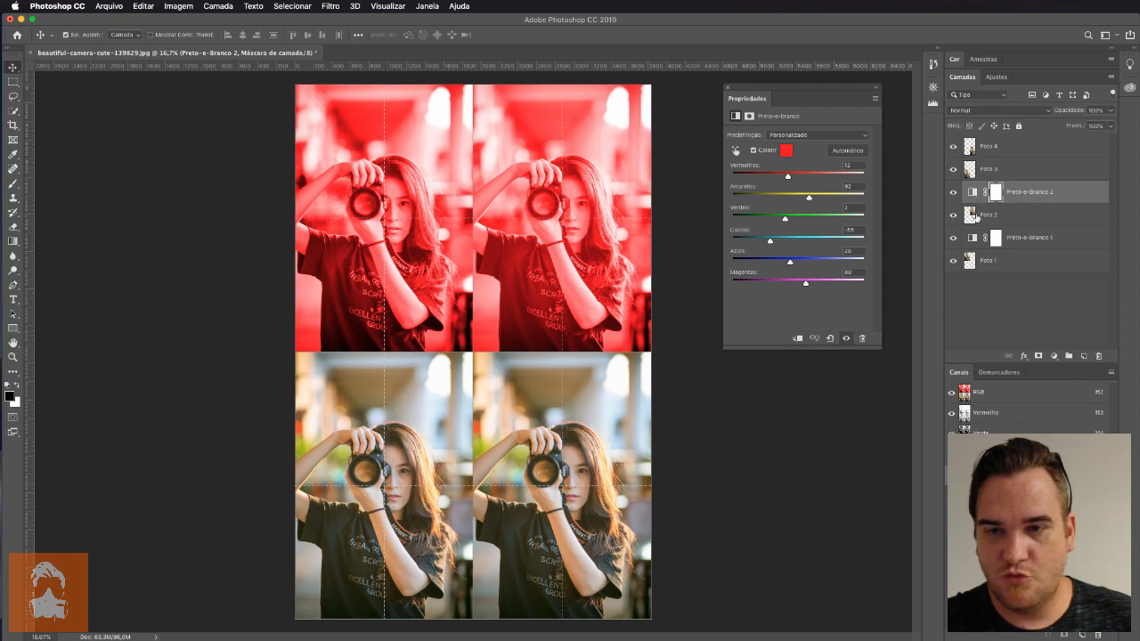
# Clip "Preto-e-Branco 2" to "Foto 2" and "Preto-e-Branco 1" to "Foto 1" with clipping masks
pyautogui.keyDown('alt'); pyautogui.click(1020, 198); pyautogui.keyUp('alt')
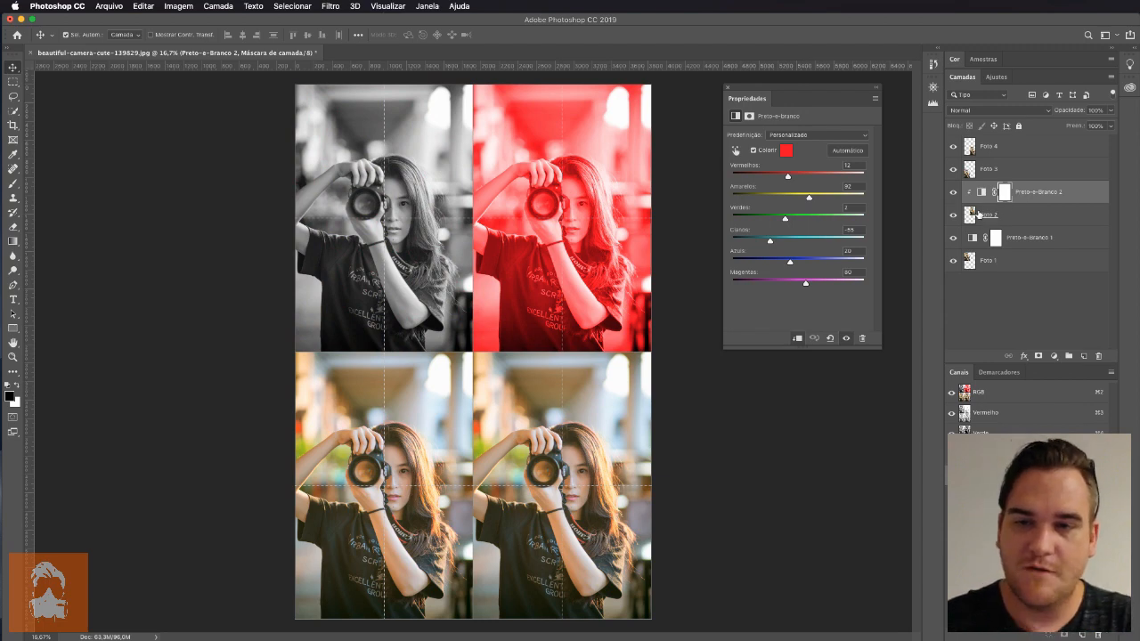
pyautogui.keyDown('alt'); pyautogui.click(1026, 248); pyautogui.keyUp('alt')
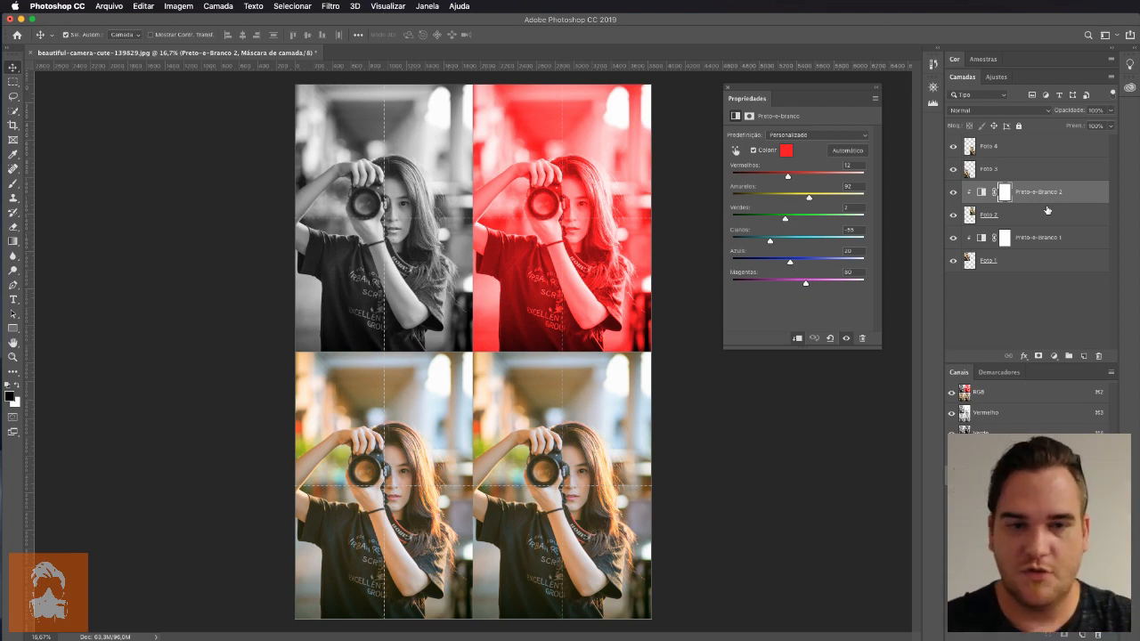
# Add a Black & White adjustment layer above "Foto 3" and clip it to that photo
pyautogui.click(1017, 169)
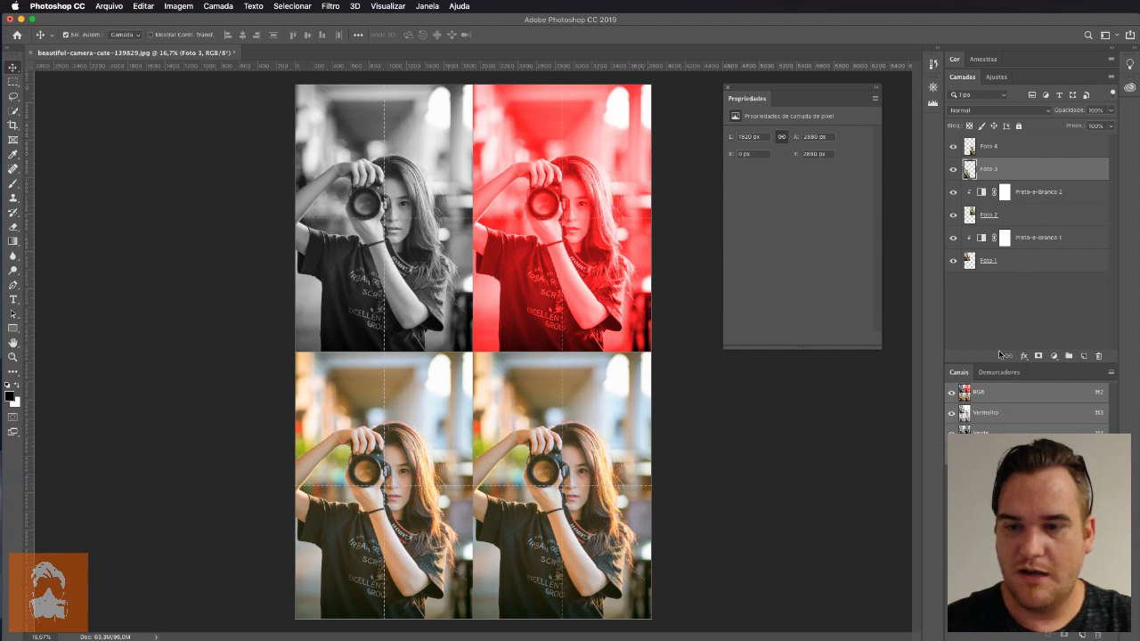
pyautogui.click(1054, 355)
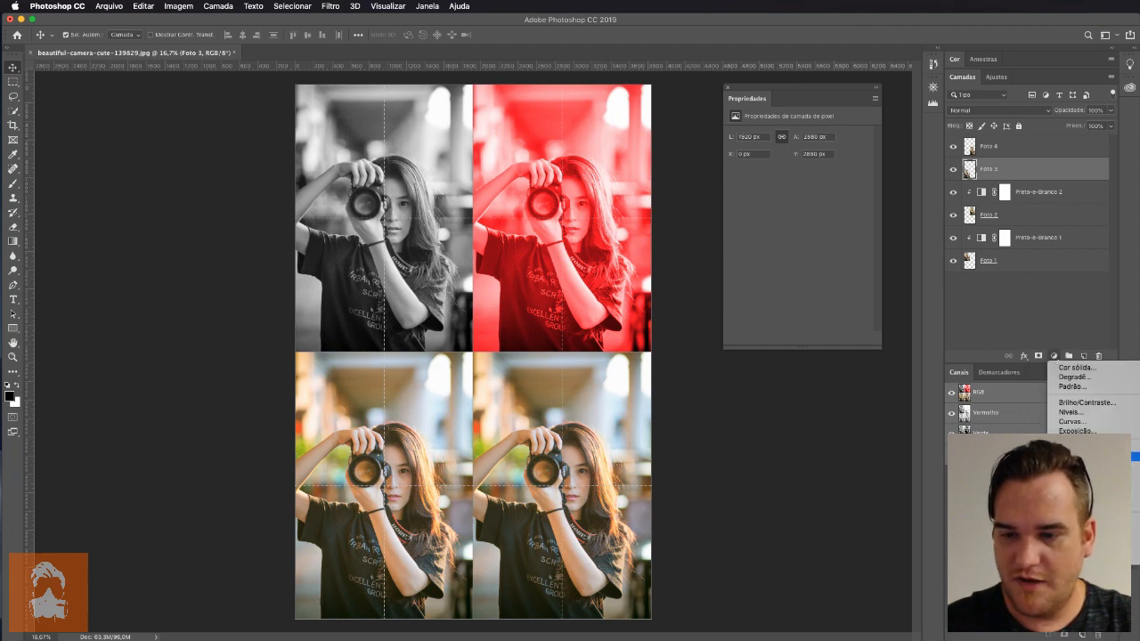
pyautogui.click(1078, 475)
pyautogui.keyDown('alt'); pyautogui.click(1022, 179); pyautogui.keyUp('alt')
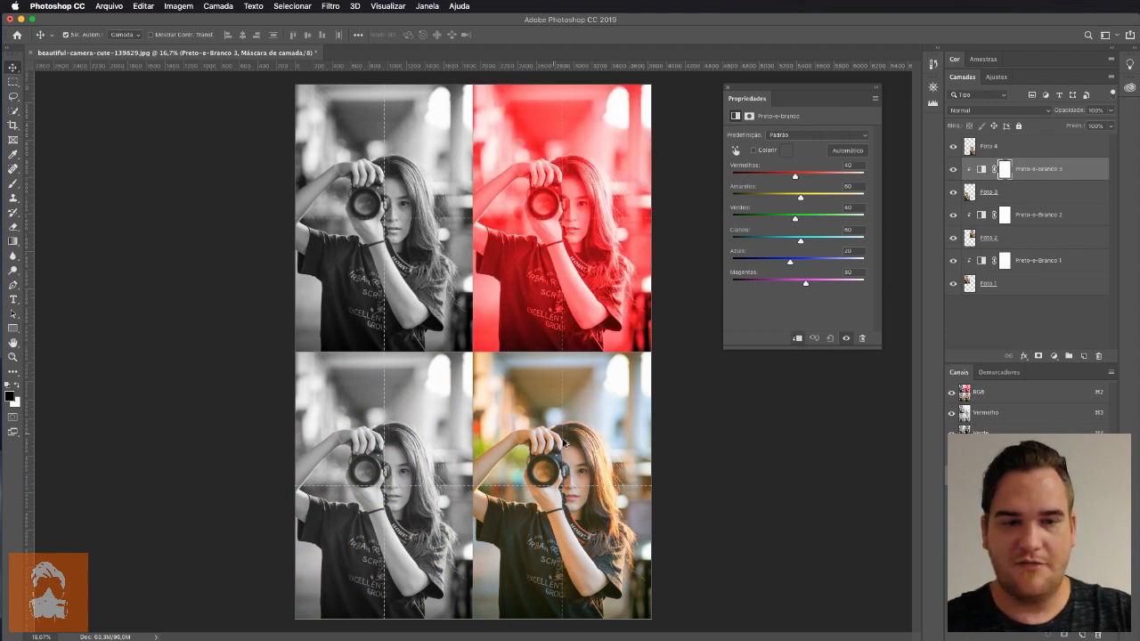
# Tint the "Foto 3" adjustment pure blue, set Reds to about -11 and Greens to about -21, and raise Cyans
pyautogui.click(753, 150)
pyautogui.click(787, 151)
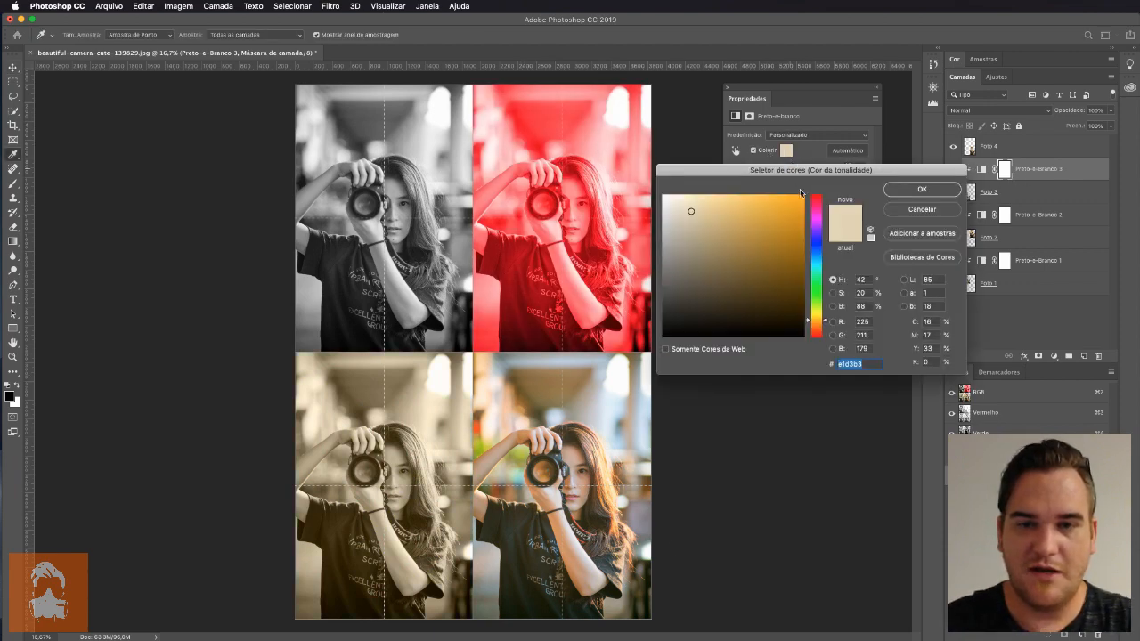
pyautogui.click(818, 244)
pyautogui.click(804, 197)
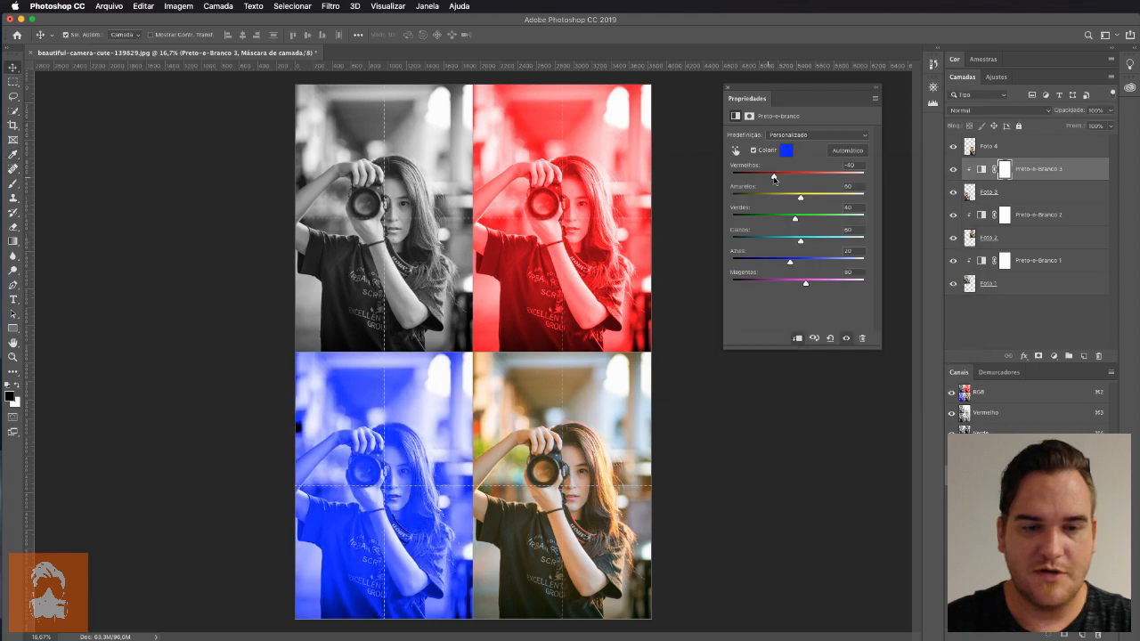
pyautogui.moveTo(773, 177); pyautogui.dragTo(780, 220)
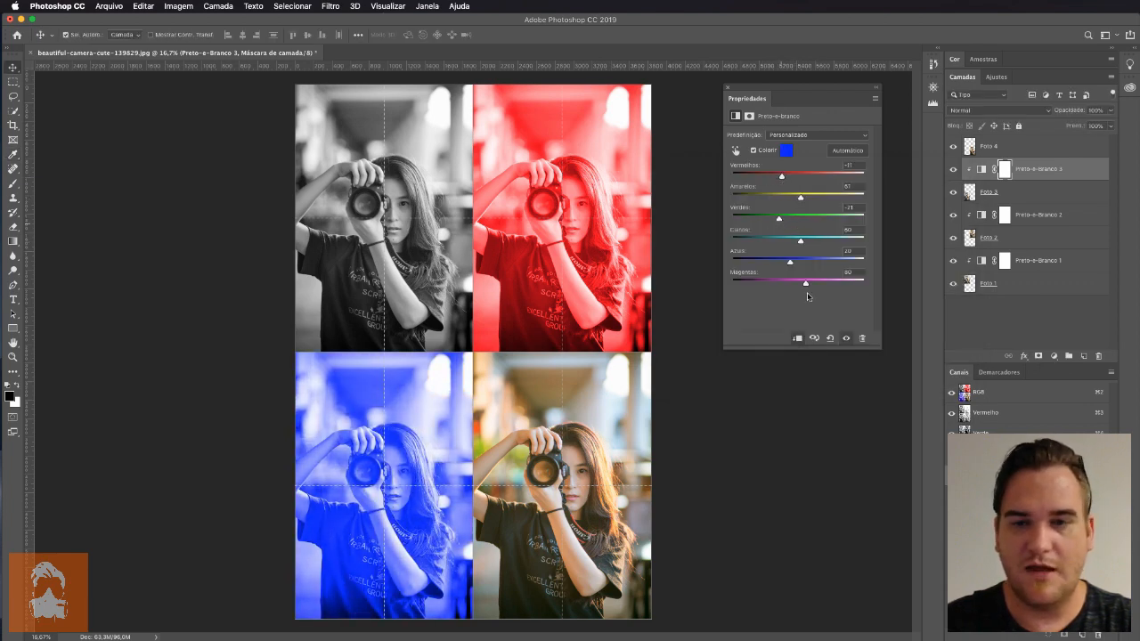
# Add a Black & White adjustment layer above "Foto 4" and clip it to that photo
pyautogui.click(1001, 152)
pyautogui.click(1054, 355)
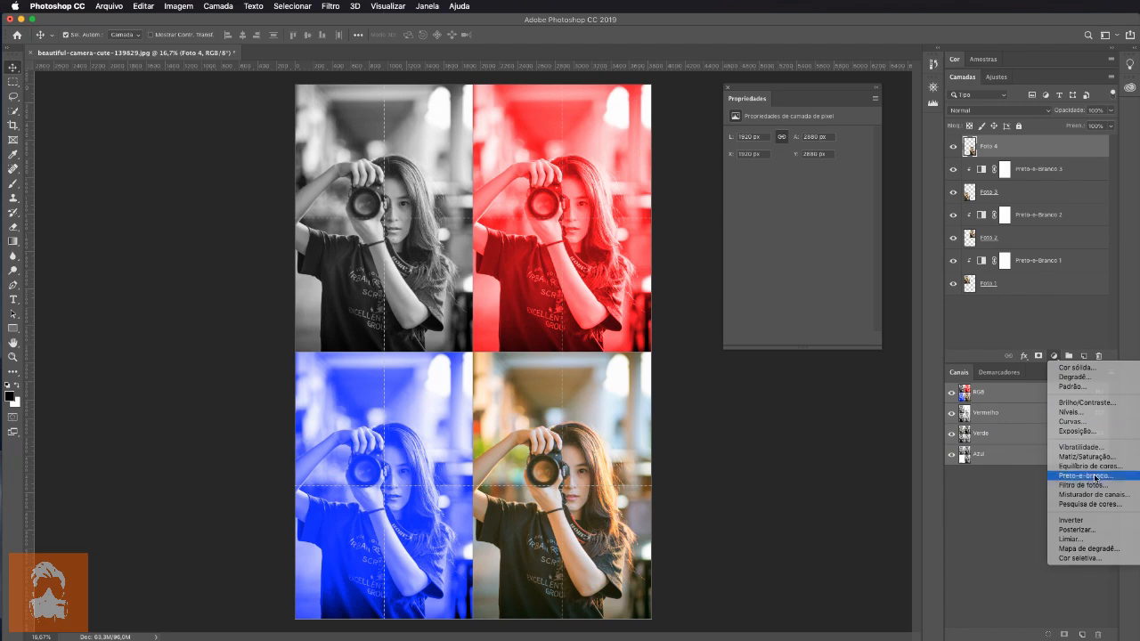
pyautogui.click(1096, 477)
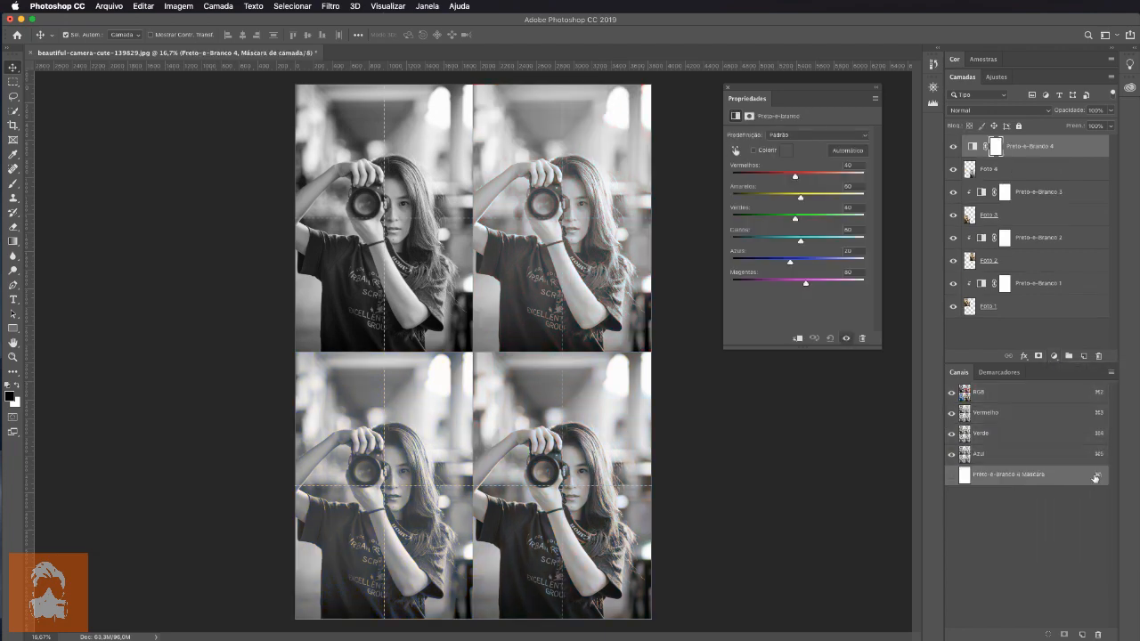
pyautogui.keyDown('alt'); pyautogui.click(1018, 157); pyautogui.keyUp('alt')
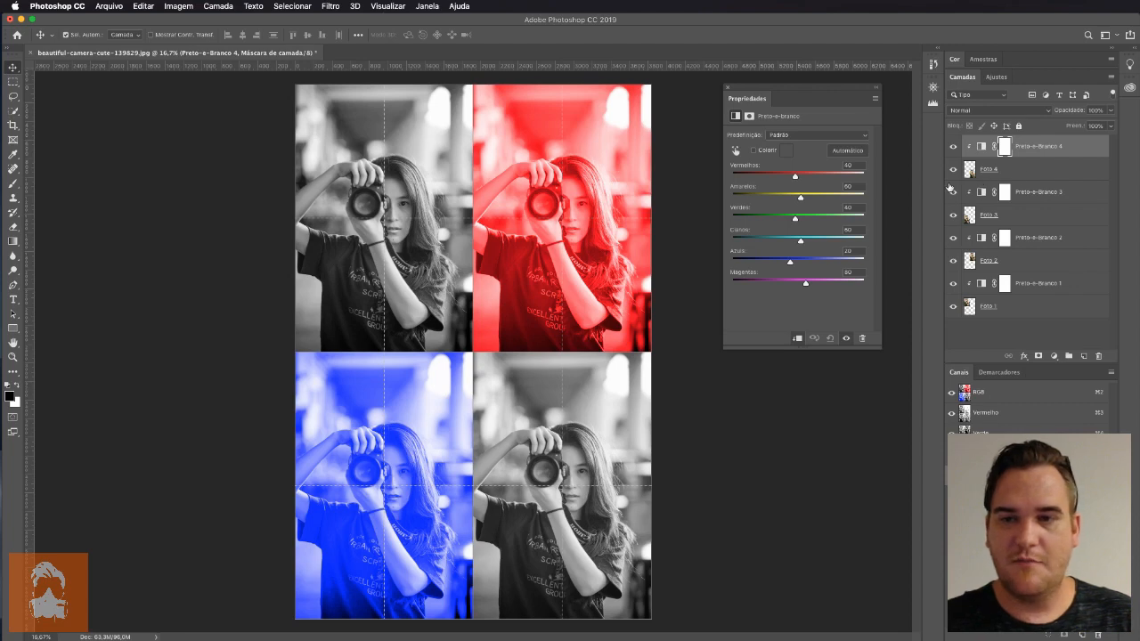
# Tint the "Foto 4" adjustment bright yellow and set Yellows -26, Greens -40, Cyans 39 and Blues -57
pyautogui.moveTo(800, 196); pyautogui.dragTo(777, 192)
pyautogui.click(771, 153)
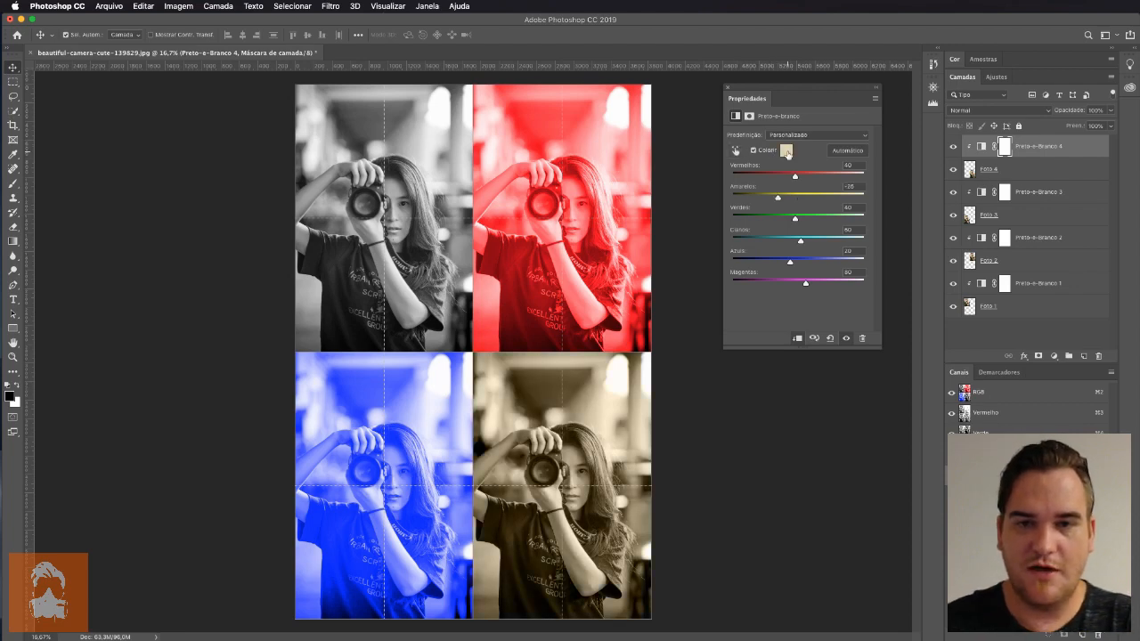
pyautogui.click(787, 151)
pyautogui.click(802, 197)
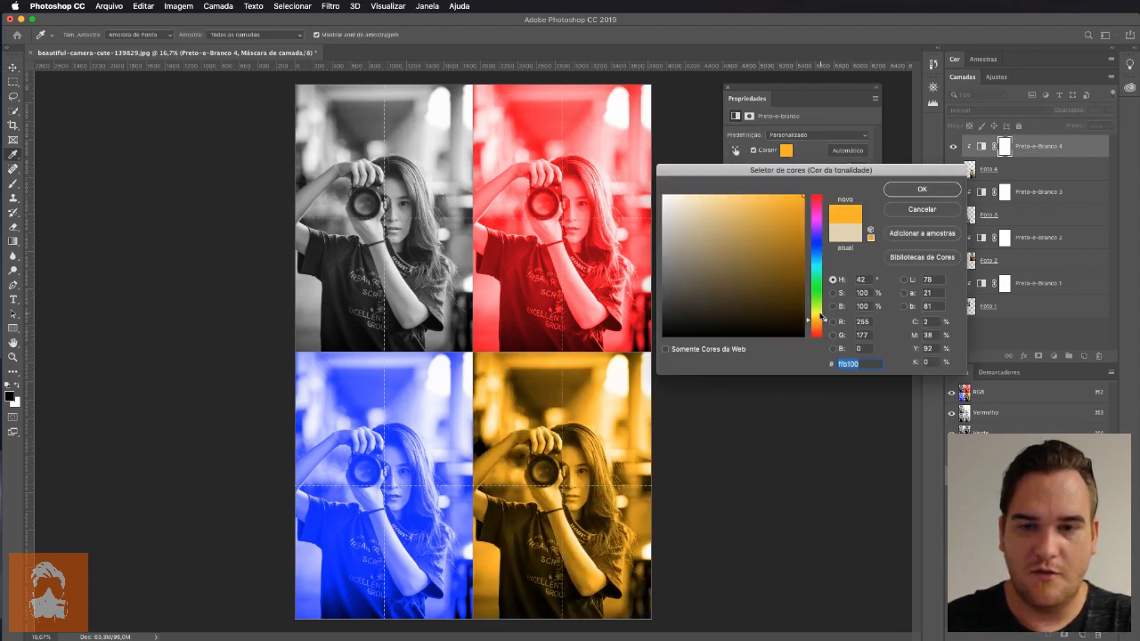
pyautogui.moveTo(821, 317); pyautogui.dragTo(821, 313)
pyautogui.press('Return')
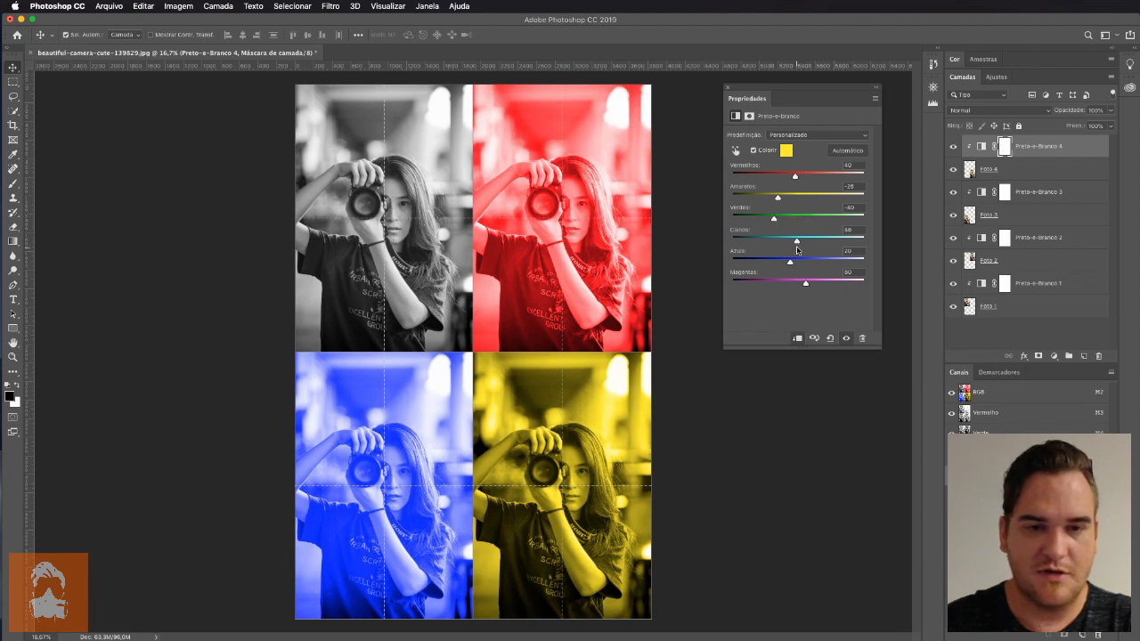
pyautogui.moveTo(789, 261); pyautogui.dragTo(770, 265)
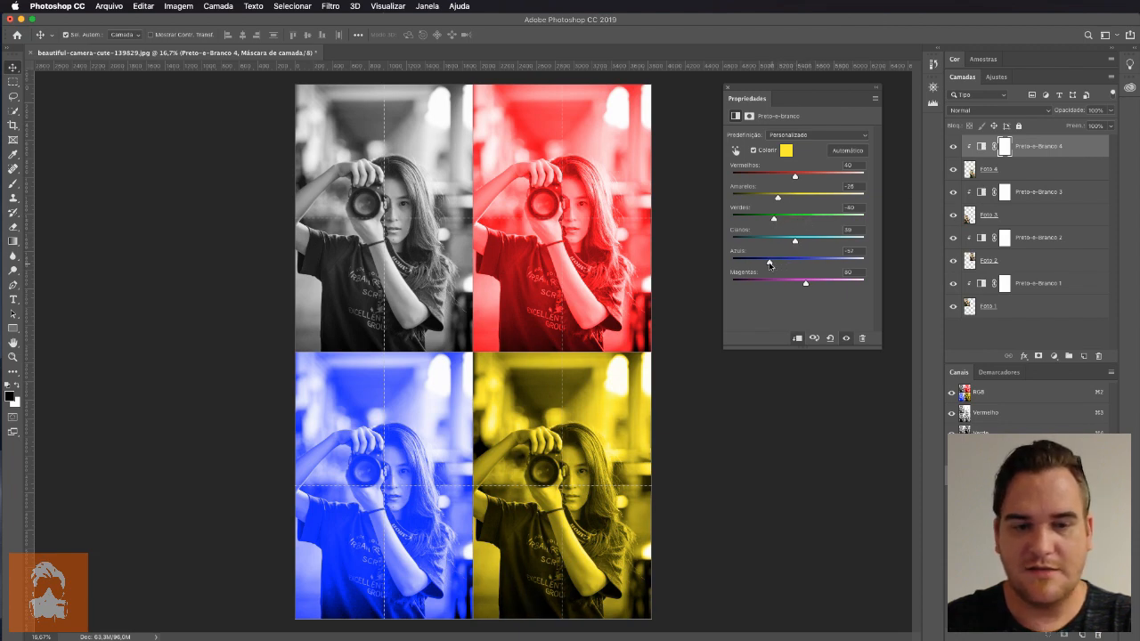
# Add a Brightness/Contrast adjustment directly above "Foto 1", clipped to it beneath its Black & White adjustment
pyautogui.click(1028, 335)
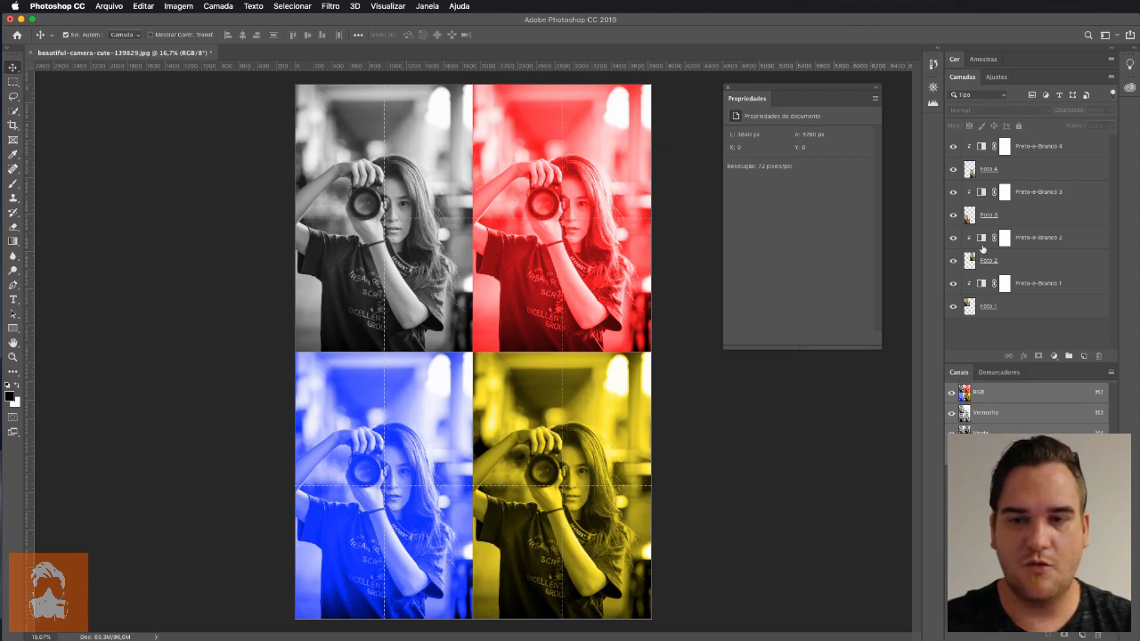
pyautogui.click(1021, 308)
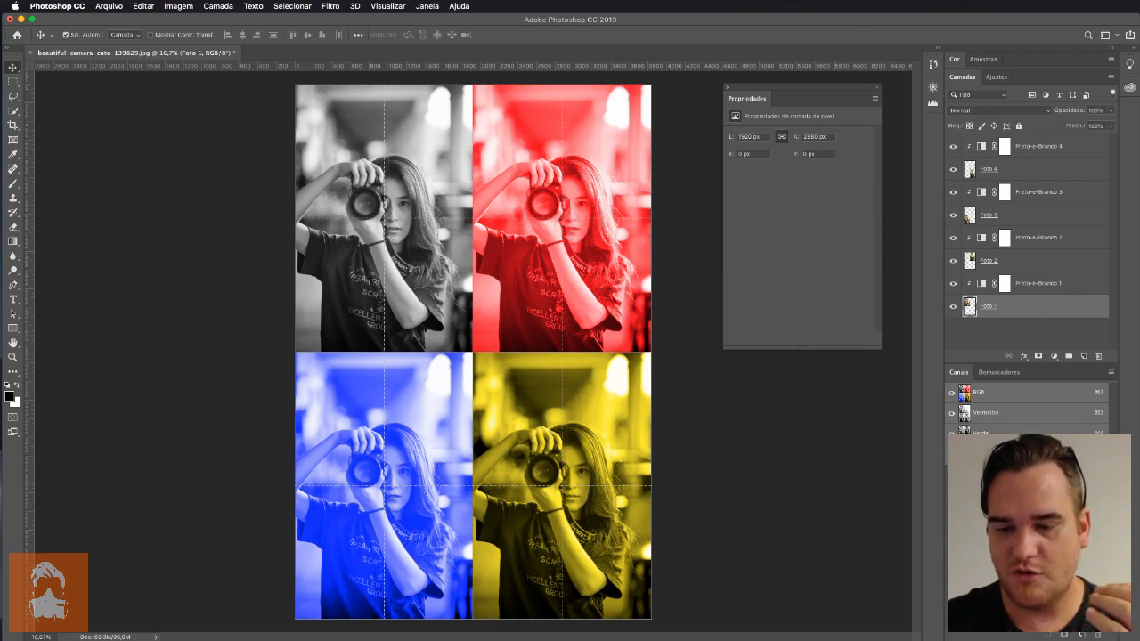
pyautogui.click(1025, 312)
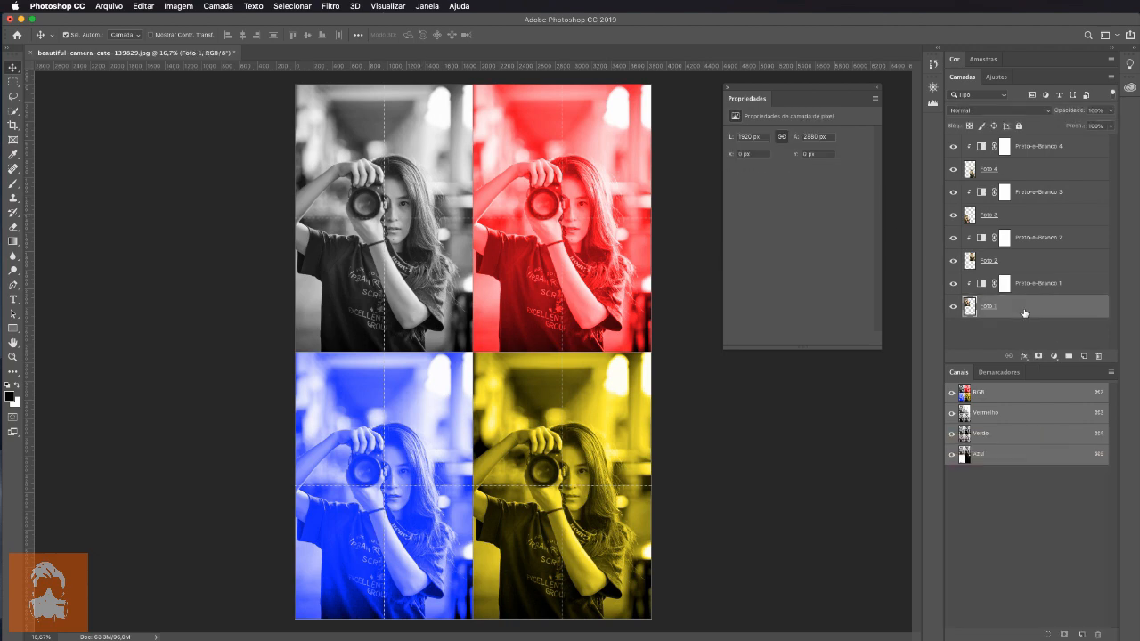
pyautogui.click(1055, 355)
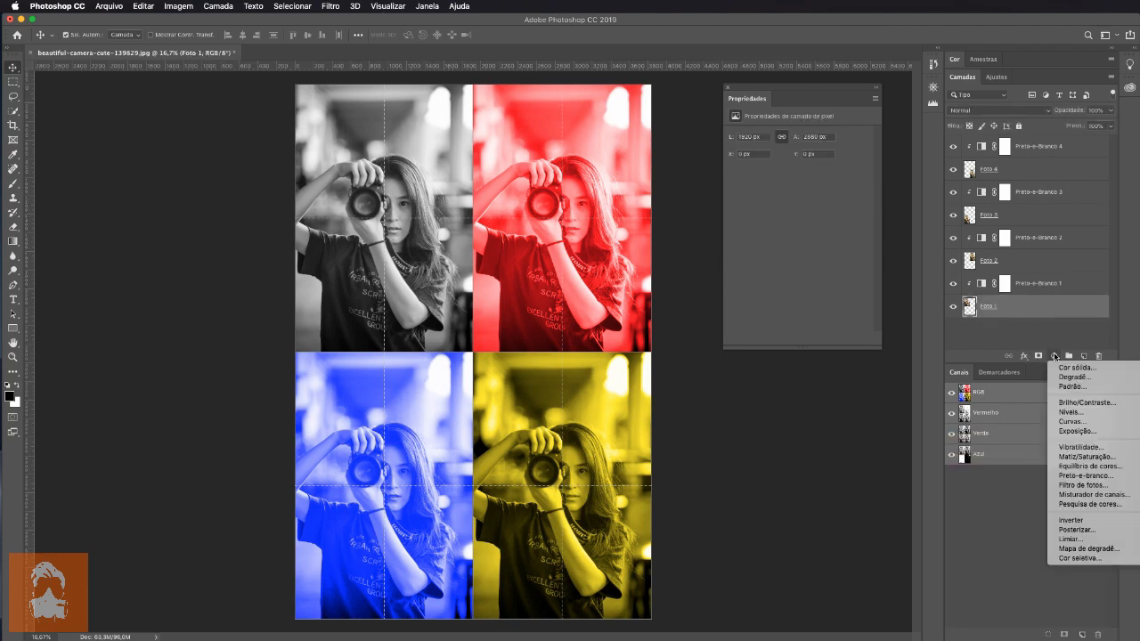
pyautogui.click(1072, 404)
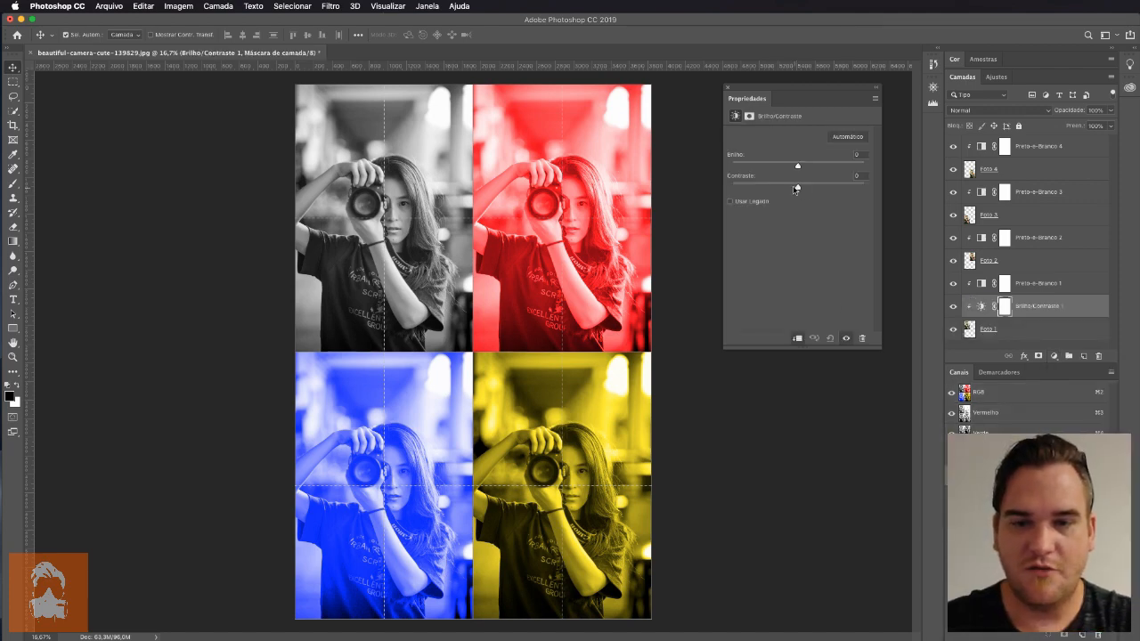
# Set the Brightness/Contrast adjustment on "Foto 1" to Brightness -24 and Contrast 82
pyautogui.moveTo(797, 166); pyautogui.dragTo(852, 187)
pyautogui.click(1013, 330)
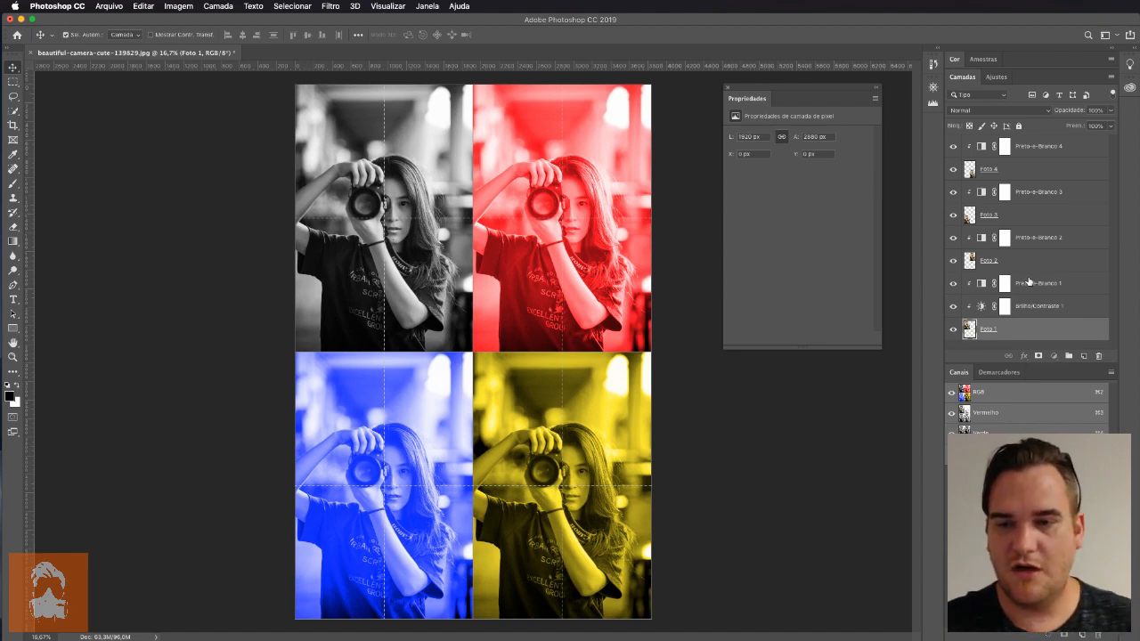
pyautogui.click(1027, 282)
pyautogui.click(1021, 308)
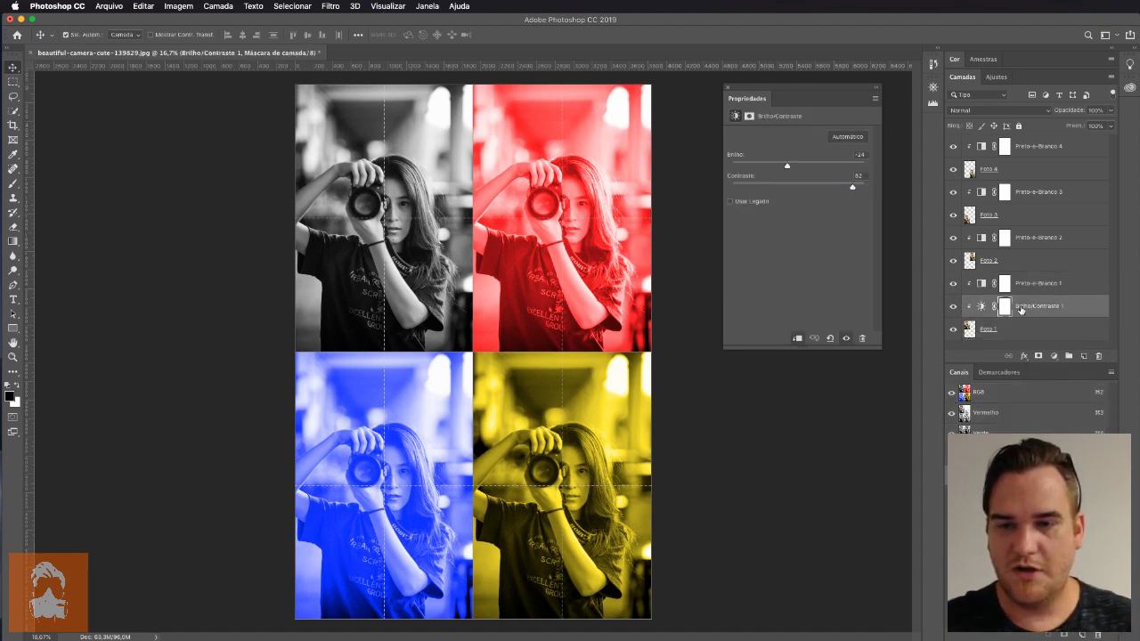
pyautogui.click(1008, 332)
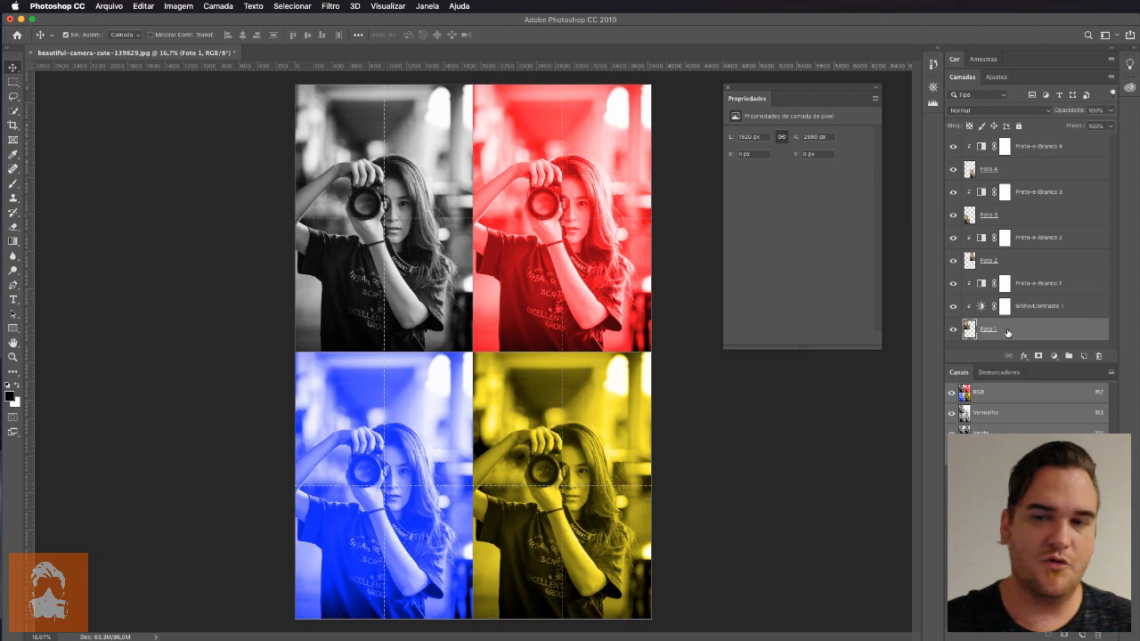
pyautogui.click(1021, 277)
pyautogui.click(1026, 305)
pyautogui.click(1021, 327)
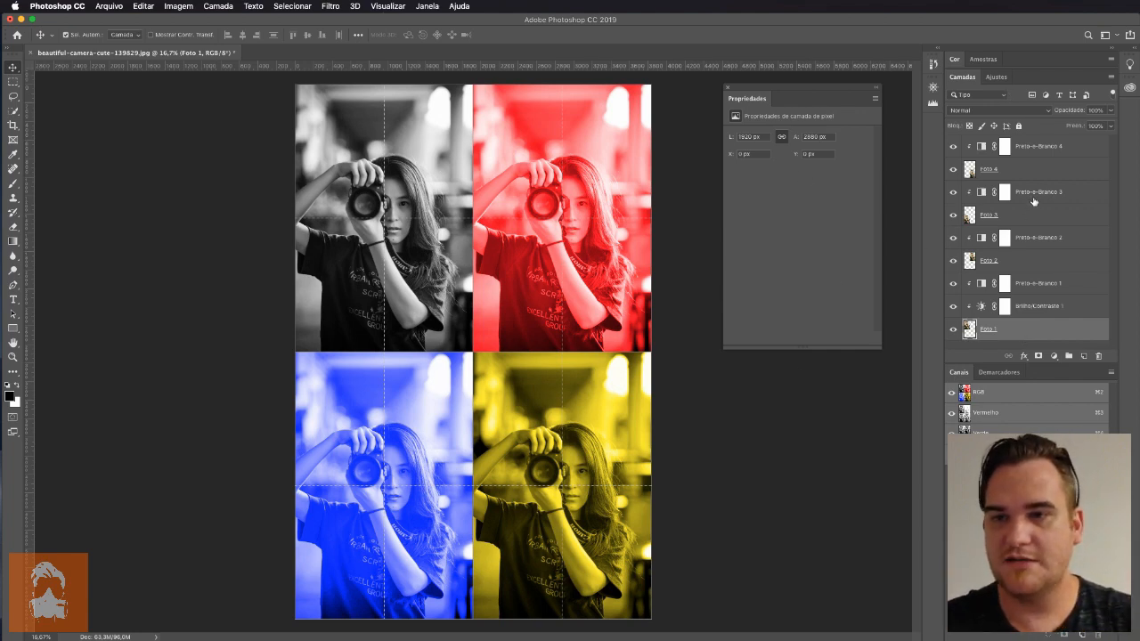
pyautogui.click(1037, 282)
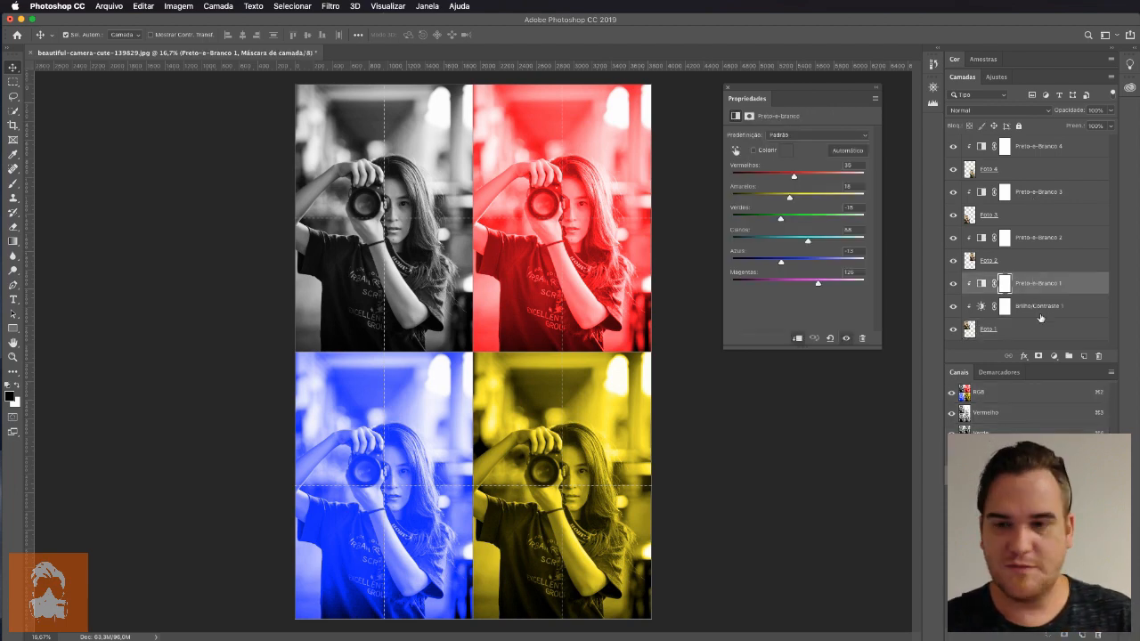
pyautogui.keyDown('shift'); pyautogui.click(1023, 331); pyautogui.keyUp('shift')
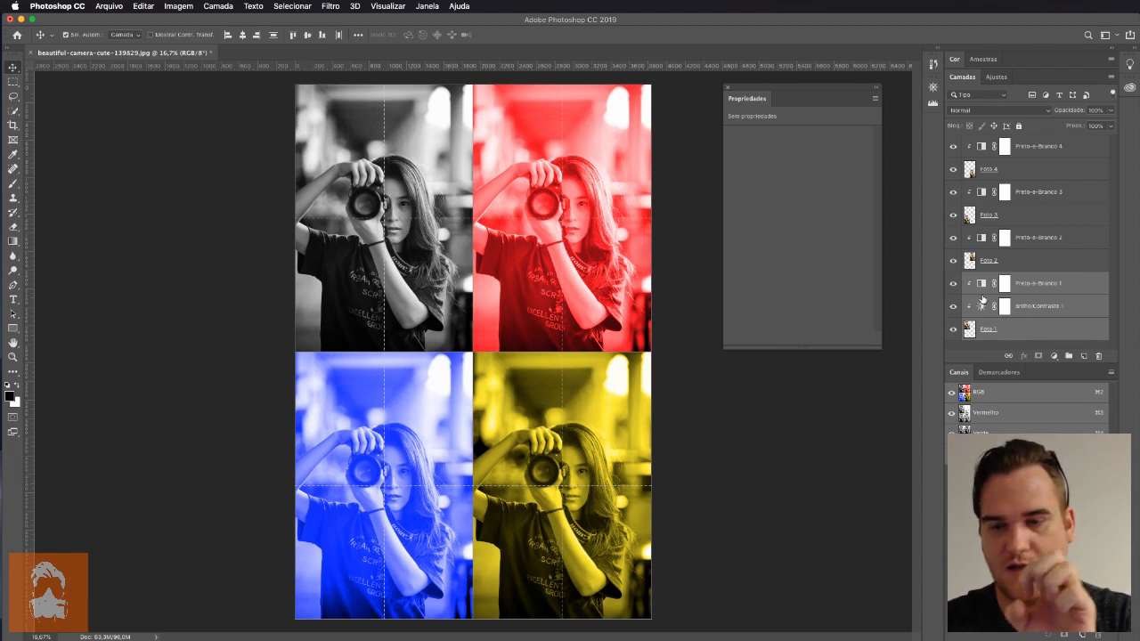
pyautogui.click(1045, 286)
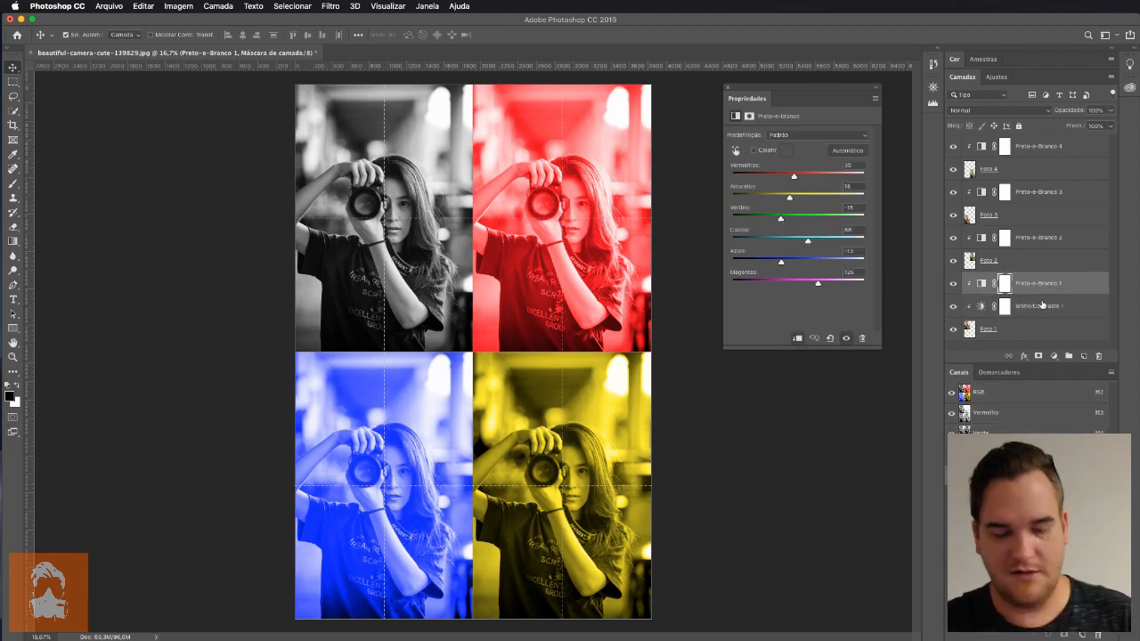
pyautogui.keyDown('shift'); pyautogui.click(1032, 329); pyautogui.keyUp('shift')
# Group "Foto 1" with its Black & White and Brightness/Contrast adjustments and name the group "Grupo Foto 1"
pyautogui.click(1052, 286)
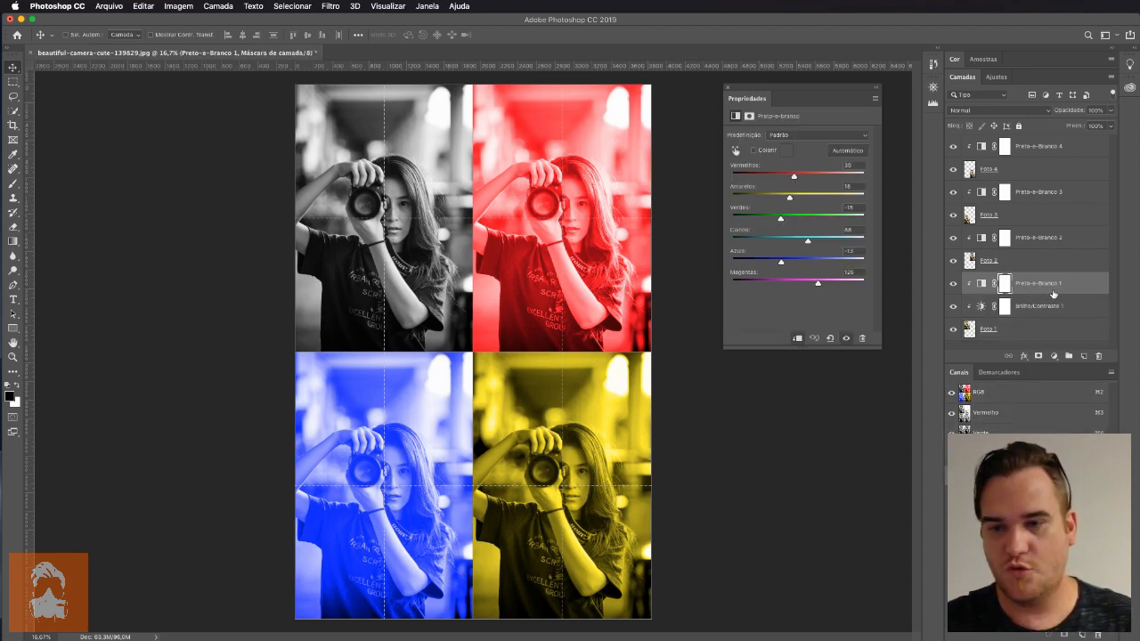
pyautogui.keyDown('shift'); pyautogui.click(1044, 308); pyautogui.keyUp('shift')
pyautogui.keyDown('shift'); pyautogui.click(1034, 327); pyautogui.keyUp('shift')
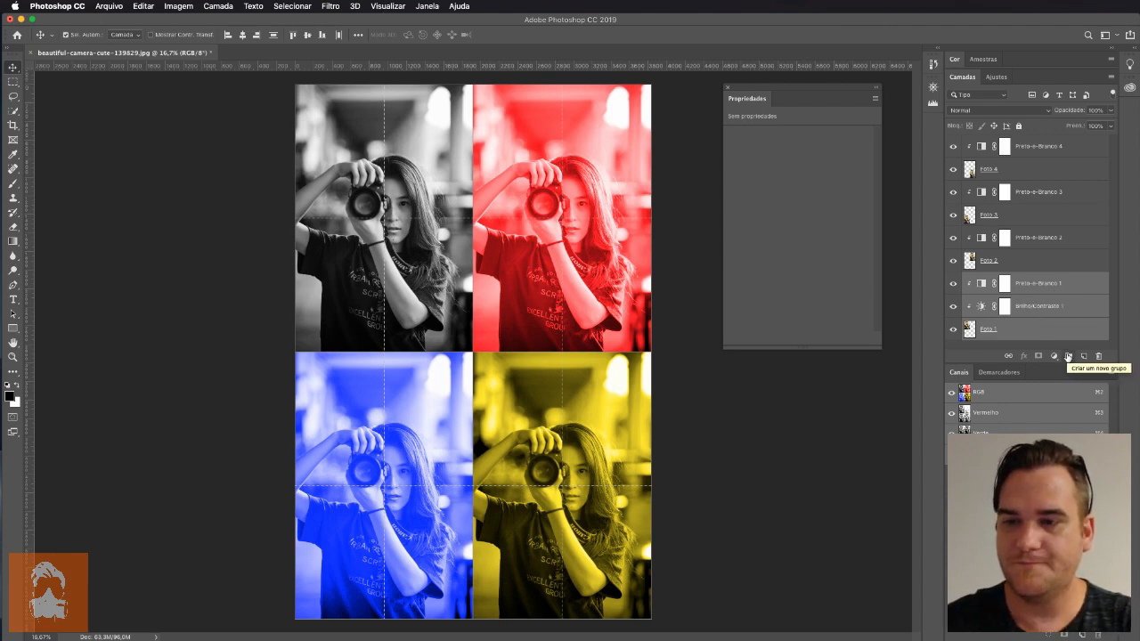
pyautogui.click(1068, 357)
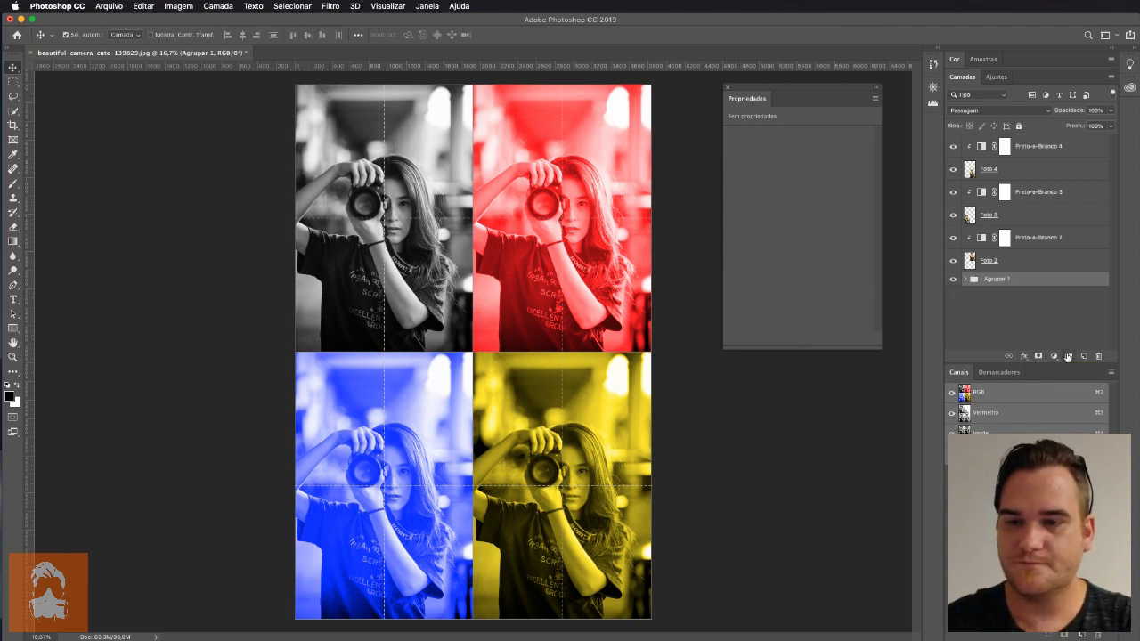
pyautogui.doubleClick(998, 279)
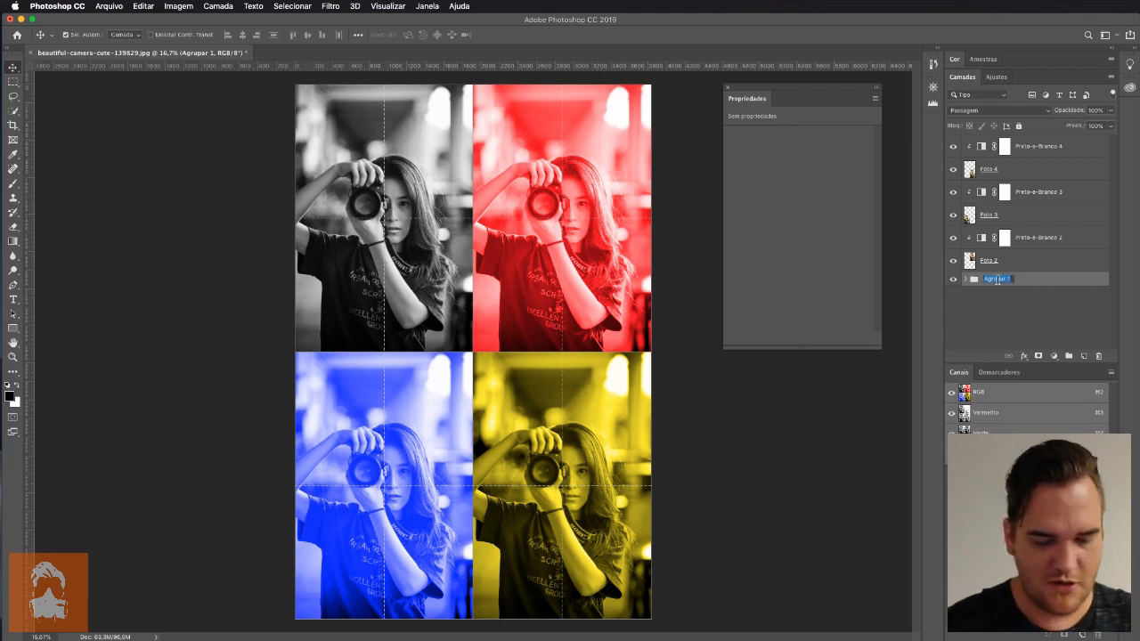
pyautogui.write('Foto 1')
pyautogui.press('Home')
pyautogui.write('Grupo')
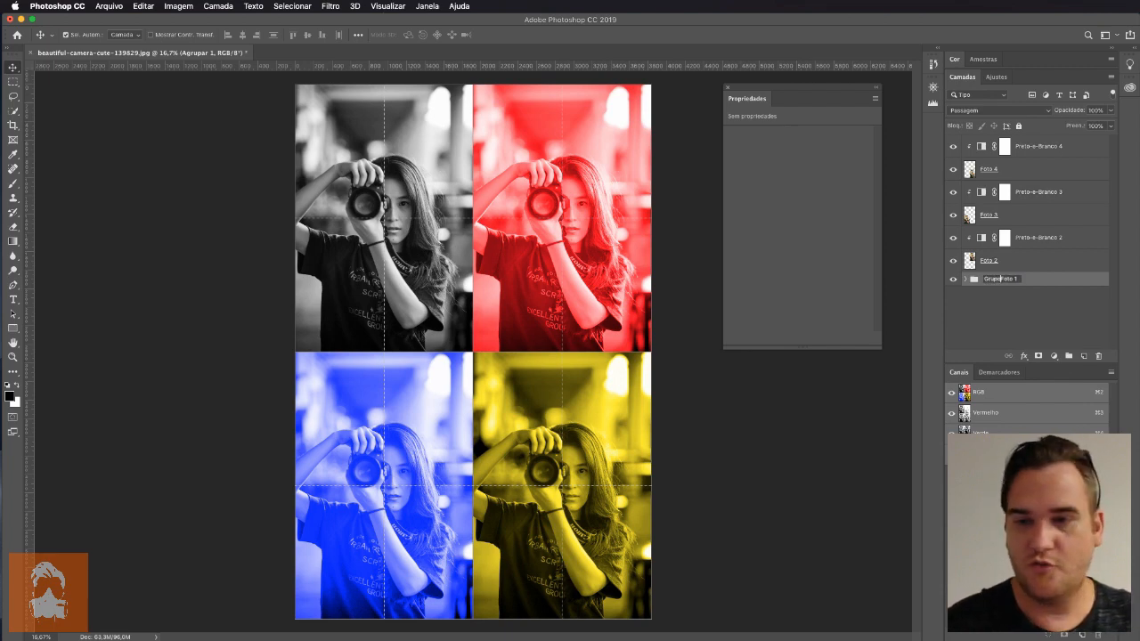
pyautogui.press('Return')
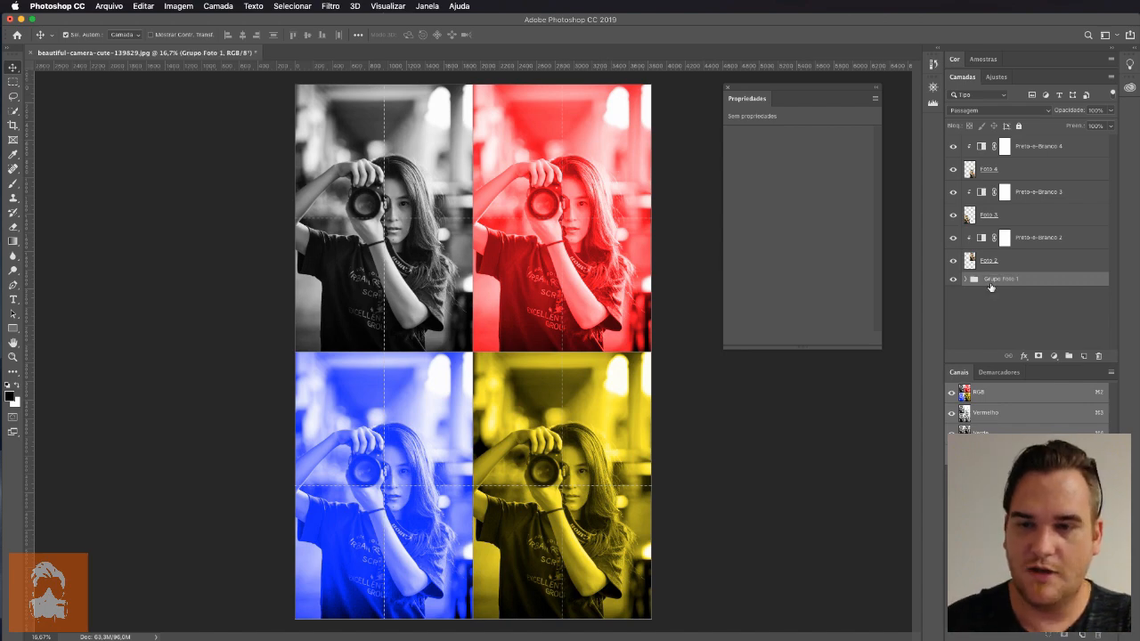
# Group "Foto 2" with its Black & White adjustment and name the group "Grupo Foto 2"
pyautogui.click(1038, 239)
pyautogui.keyDown('shift'); pyautogui.click(1036, 257); pyautogui.keyUp('shift')
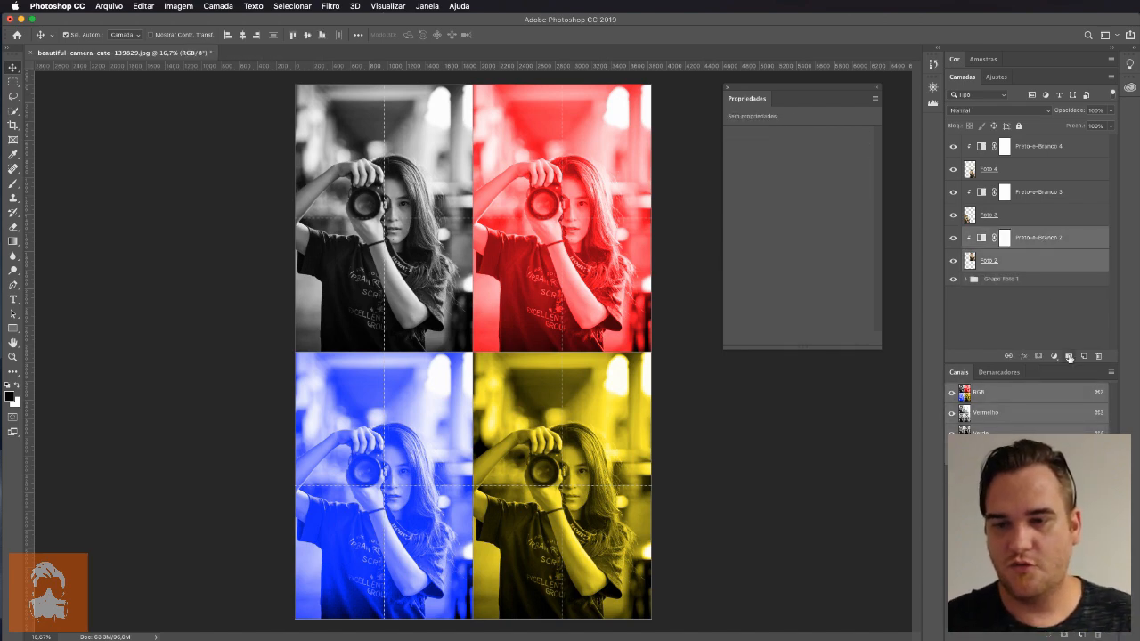
pyautogui.press('super+g')
pyautogui.doubleClick(998, 234)
pyautogui.write('Grupo')
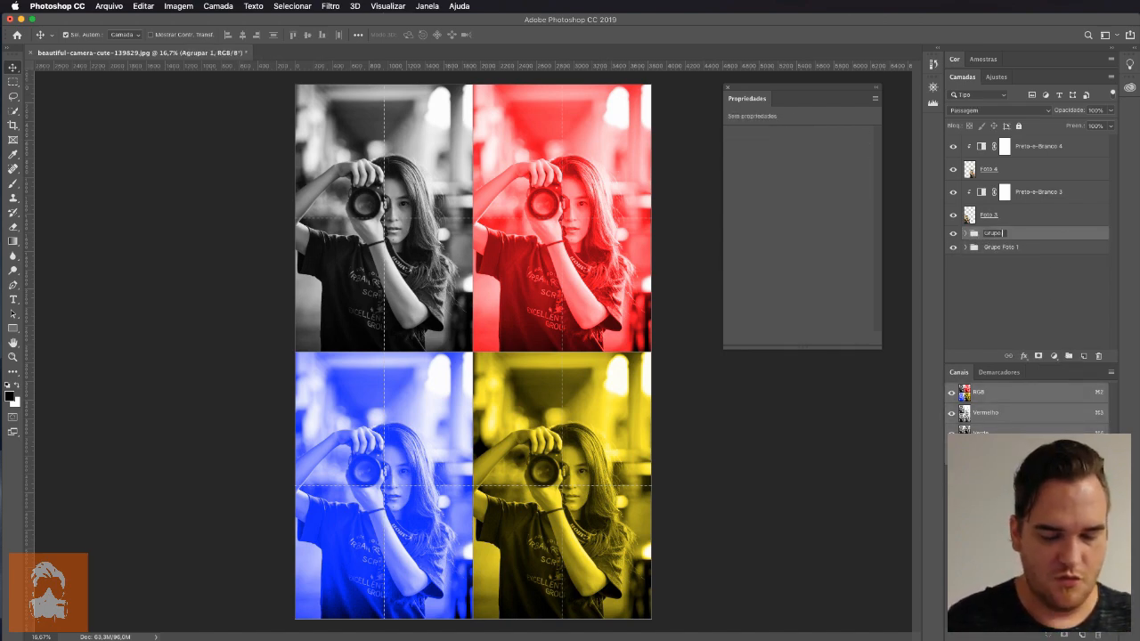
pyautogui.write(' Foto ')
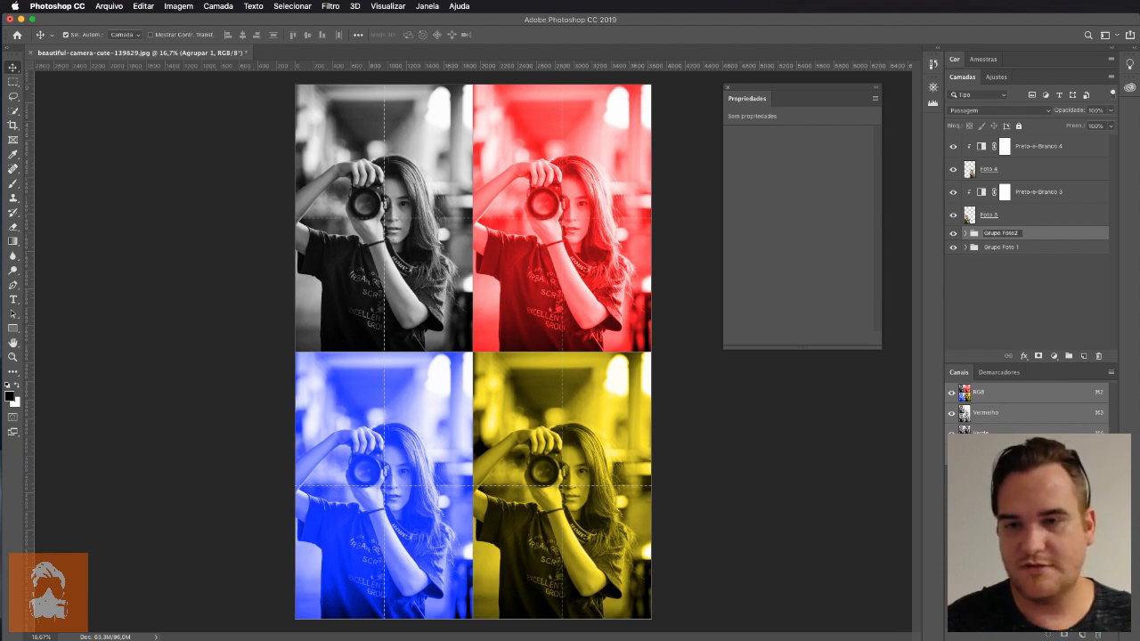
pyautogui.write('2')
# Group "Foto 3" with its Black & White adjustment and name the group "Grupo Foto 3"
pyautogui.click(1033, 192)
pyautogui.keyDown('shift'); pyautogui.click(1027, 217); pyautogui.keyUp('shift')
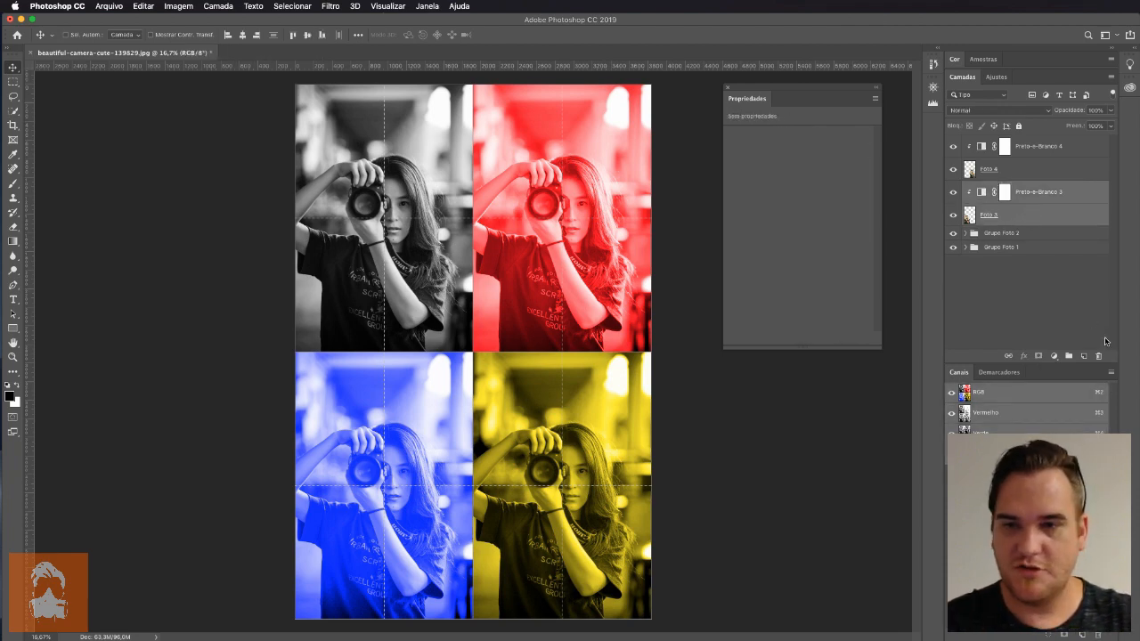
pyautogui.press('super+g')
pyautogui.doubleClick(997, 189)
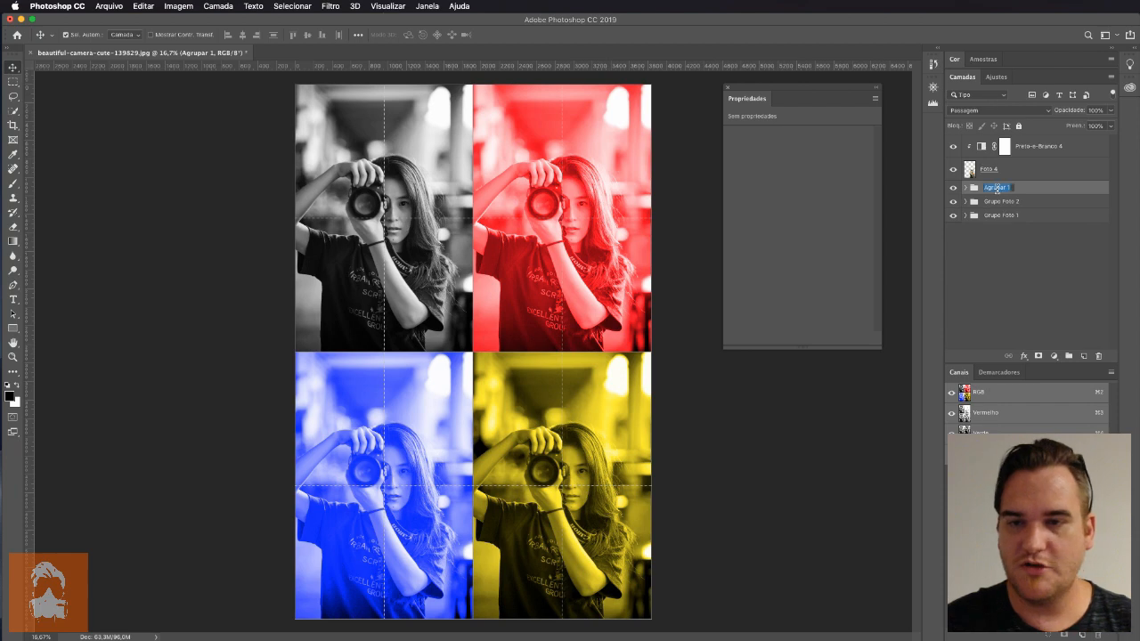
pyautogui.write('Grupo Foto 3')
pyautogui.press('Return')
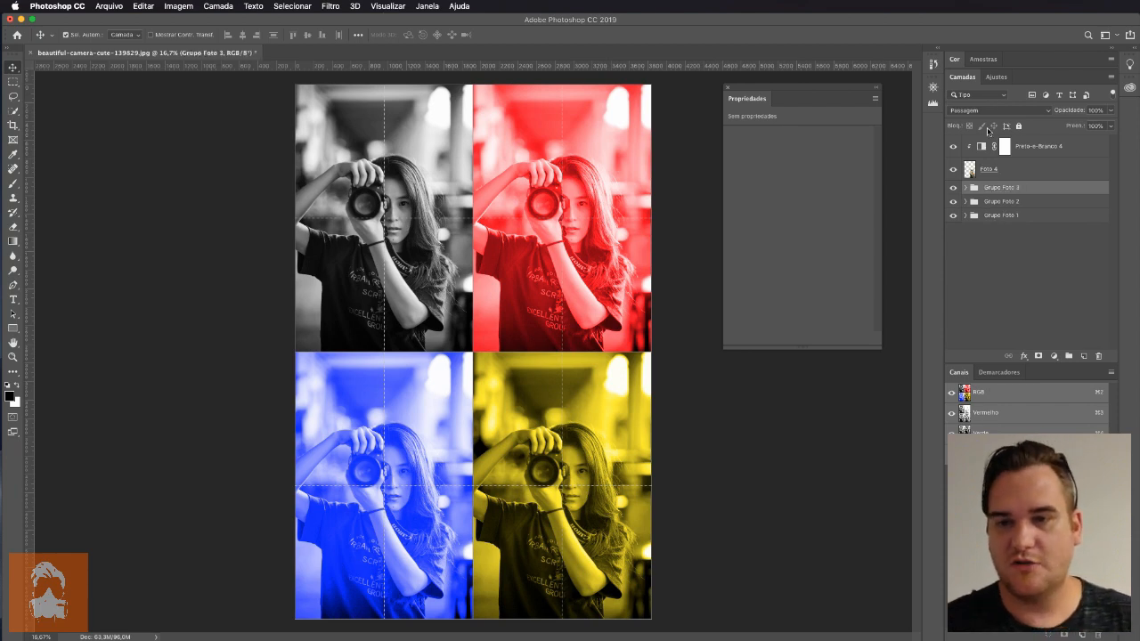
# Group "Foto 4" with its Black & White adjustment and name the group "Grupo Foto 4"
pyautogui.click(1026, 147)
pyautogui.keyDown('shift'); pyautogui.click(1023, 169); pyautogui.keyUp('shift')
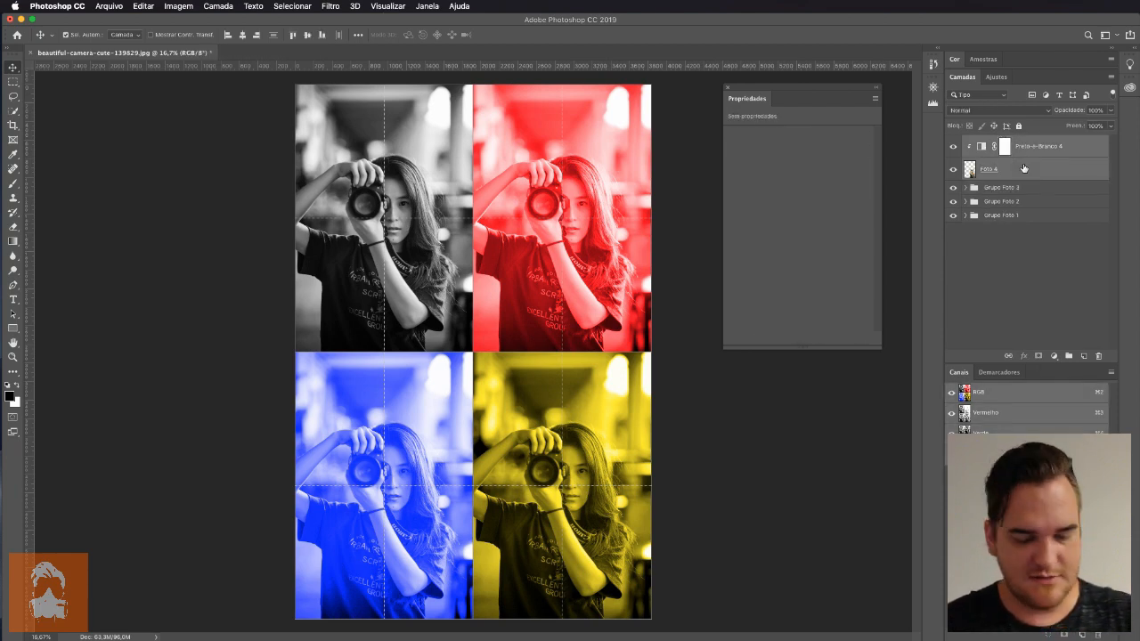
pyautogui.press('super+g')
pyautogui.doubleClick(997, 142)
pyautogui.write('Grupo Foto 4')
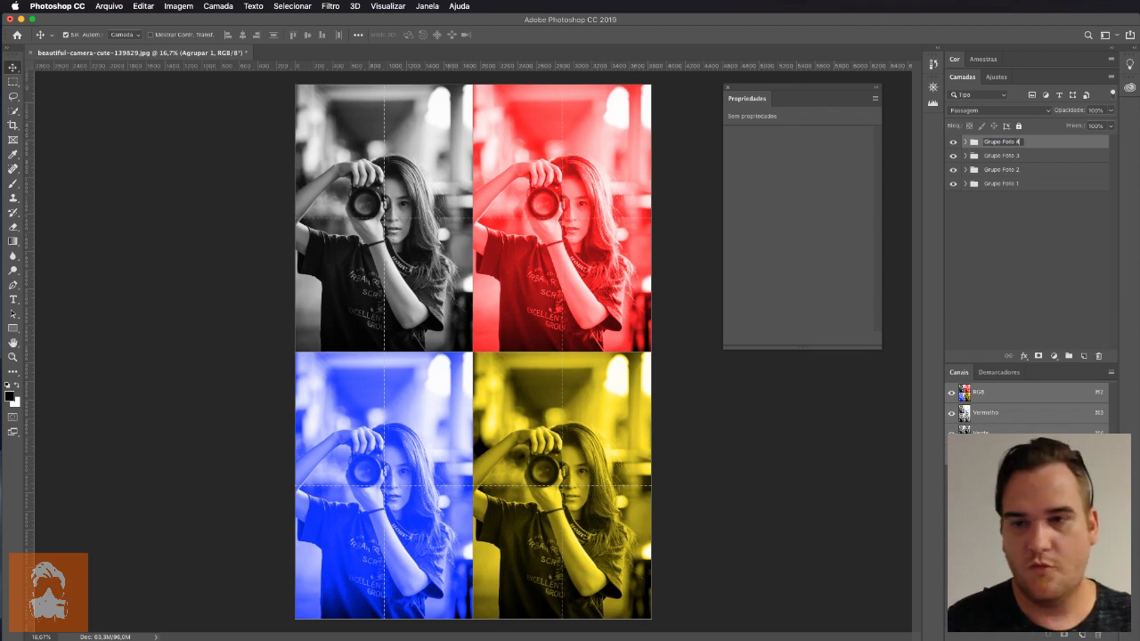
pyautogui.press('Return')
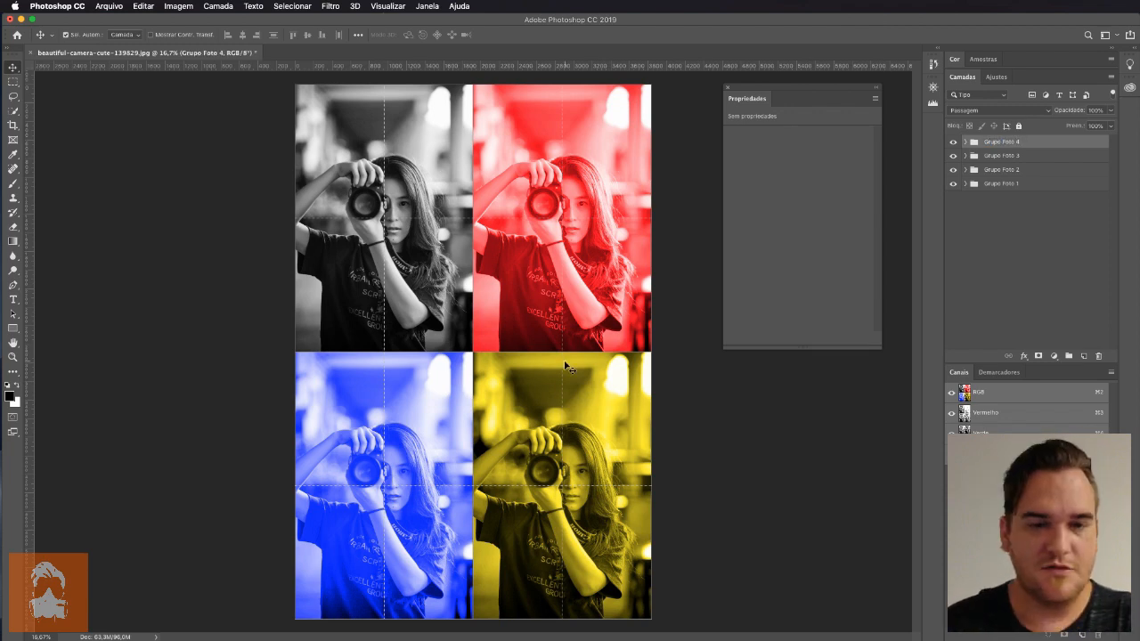
# Add a Brightness/Contrast adjustment directly above "Foto 3" inside "Grupo Foto 3", beneath its Black & White adjustment
pyautogui.click(965, 156)
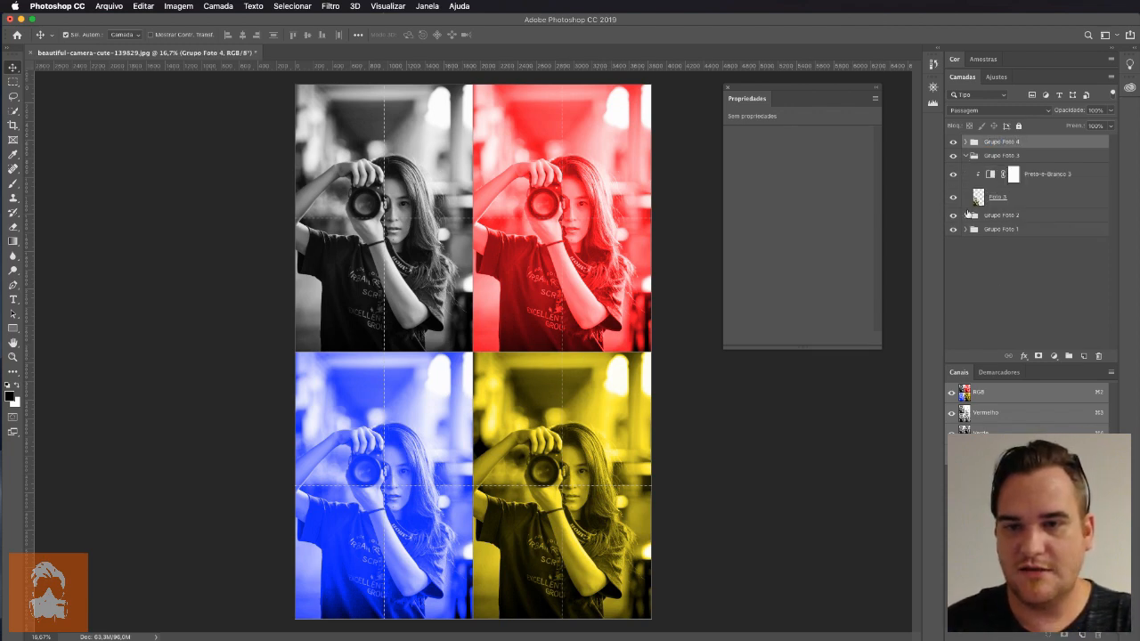
pyautogui.click(1046, 174)
pyautogui.click(1038, 196)
pyautogui.click(1054, 356)
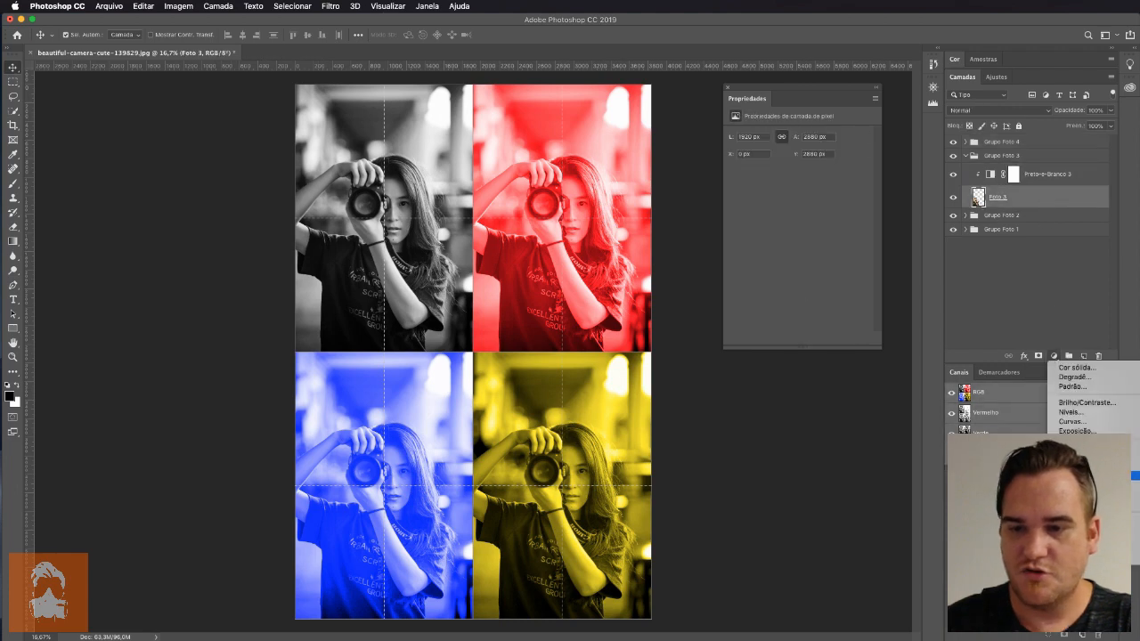
pyautogui.click(1087, 402)
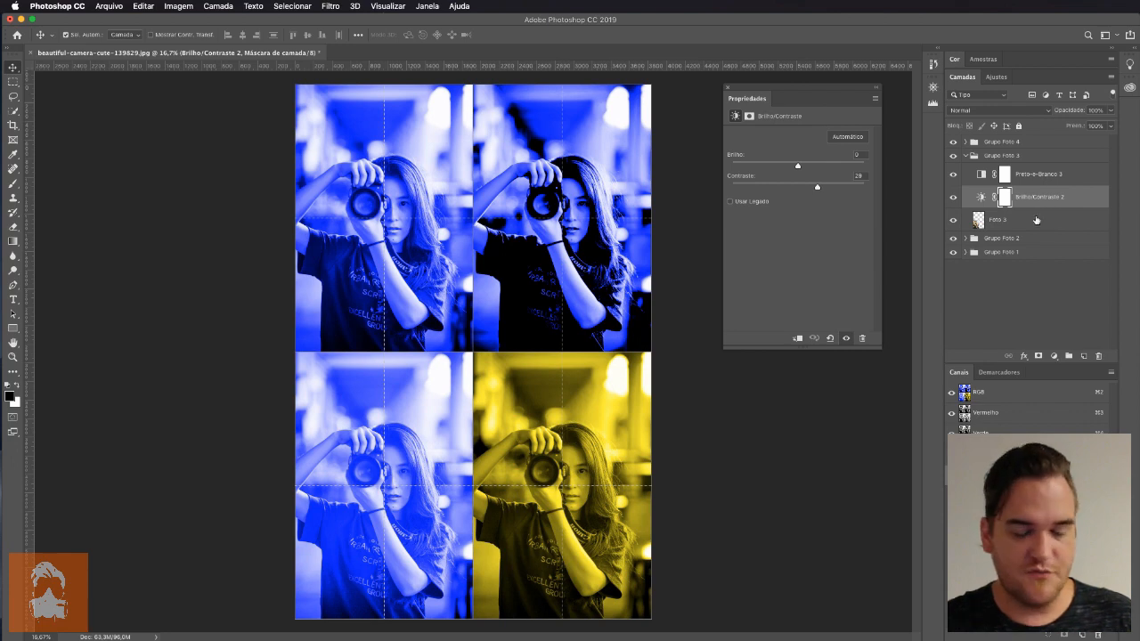
# Clip both adjustments in "Grupo Foto 3" to "Foto 3" and set Brightness to about -48 and Contrast to about 28
pyautogui.moveTo(799, 166)
pyautogui.mouseDown()
pyautogui.moveTo(812, 168)
pyautogui.moveTo(785, 165)
pyautogui.moveTo(796, 167)
pyautogui.mouseUp()
pyautogui.keyDown('alt'); pyautogui.click(1033, 201); pyautogui.keyUp('alt')
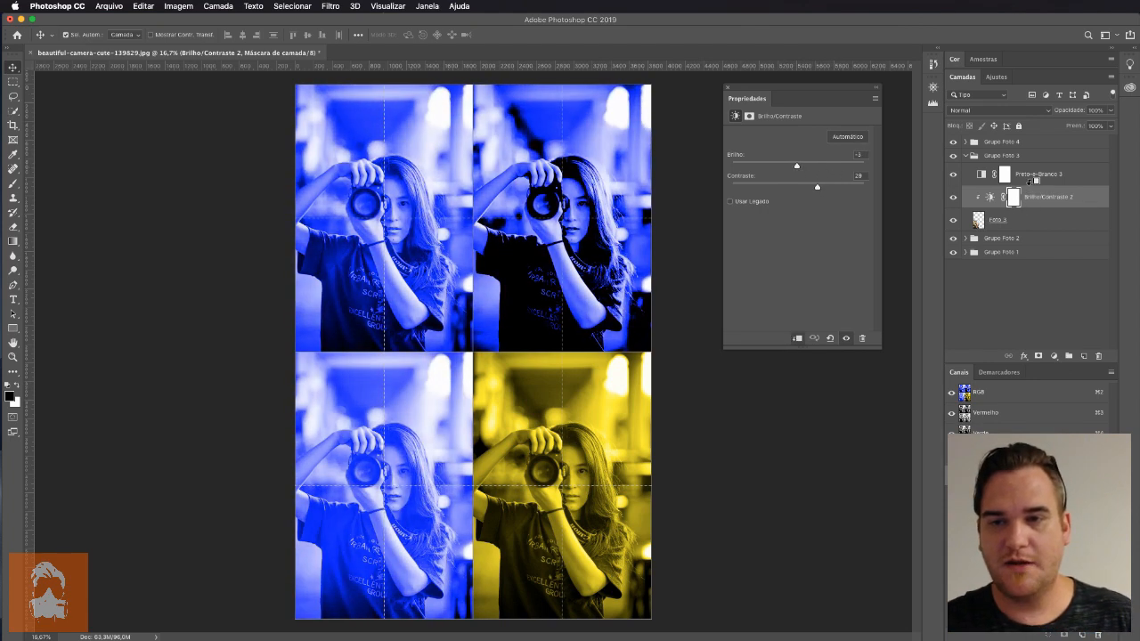
pyautogui.keyDown('alt'); pyautogui.click(1034, 184); pyautogui.keyUp('alt')
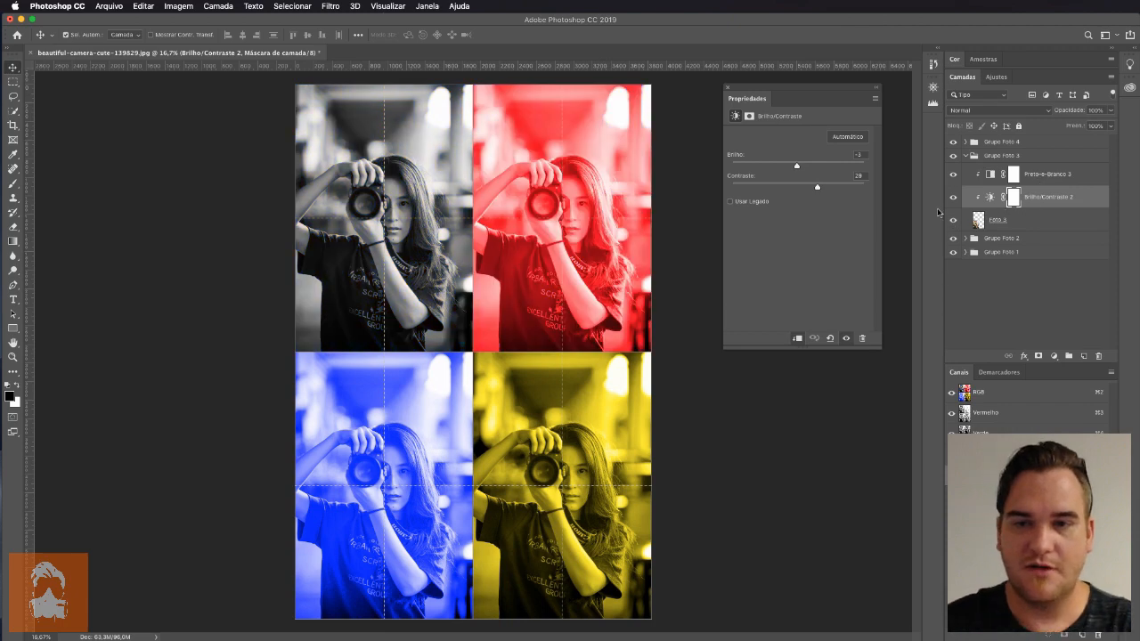
pyautogui.moveTo(799, 167); pyautogui.dragTo(778, 176)
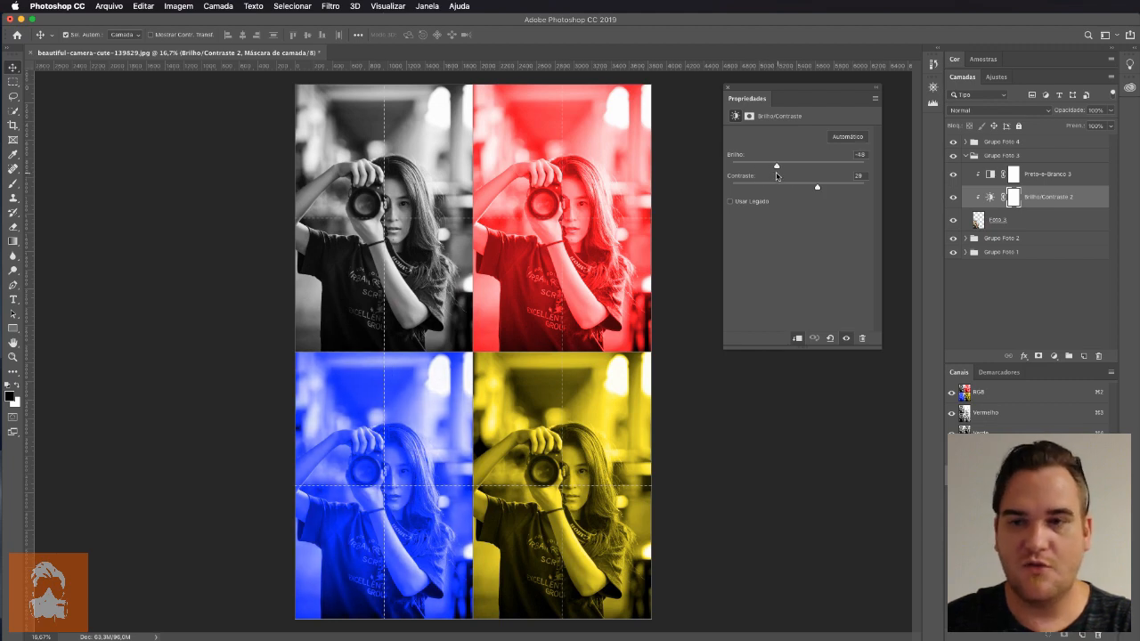
pyautogui.click(966, 156)
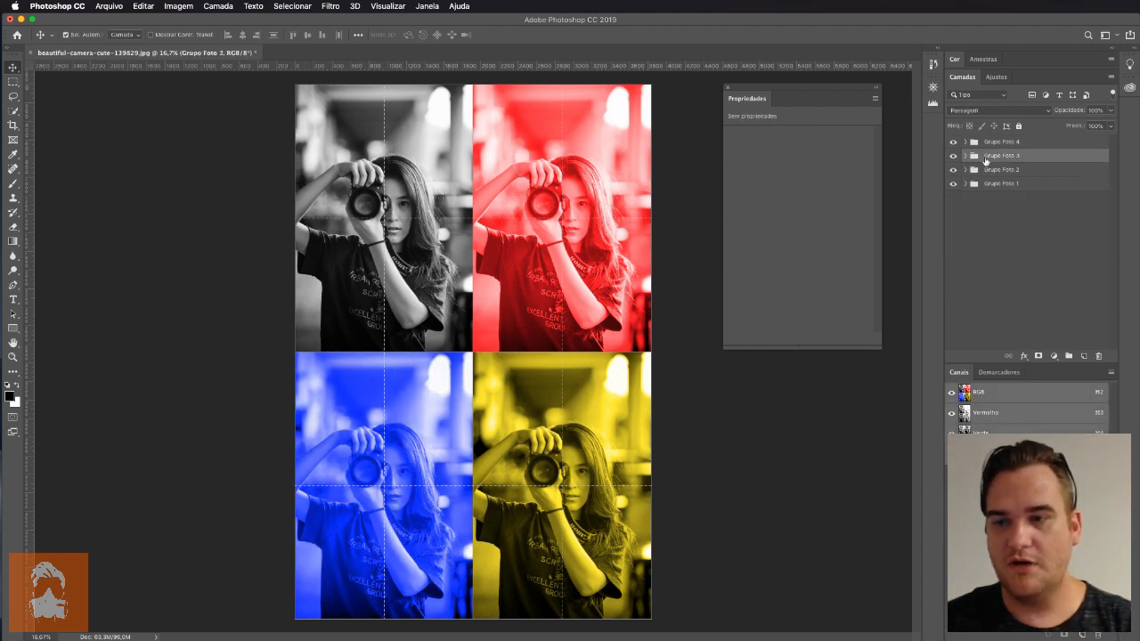
pyautogui.click(966, 143)
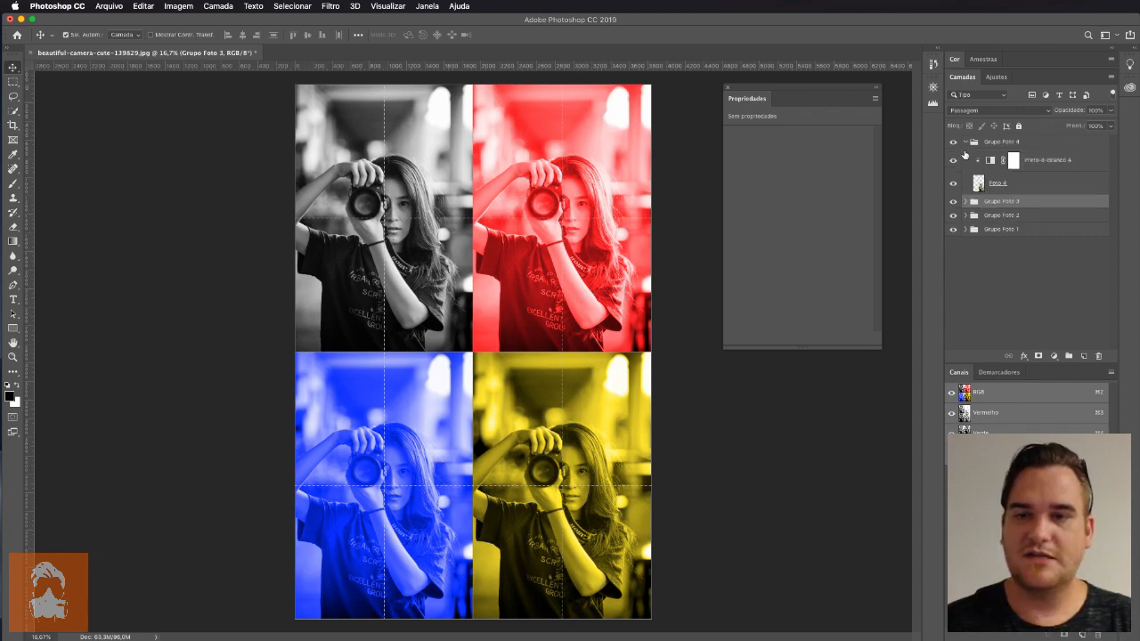
pyautogui.click(964, 143)
pyautogui.click(966, 143)
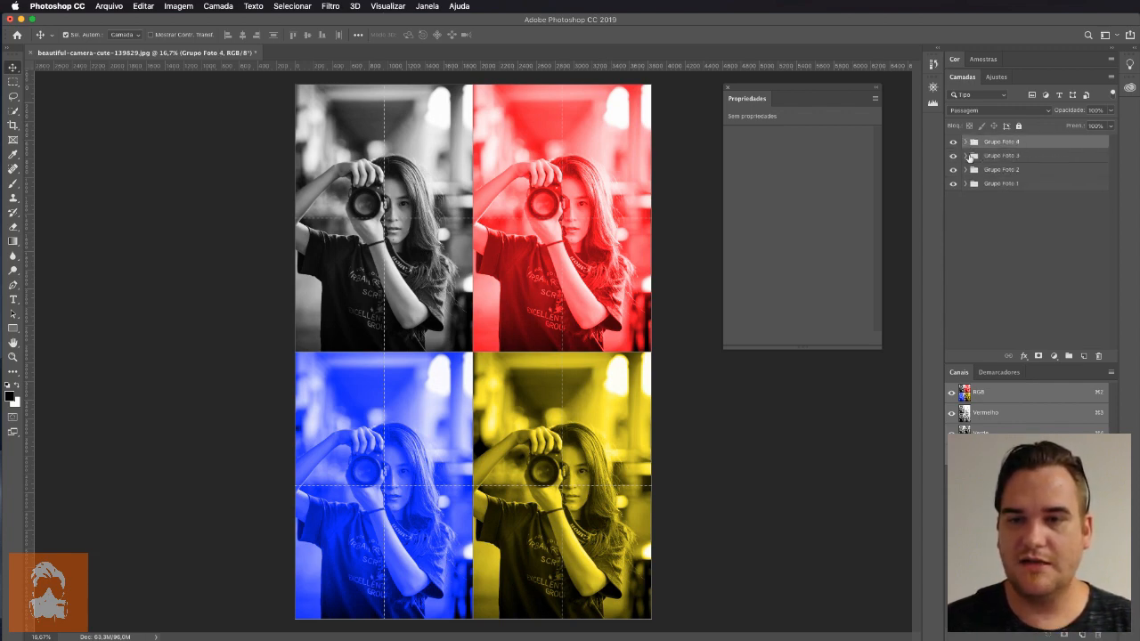
pyautogui.click(966, 170)
pyautogui.click(966, 170)
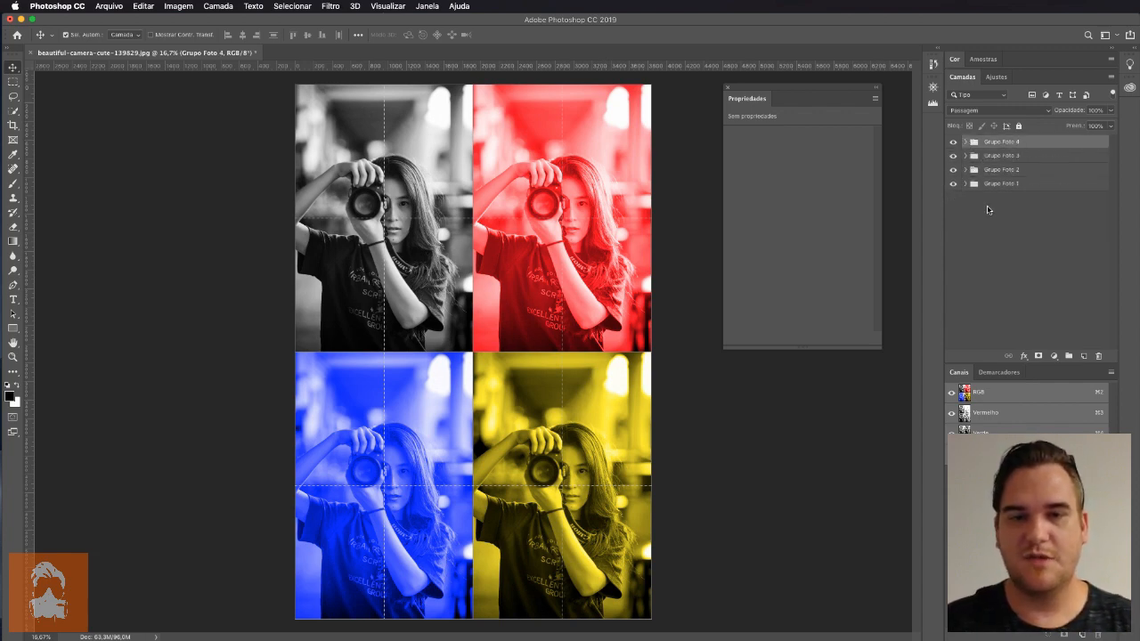